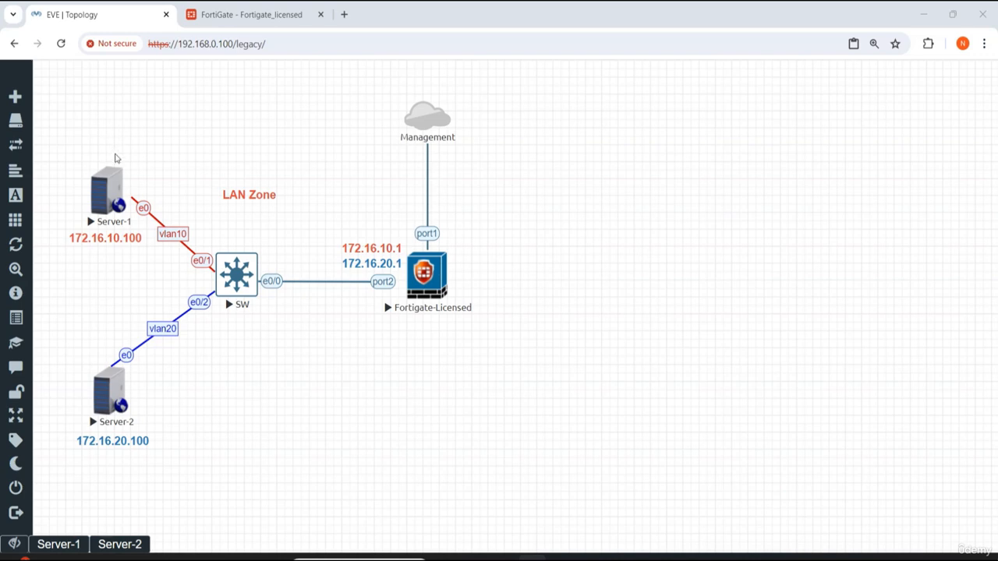
Step: Open Server-1's console and launch its network configuration tool from the control panel
left_click(55, 545)
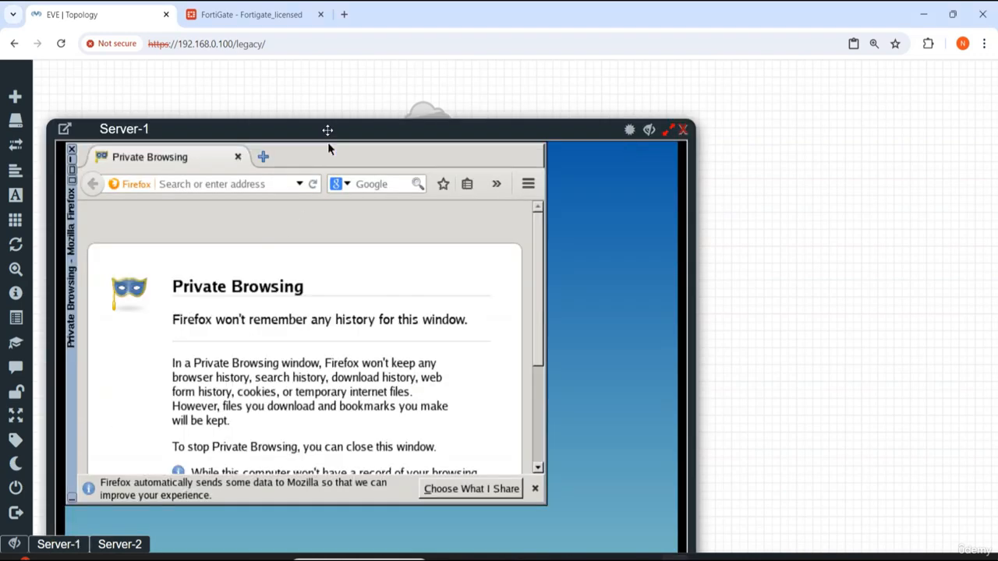
left_click_drag(328, 130, 686, 111)
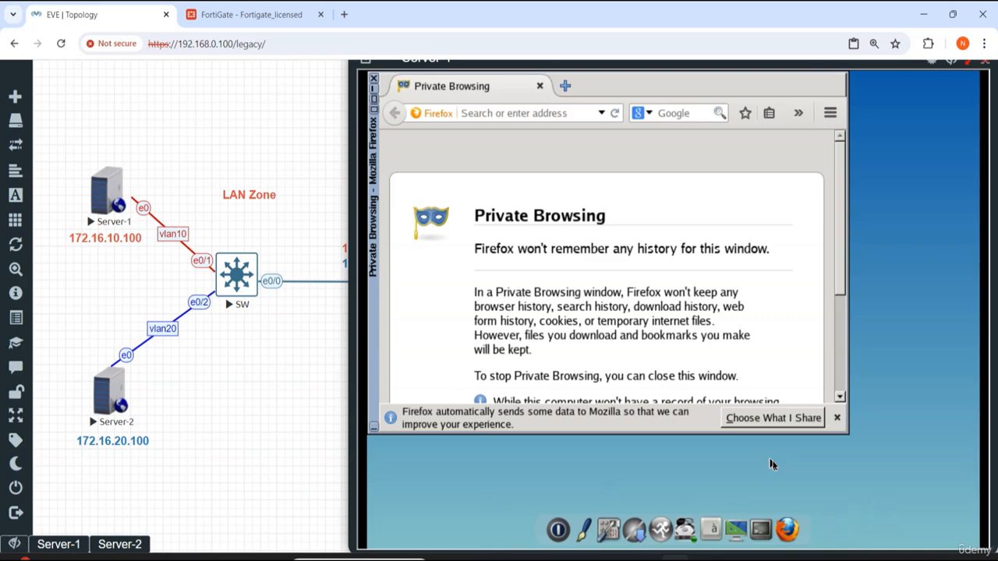
left_click(623, 524)
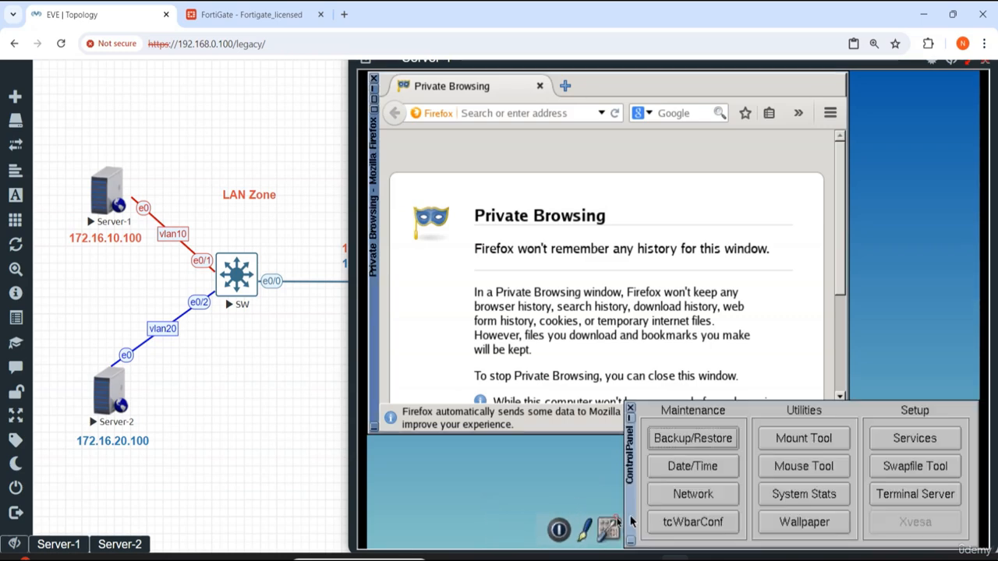
left_click(670, 495)
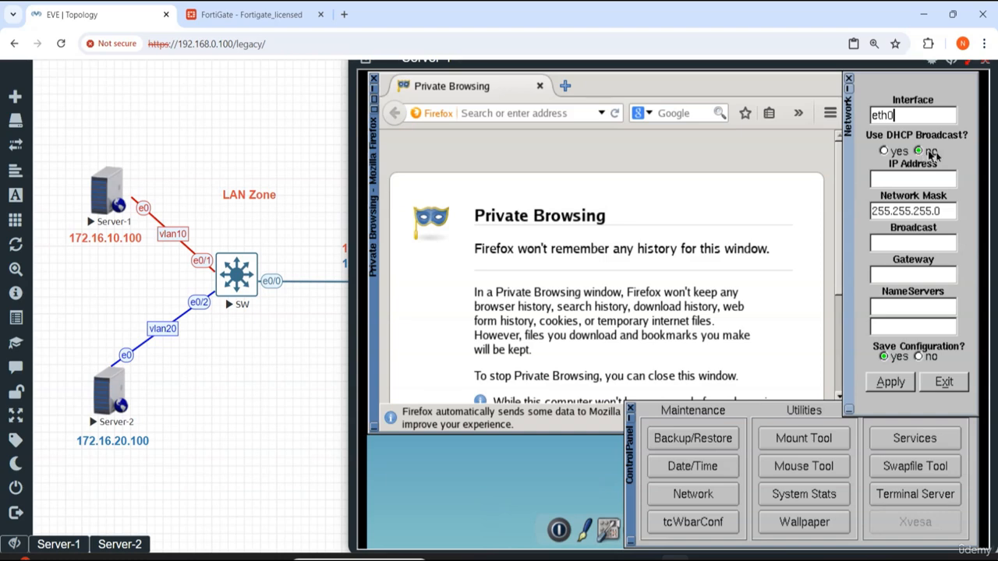
Step: Set Server-1's eth0 static IP address to 172.16.10.100 with mask 255.255.255.0
left_click(908, 184)
type("172.")
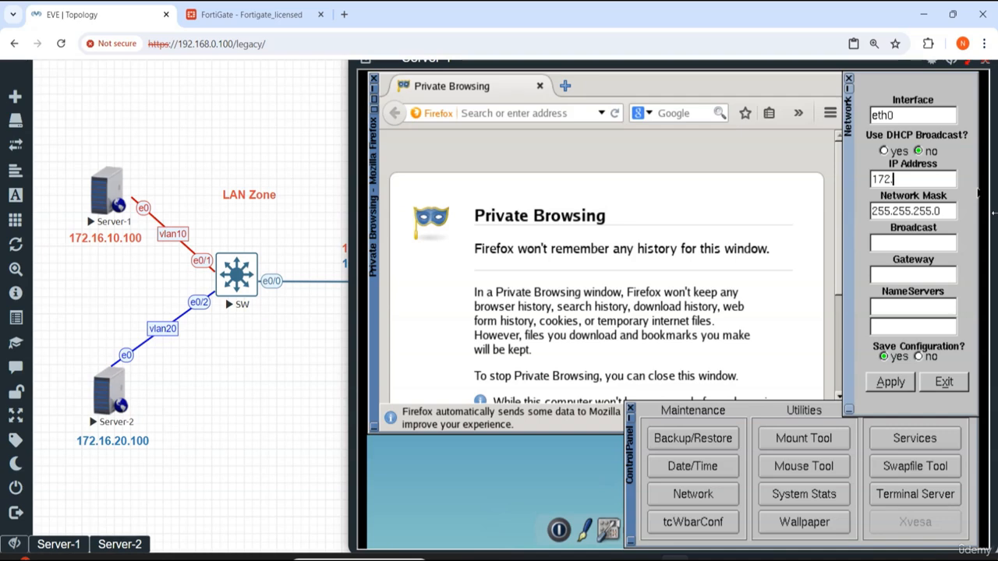
type("16.10.1")
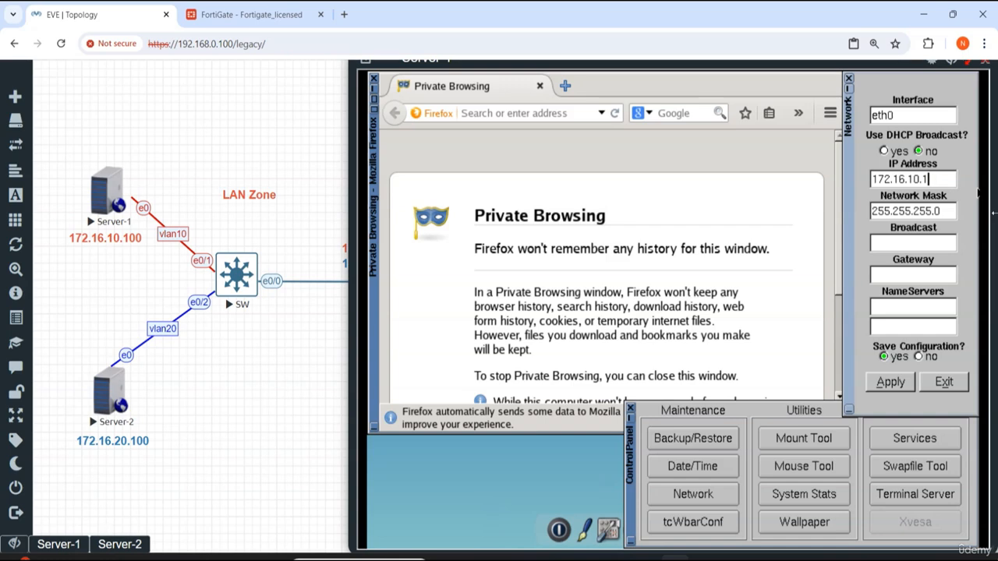
type("00")
left_click(951, 211)
left_click_drag(951, 210, 871, 214)
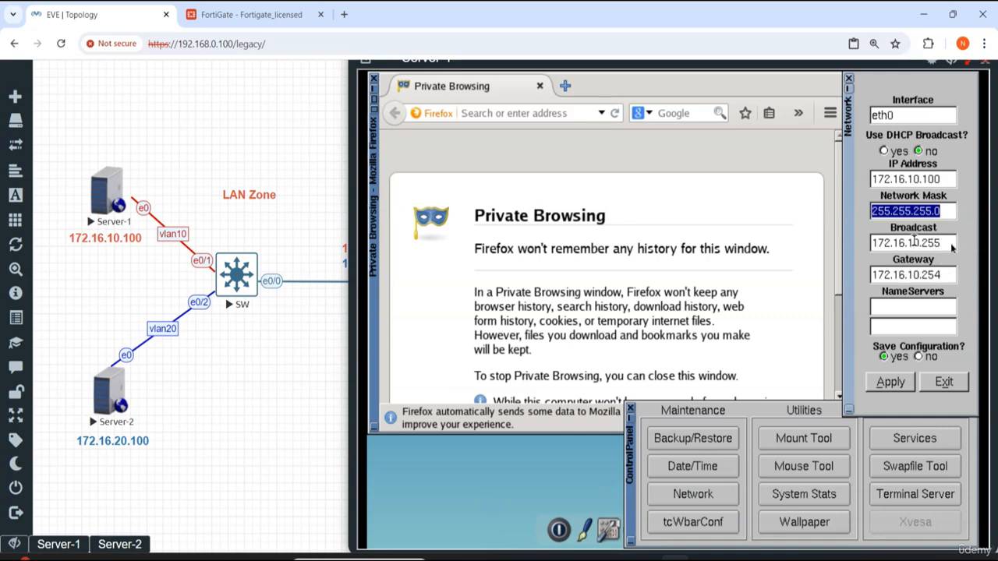
Step: Set Server-1's default gateway to 172.16.10.1
left_click(945, 278)
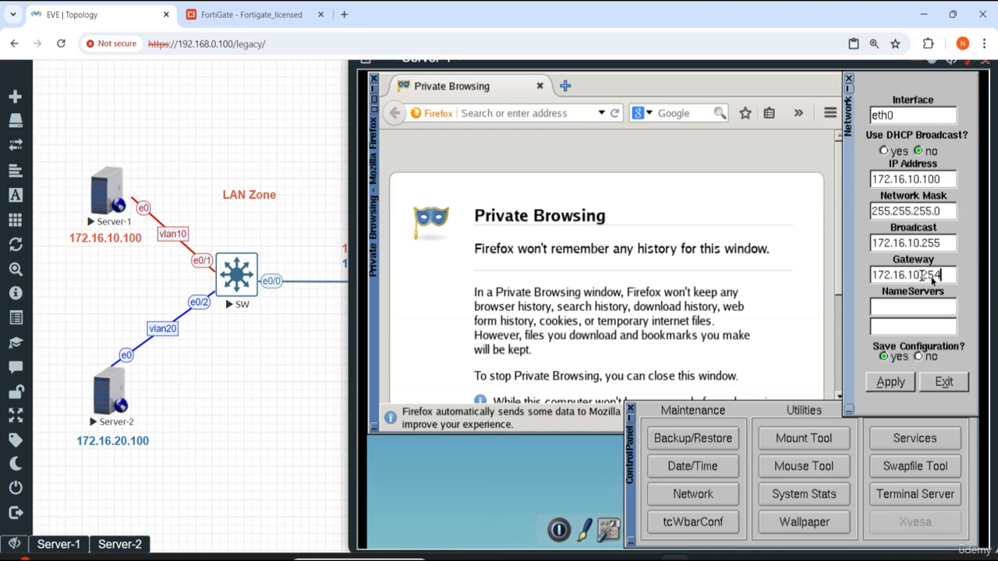
key("BackSpace")
key("BackSpace")
key("BackSpace")
type("1")
left_click_drag(931, 274, 875, 275)
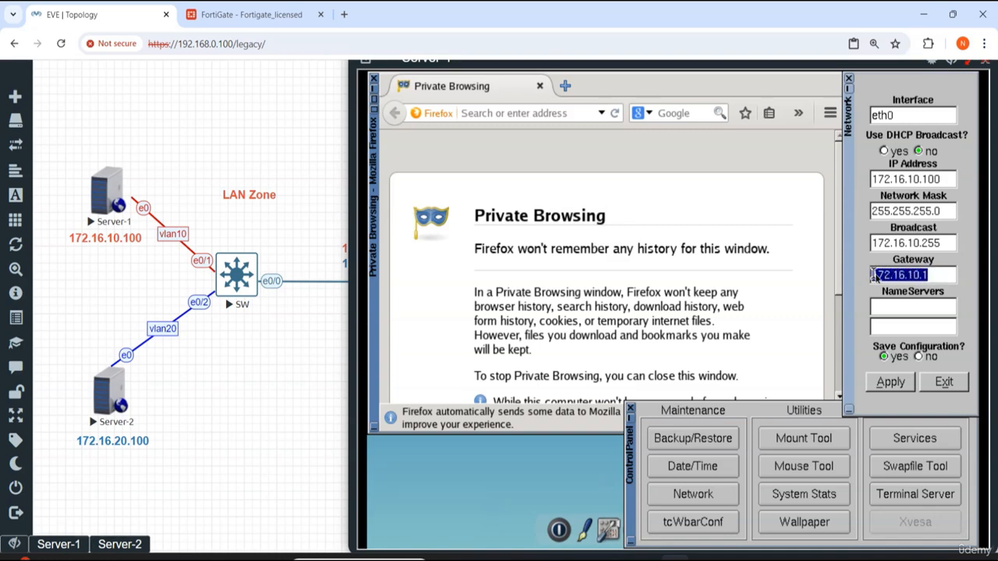
left_click(924, 274)
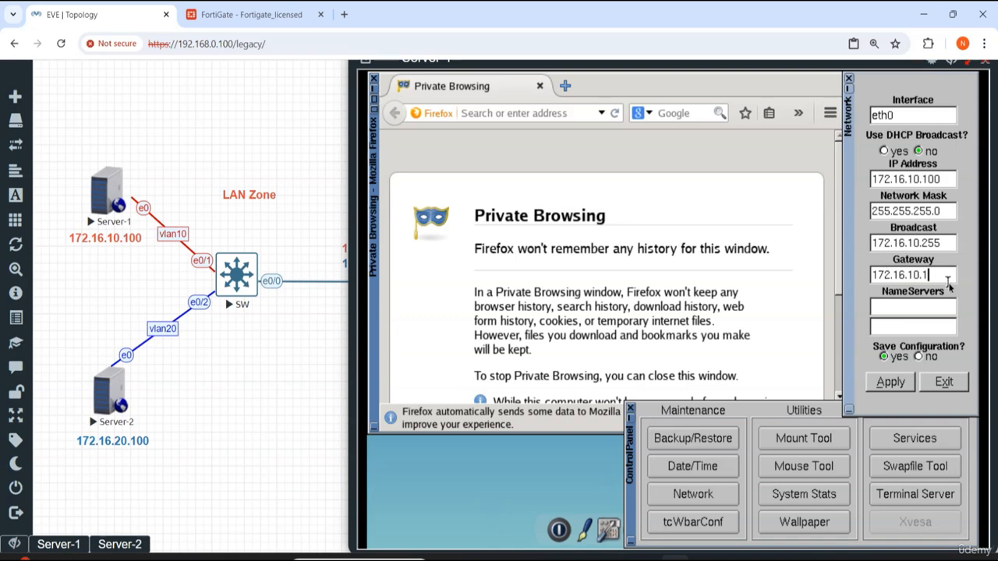
Step: Enter name servers 8.8.8.8 and 1.1.1.1 for Server-1
left_click(908, 306)
type("8.8.8.8")
left_click(944, 332)
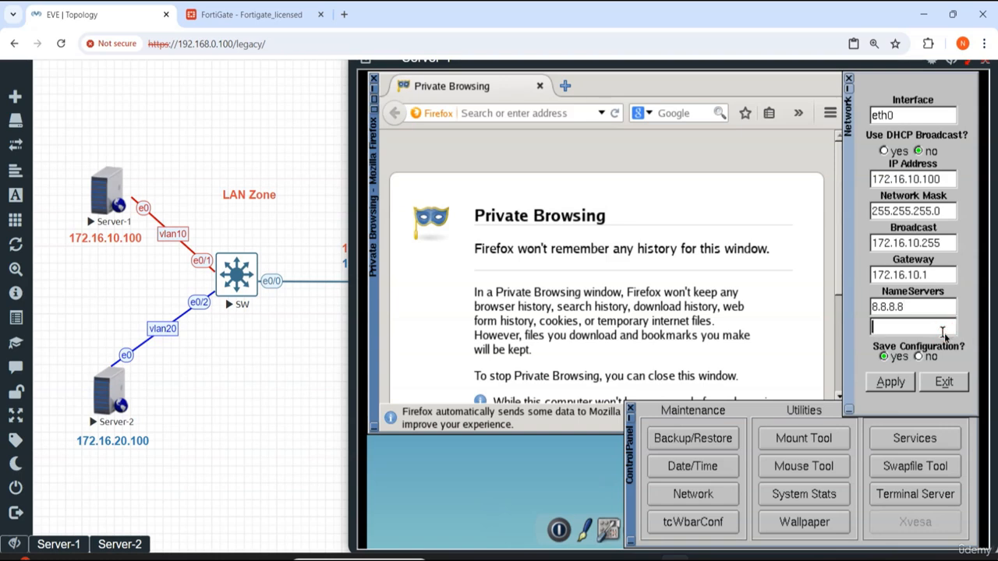
type("1.1.1.1")
Step: Keep Save Configuration set to yes, apply the network settings, and exit the network tool
left_click(882, 355)
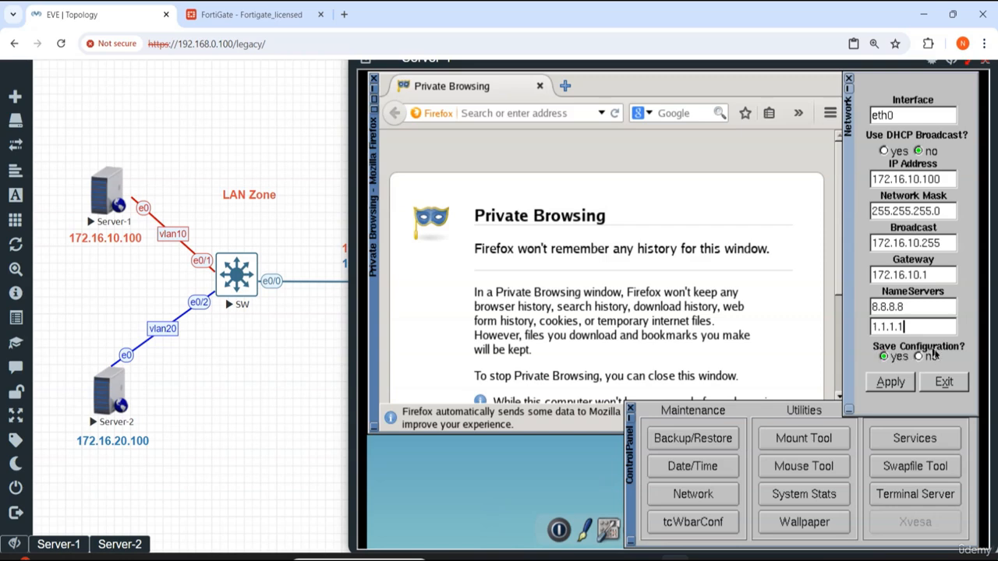
left_click(889, 383)
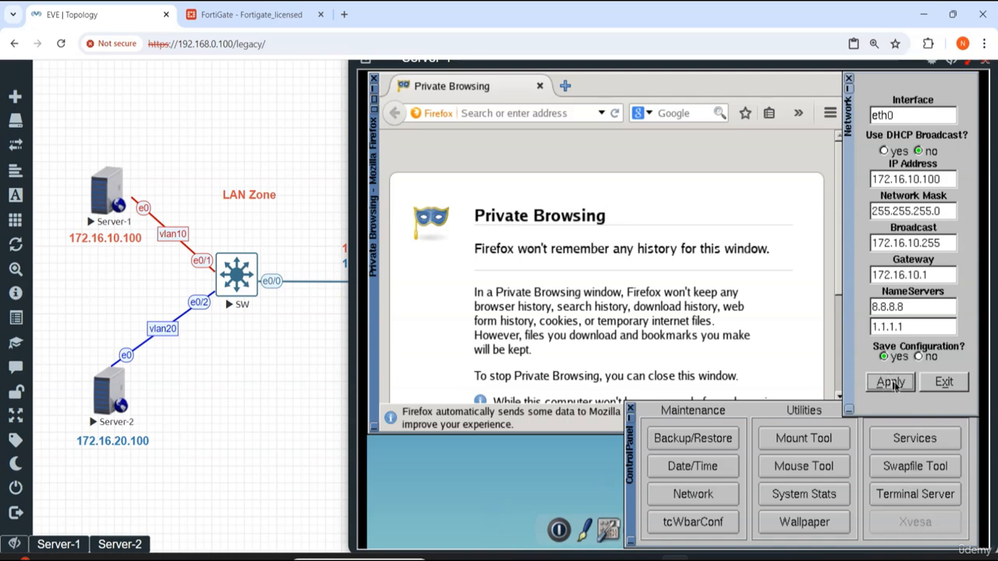
left_click(892, 382)
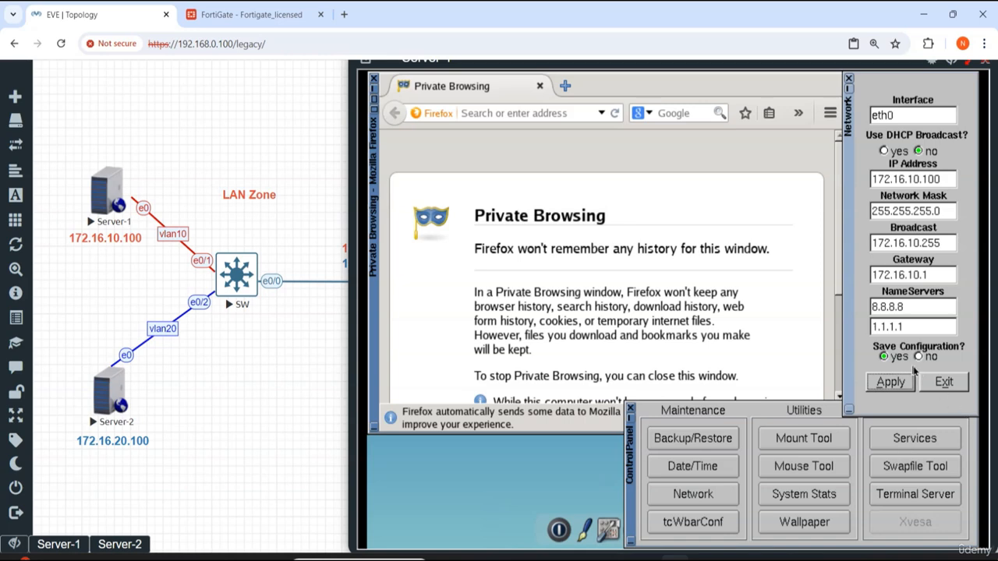
left_click(889, 382)
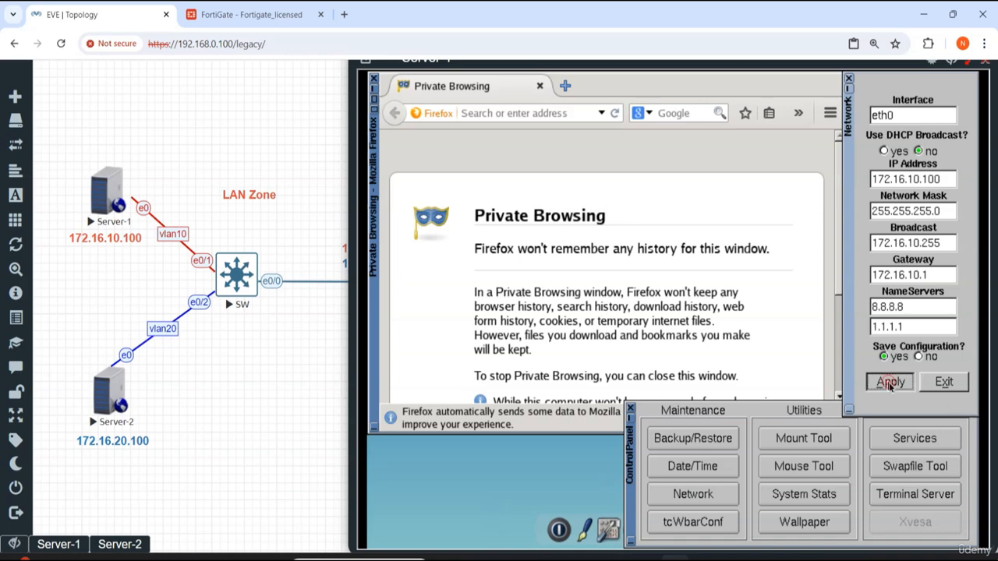
left_click(945, 382)
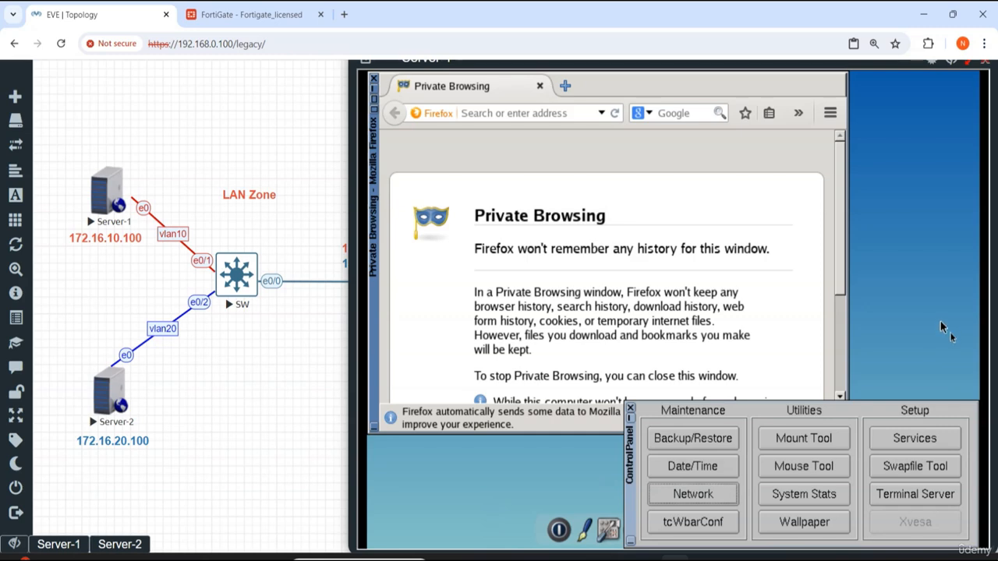
Step: Close the control panel, open a terminal, and run ifconfig to check Server-1's interface address
left_click(631, 410)
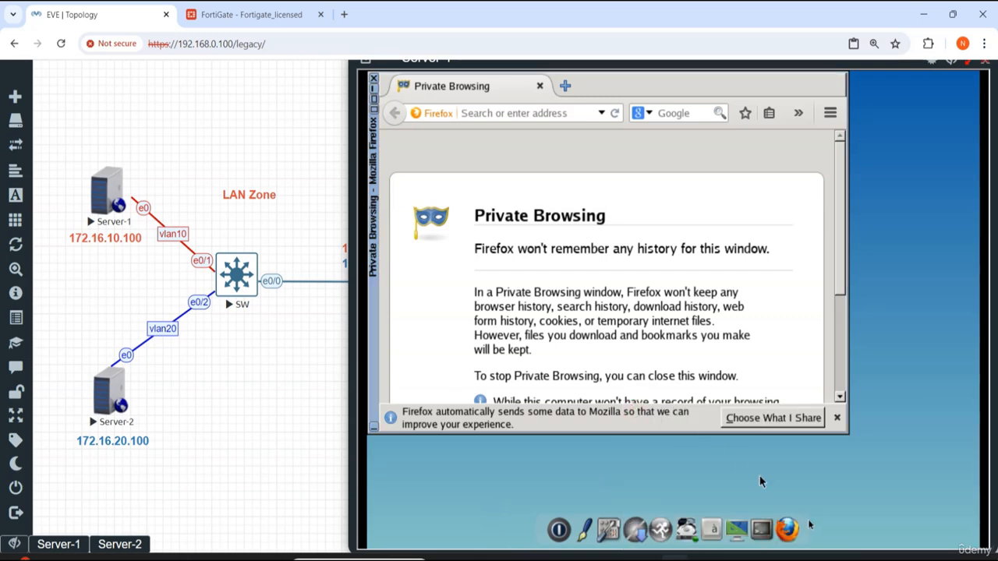
left_click(766, 528)
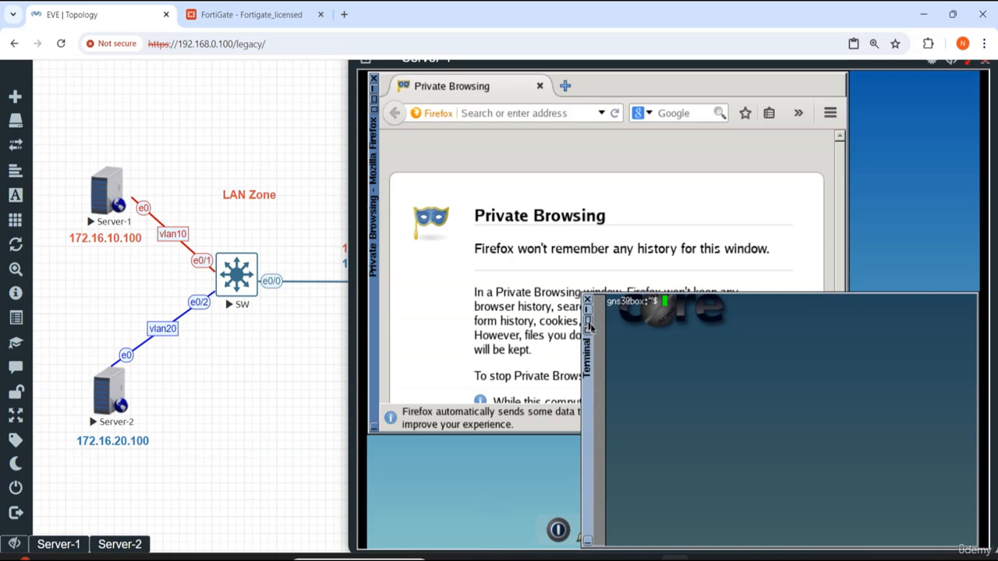
left_click(589, 322)
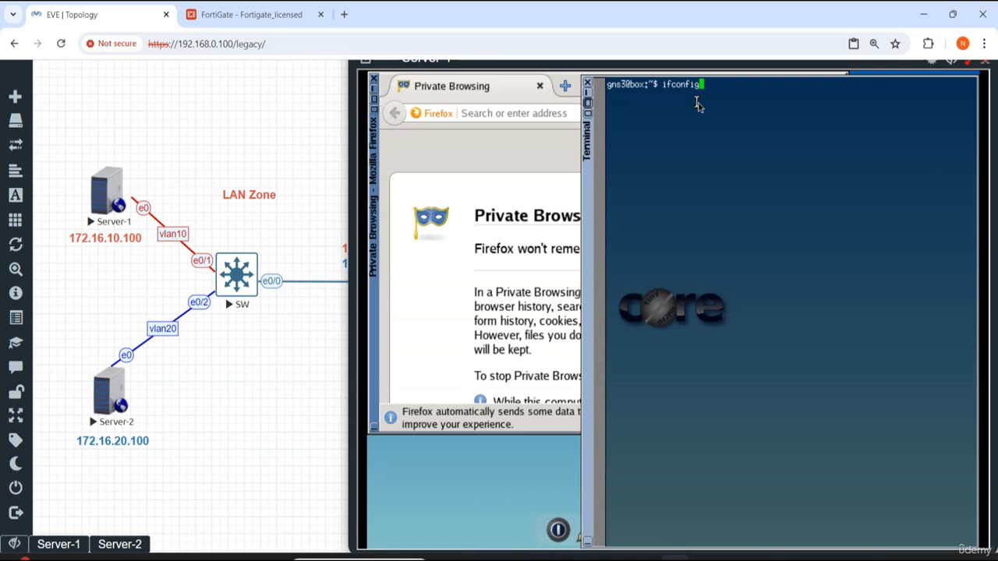
type("ifconfig")
key("Return")
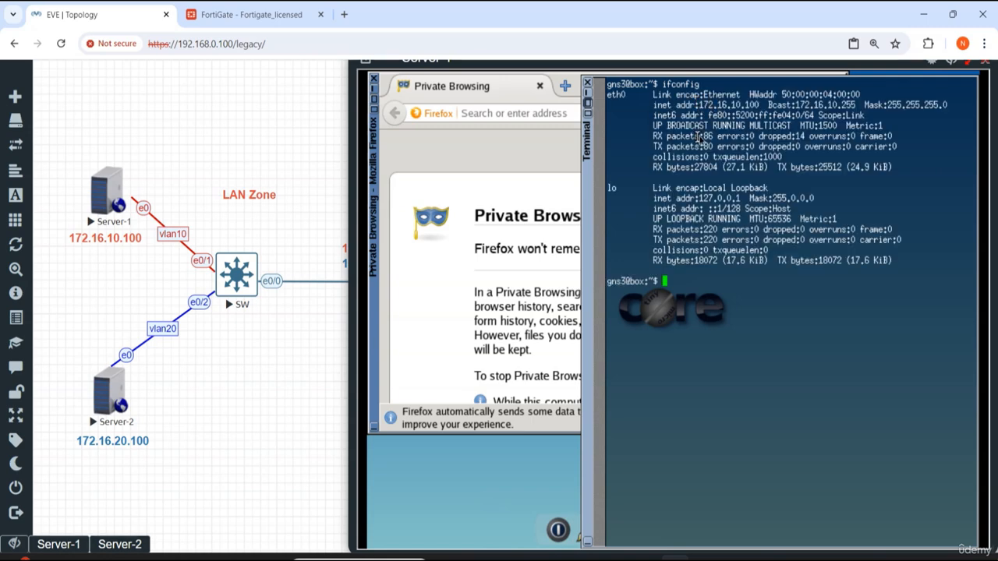
left_click_drag(761, 105, 702, 104)
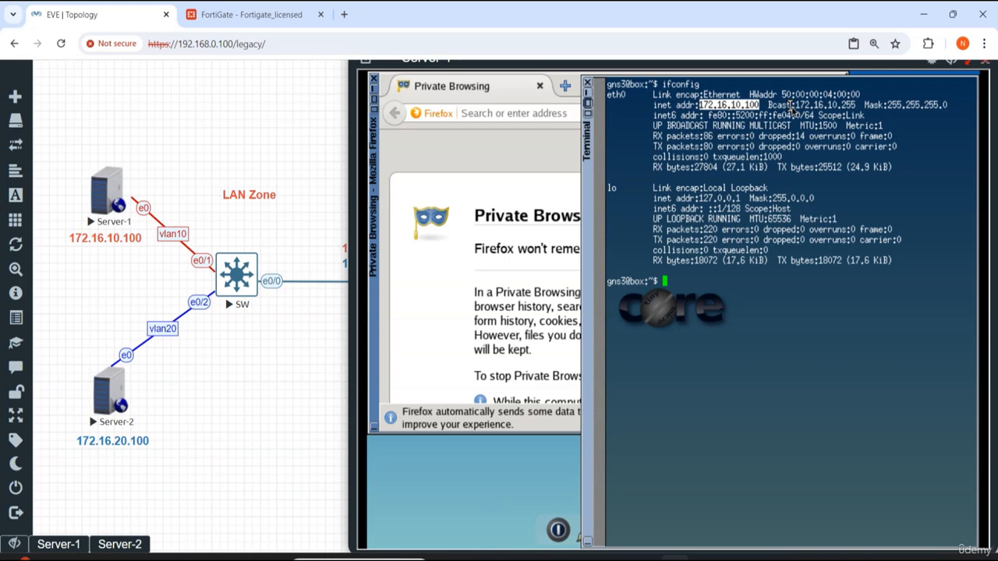
Step: Back up Server-1's configuration persistently by running filetool.sh -b
left_click(754, 349)
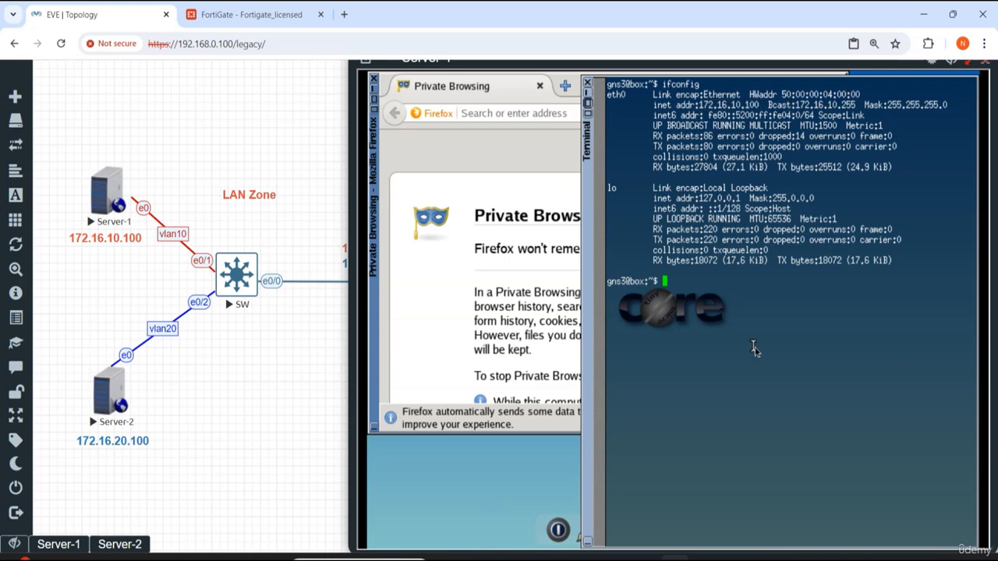
type("filetool.")
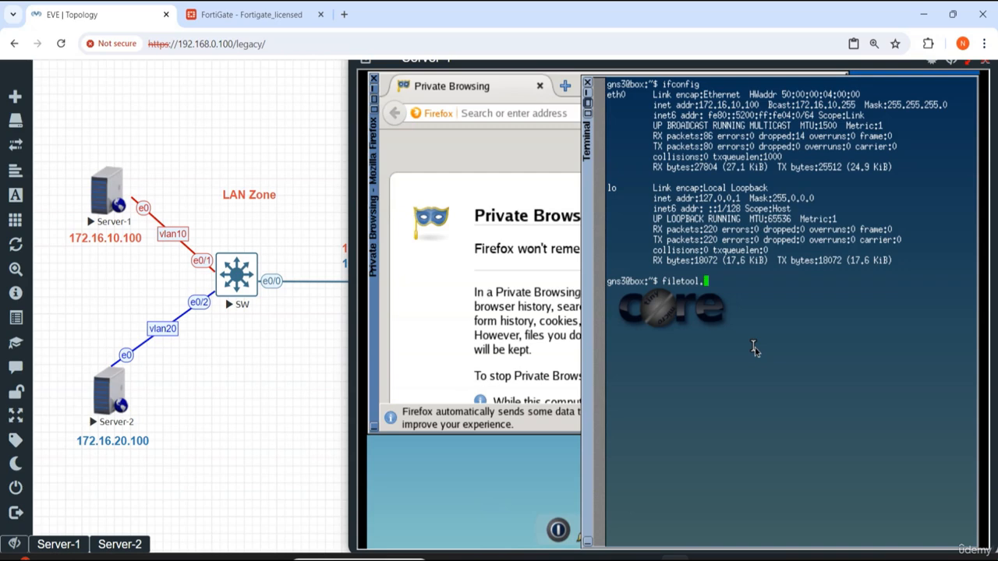
type("sh -b")
key("Return")
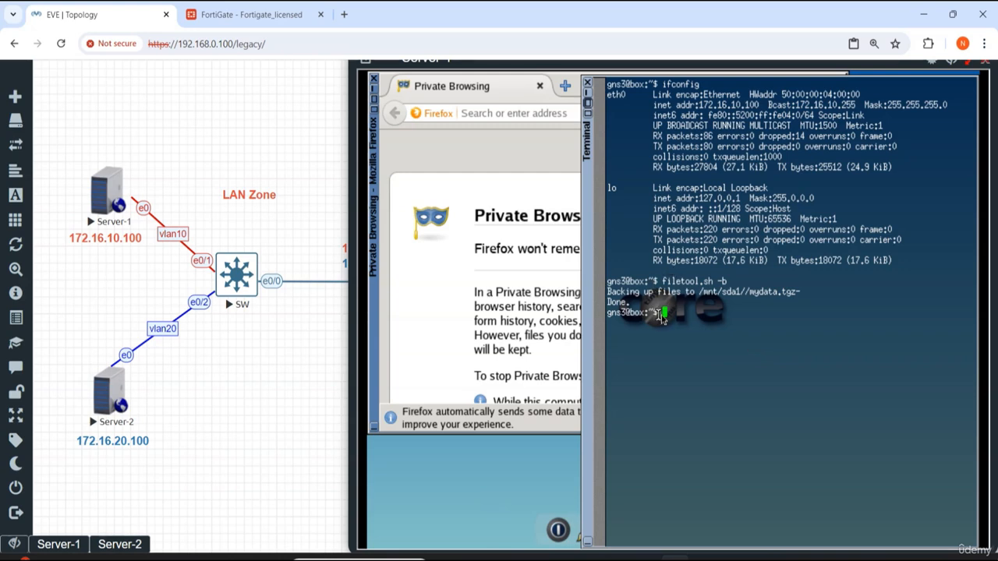
left_click_drag(659, 314, 393, 273)
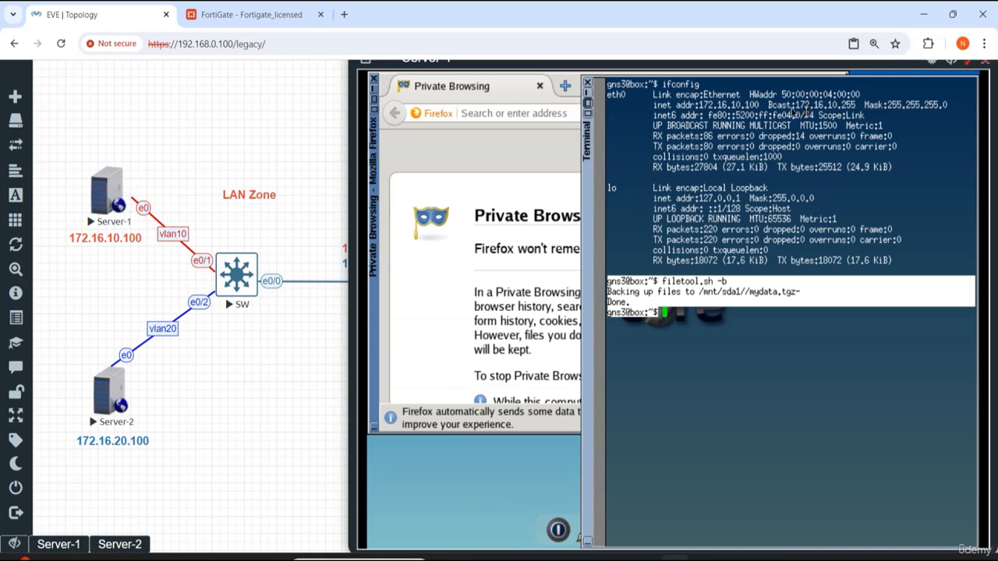
left_click_drag(763, 107, 704, 102)
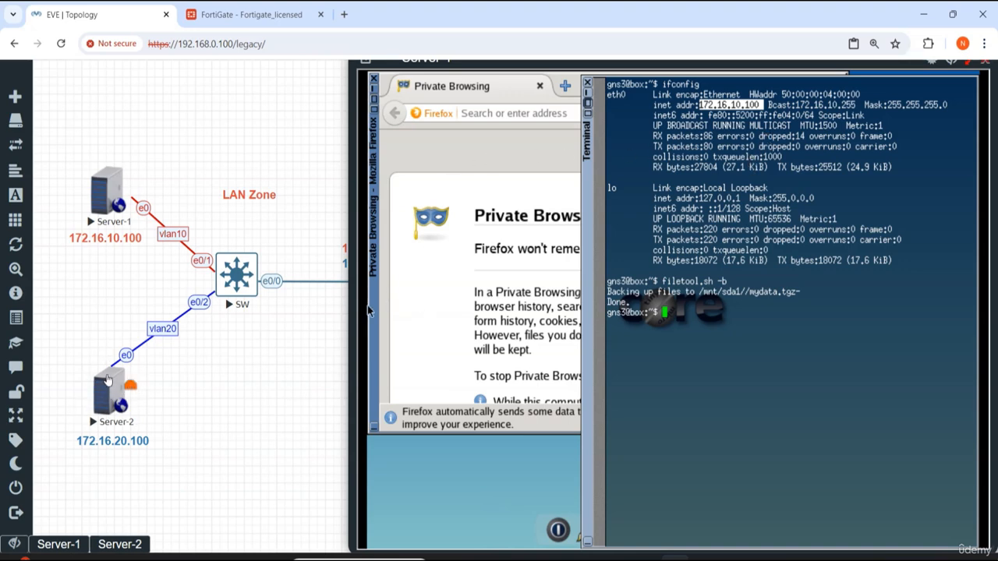
Step: Open Server-2's console and launch its network configuration tool from the control panel
left_click(116, 543)
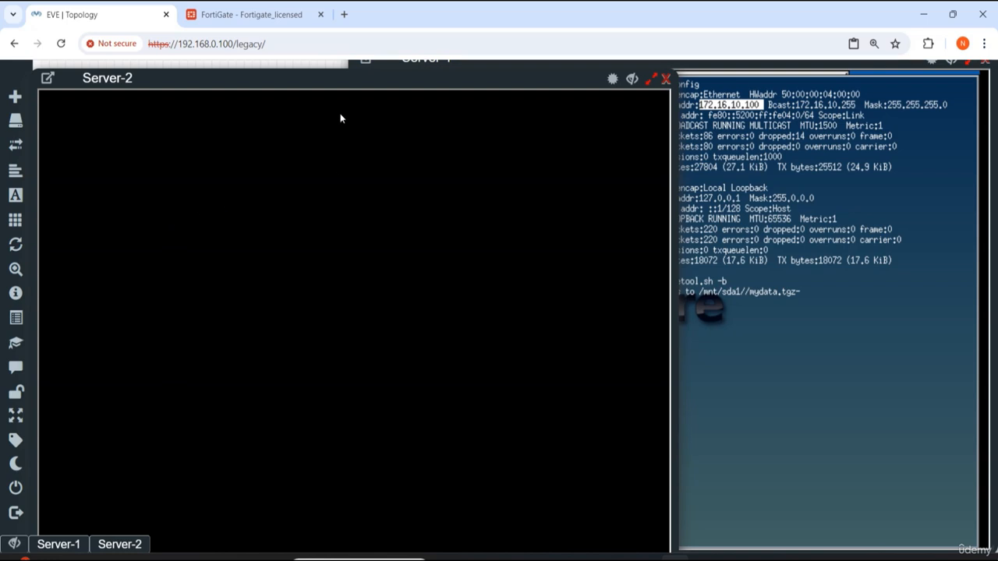
left_click_drag(336, 80, 643, 90)
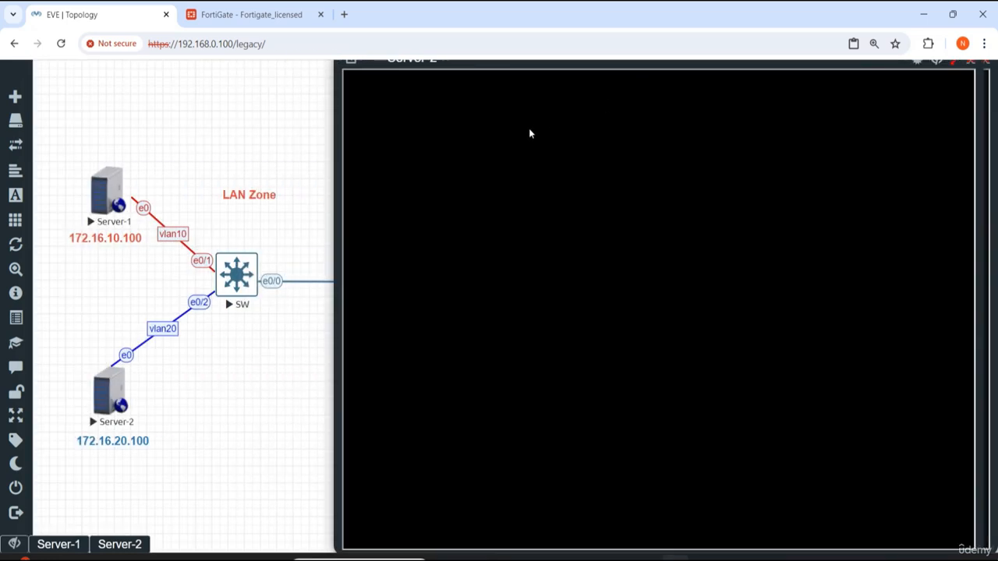
left_click(616, 427)
left_click_drag(479, 66, 481, 66)
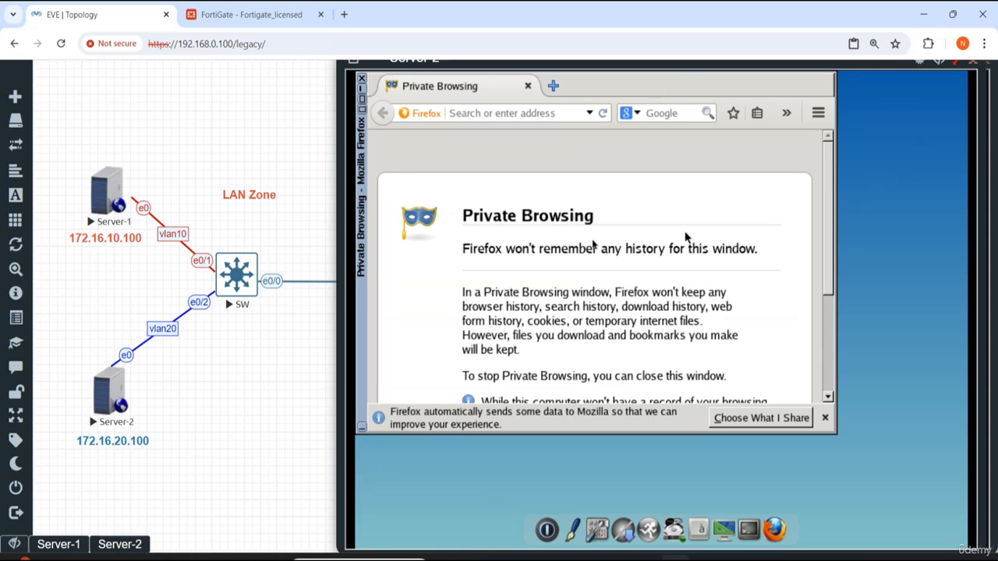
right_click(884, 228)
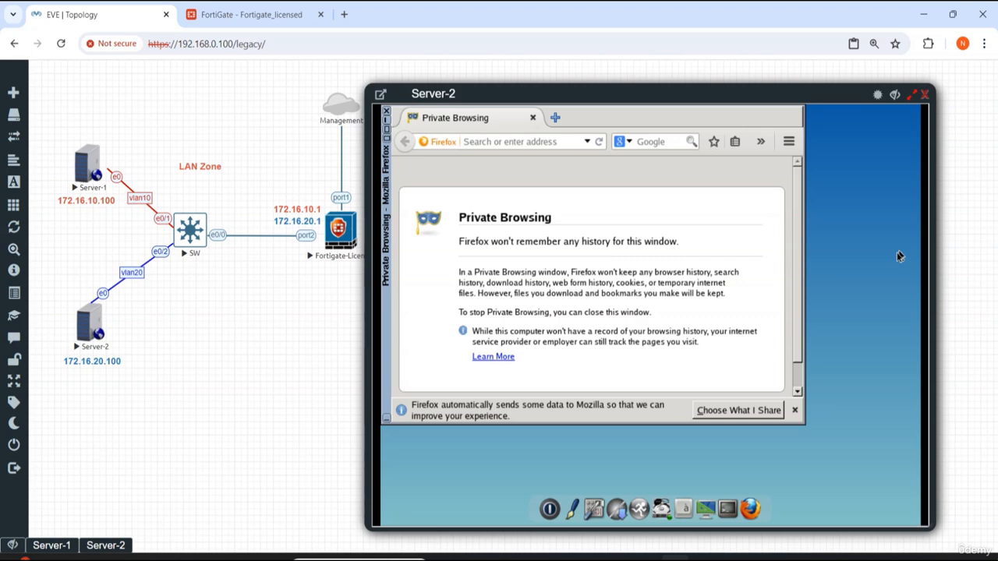
left_click(597, 506)
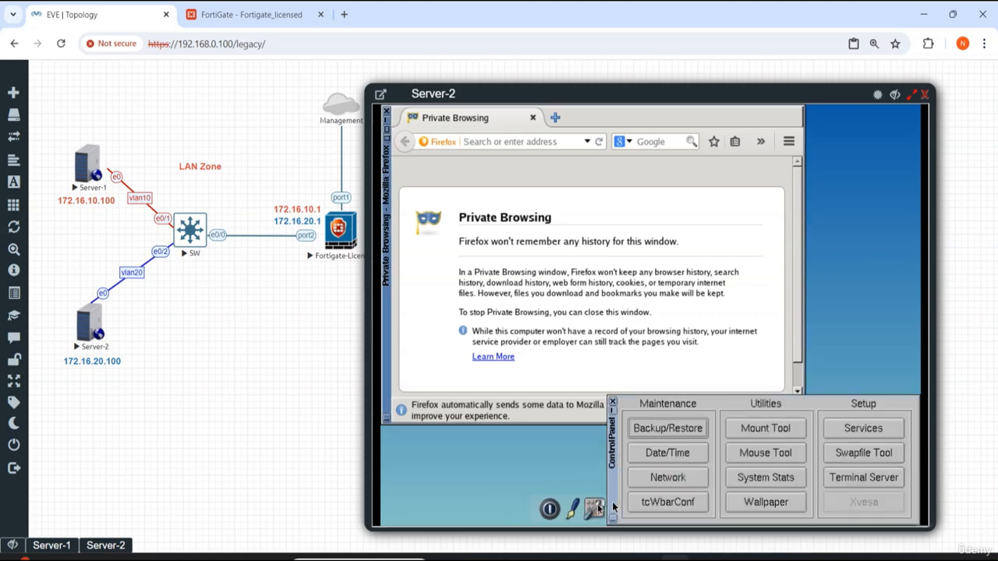
left_click(677, 480)
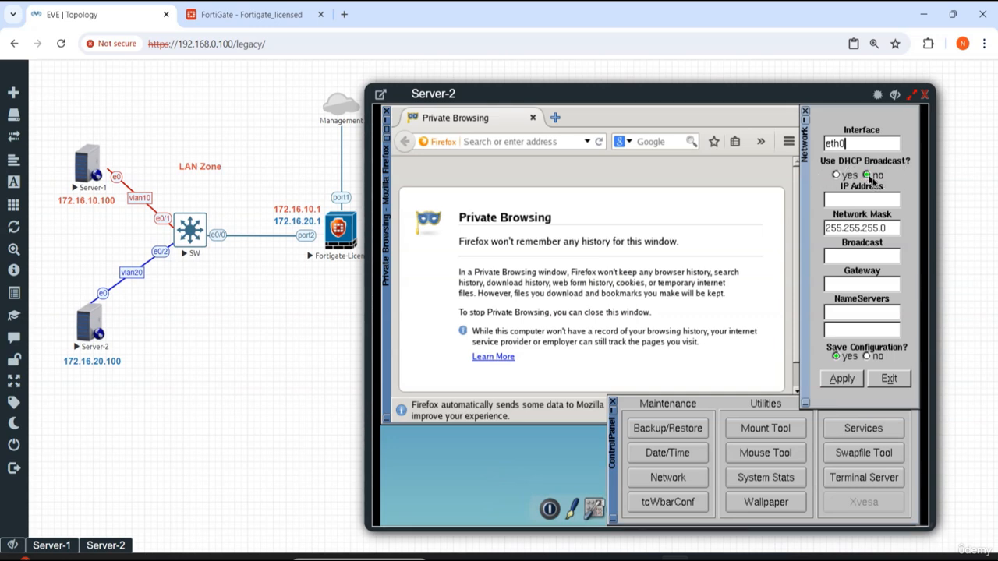
Step: Set Server-2's eth0 static IP address to 172.16.20.100
left_click(862, 201)
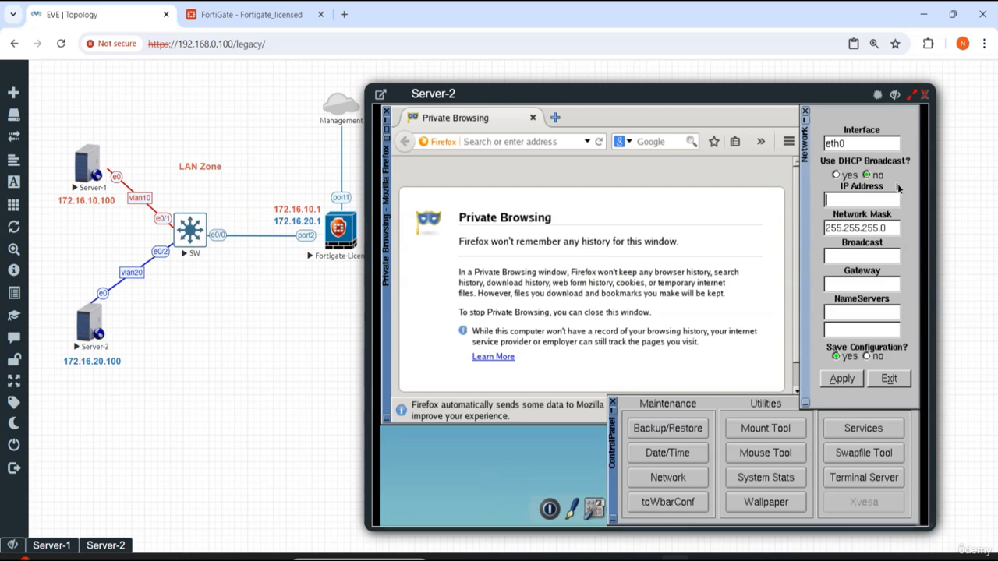
type("172")
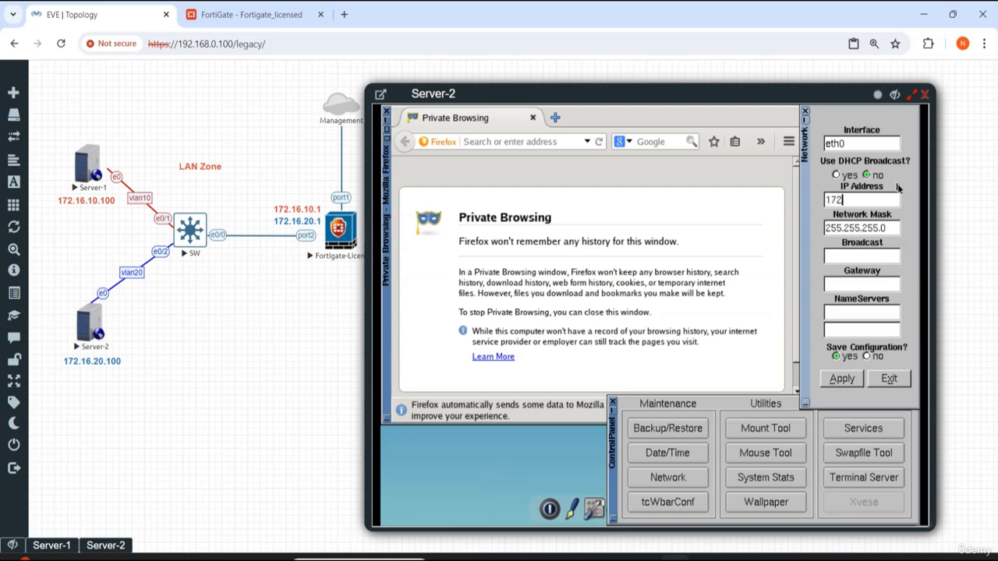
type(".16.20.100")
left_click(857, 256)
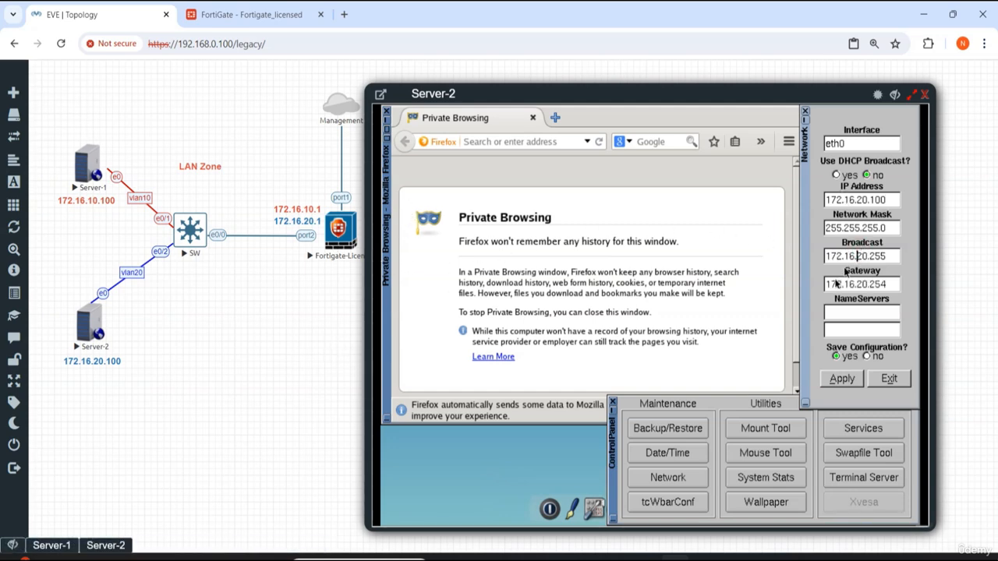
Step: Set Server-2's default gateway to 172.16.20.1
left_click(889, 286)
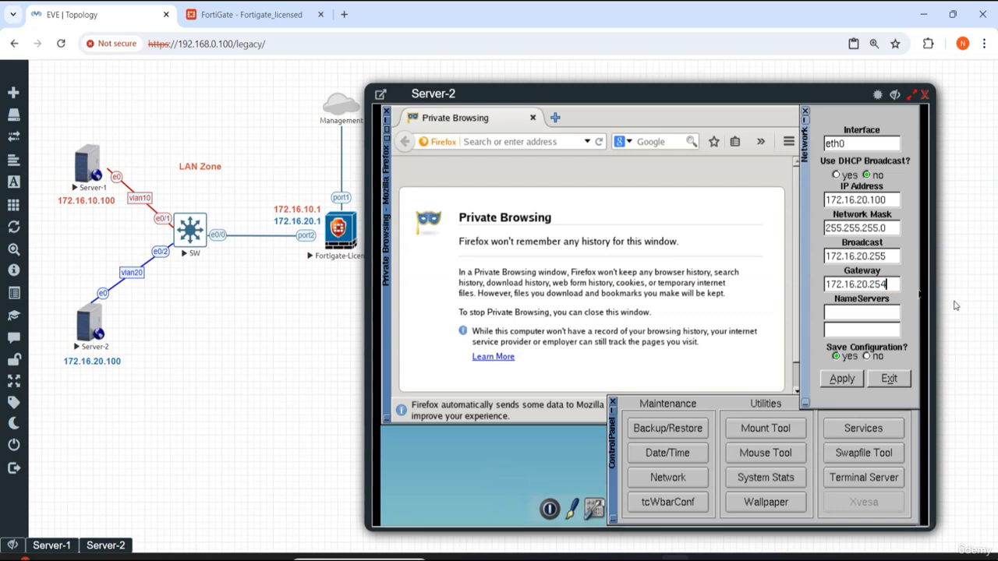
key("BackSpace")
key("BackSpace")
key("BackSpace")
type("1")
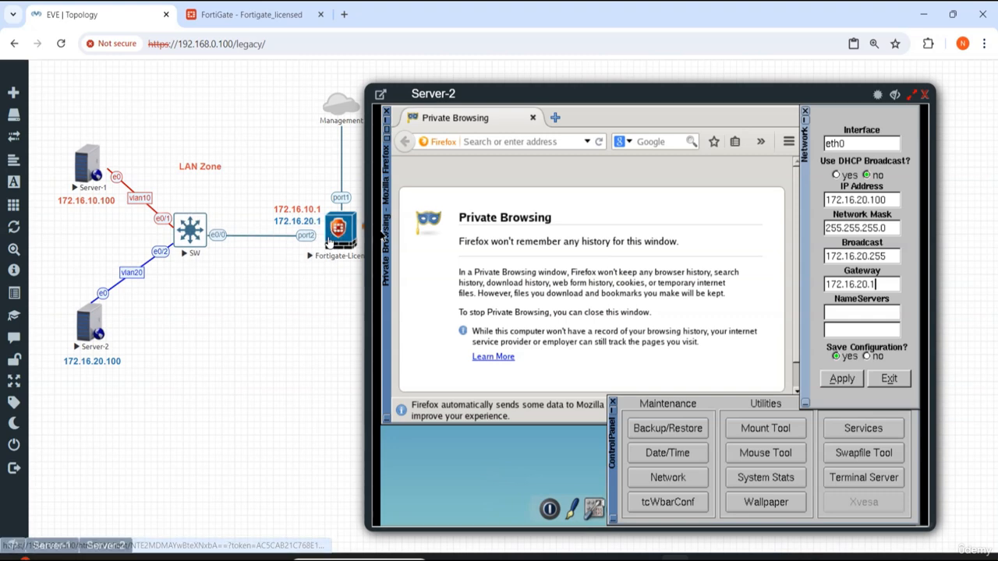
Step: Enter the name servers 8.8.8.8 and 1.1.1.1, then apply the settings and exit the network tool
left_click(872, 309)
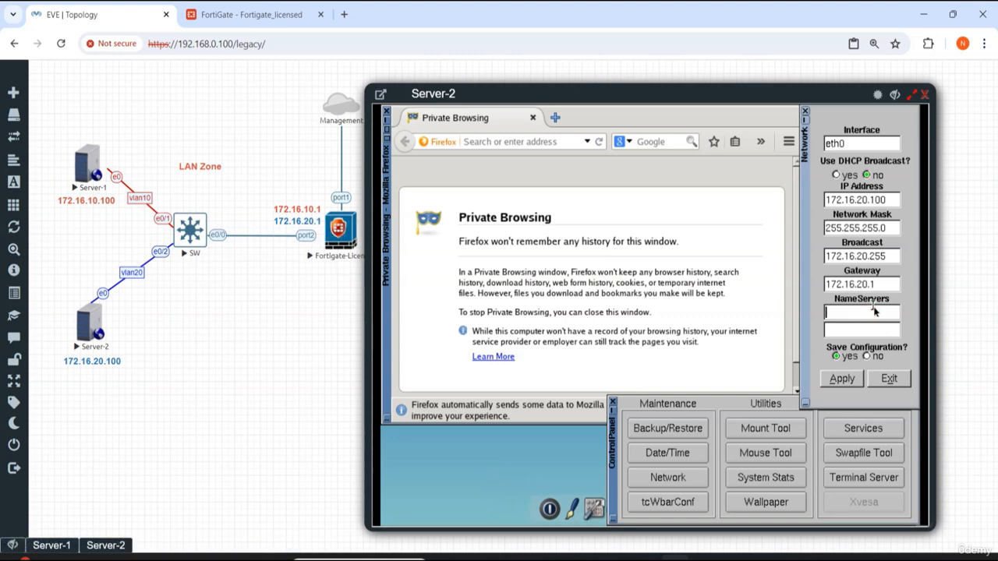
type("8.8.8.8")
left_click(872, 332)
type("1.1.1.1")
left_click(842, 382)
left_click(889, 379)
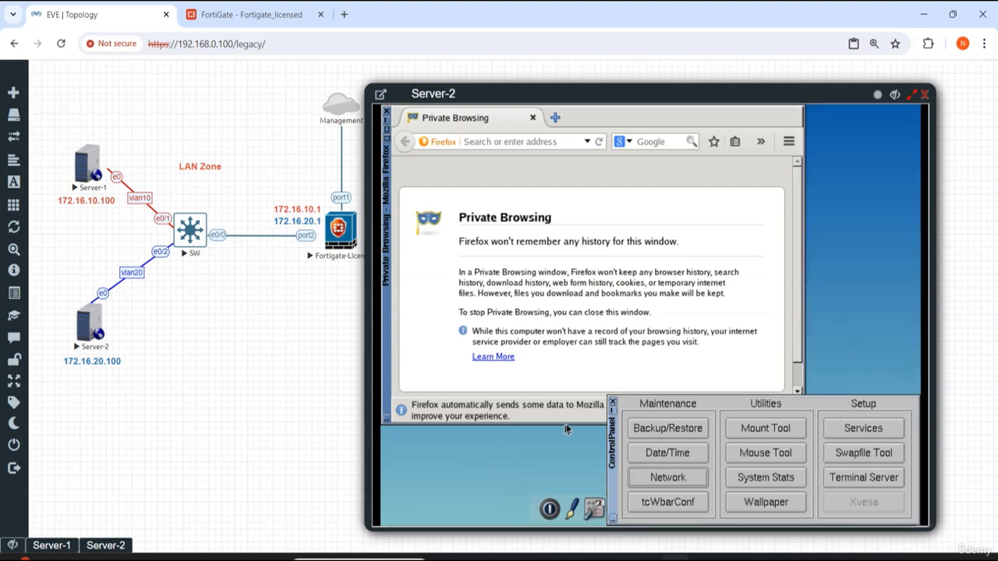
Step: Close the control panel, open a terminal, enlarge it, and run ifconfig to check Server-2's interface address
left_click(612, 402)
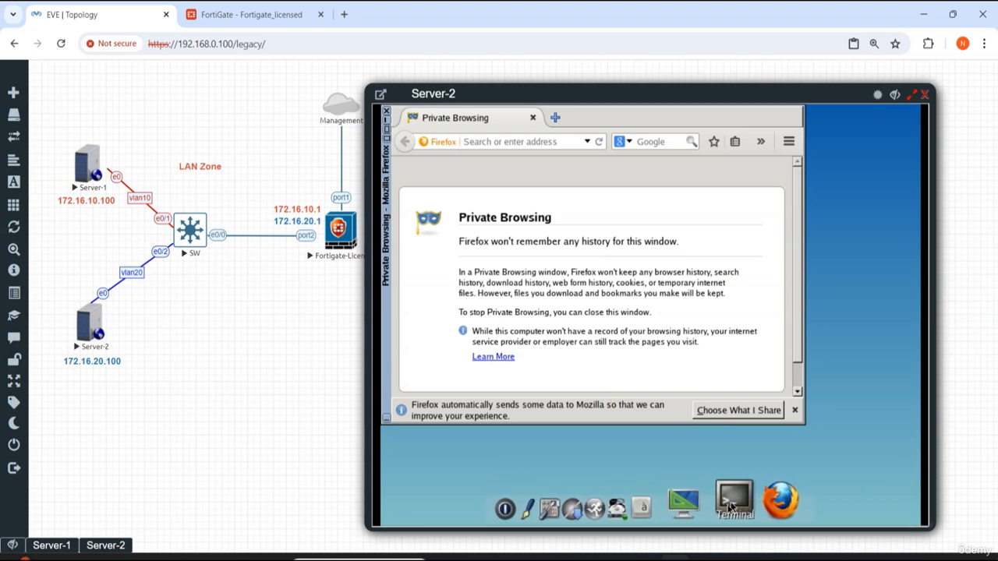
left_click(733, 503)
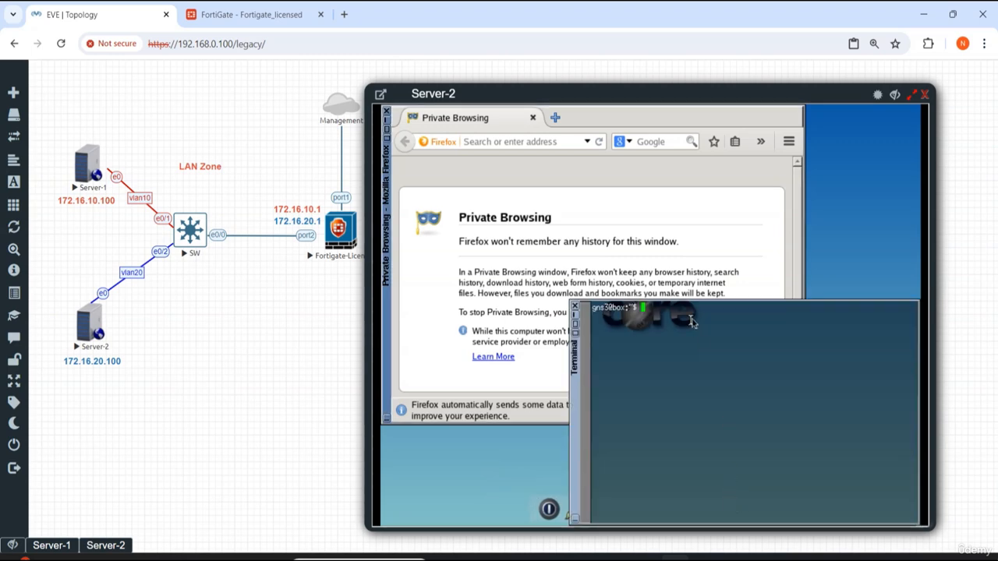
left_click(724, 295)
triple_click(724, 295)
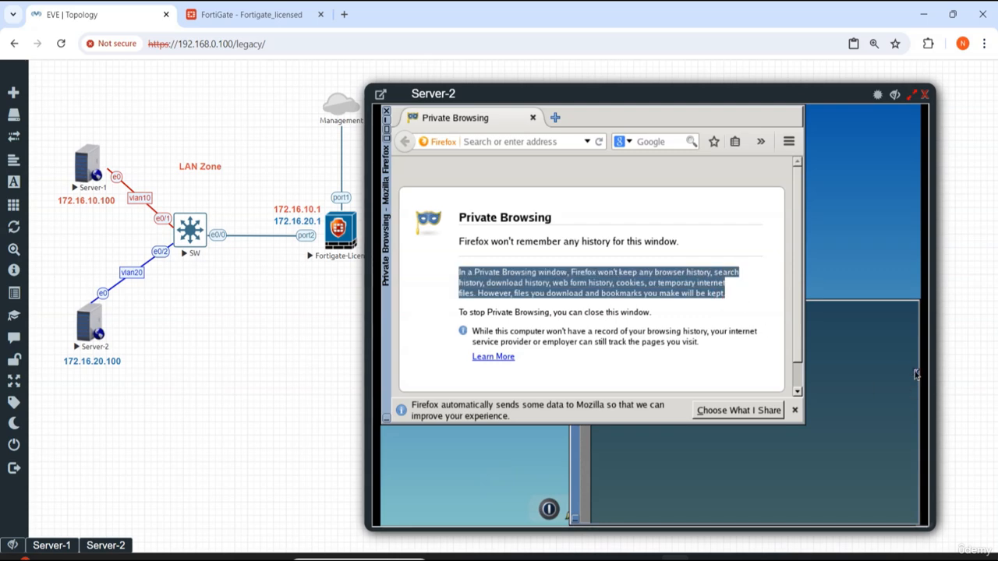
left_click(895, 368)
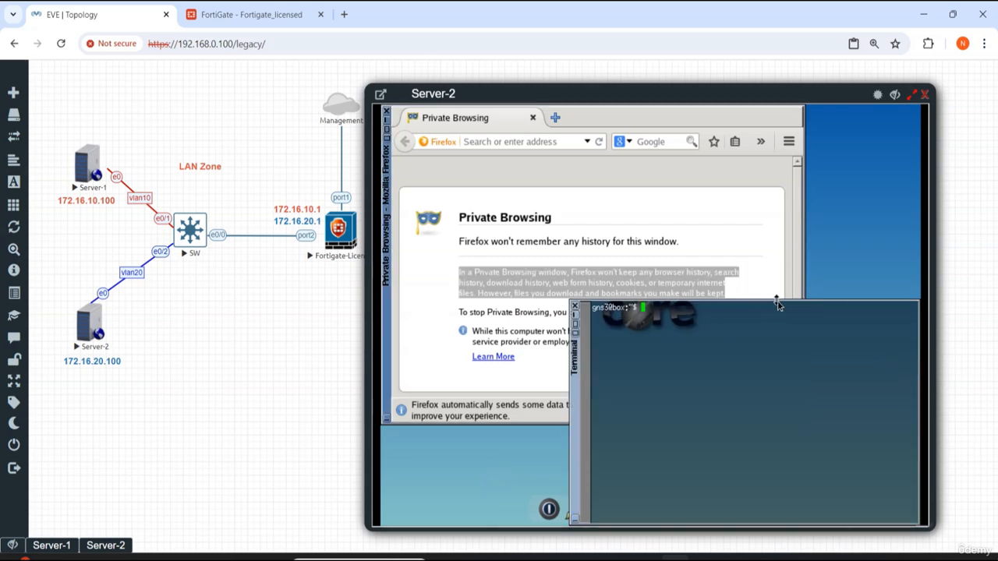
left_click_drag(777, 301, 778, 165)
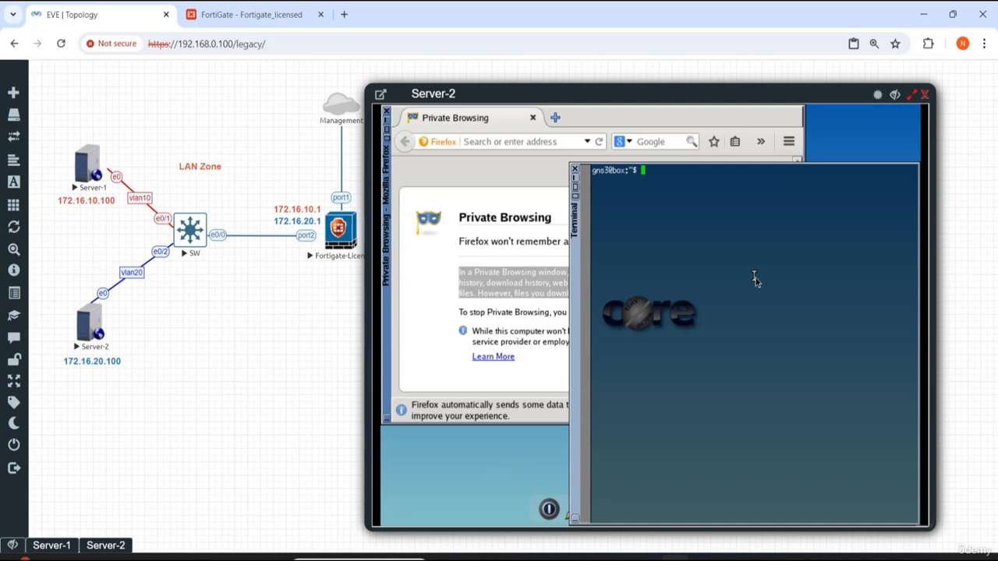
type("ifconfig")
key("Return")
key("Return")
key("Return")
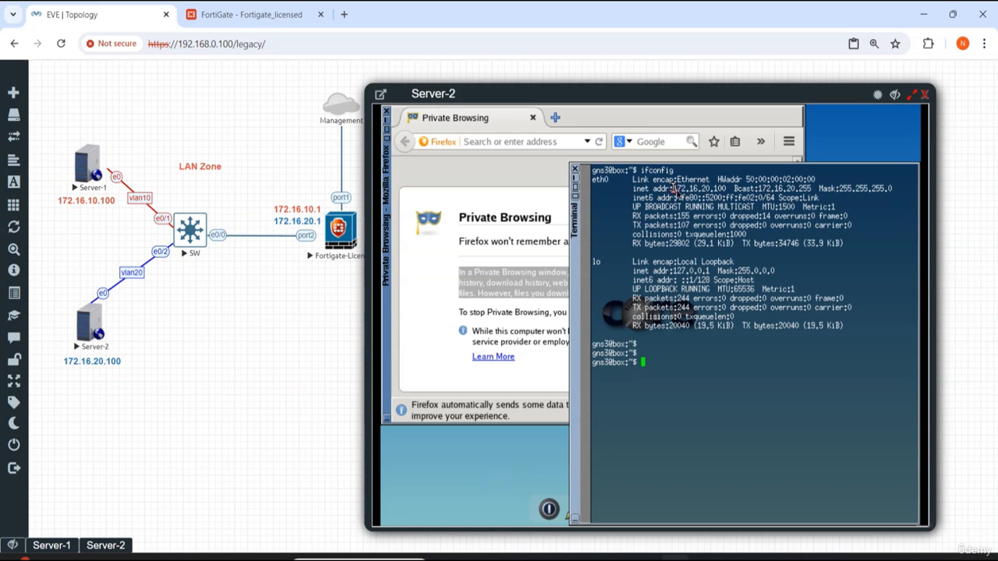
Step: Back up Server-2's configuration persistently by running filetool.sh -b
mouse_move(669, 190)
left_mouse_down()
mouse_move(731, 190)
mouse_move(672, 191)
left_mouse_up()
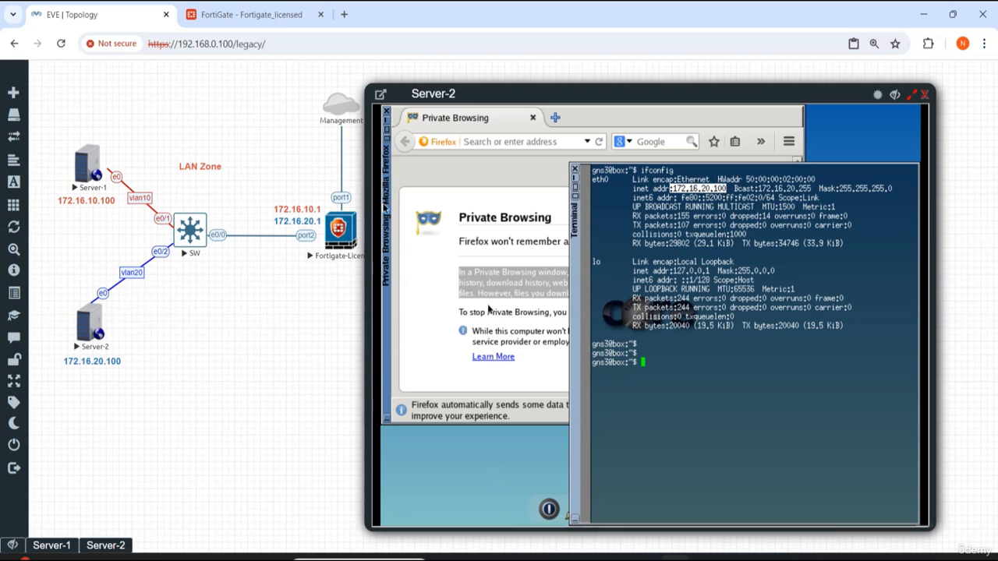
left_click(698, 360)
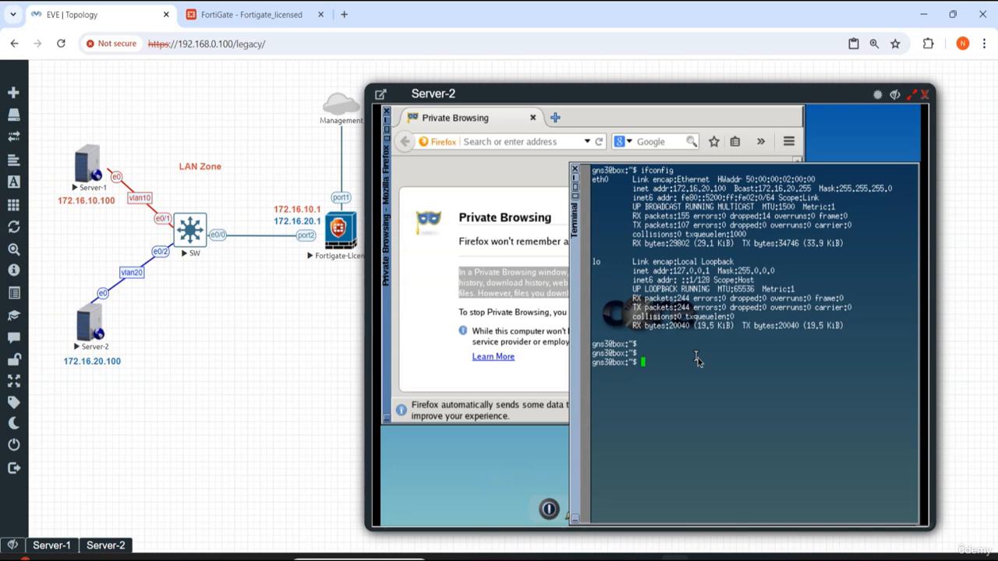
type("fileto")
type("ol")
type(".sh")
type(" -")
type("d")
key("Return")
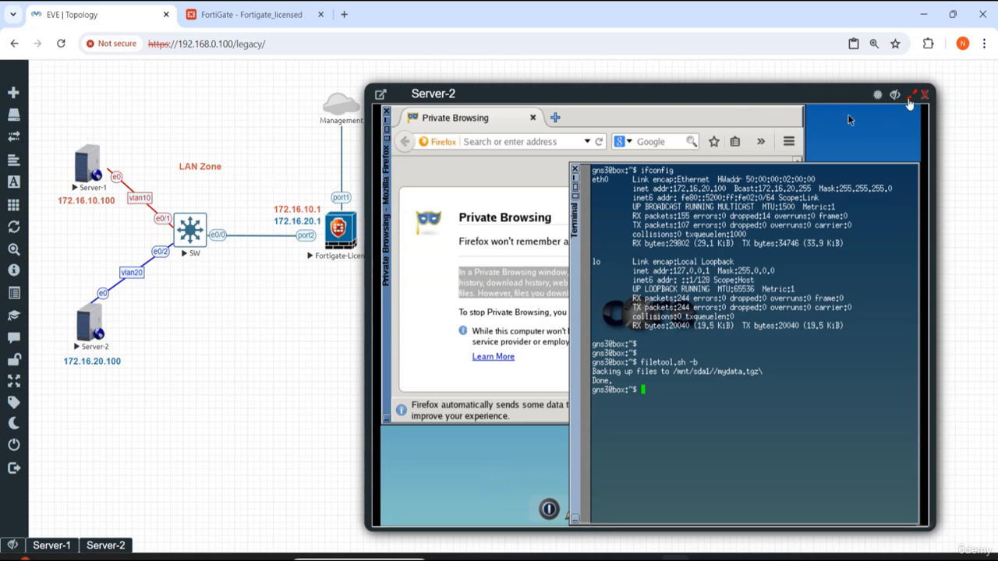
Step: Close Server-2's console, open the switch SW console, and enter privileged mode with en
left_click(894, 97)
left_click(894, 96)
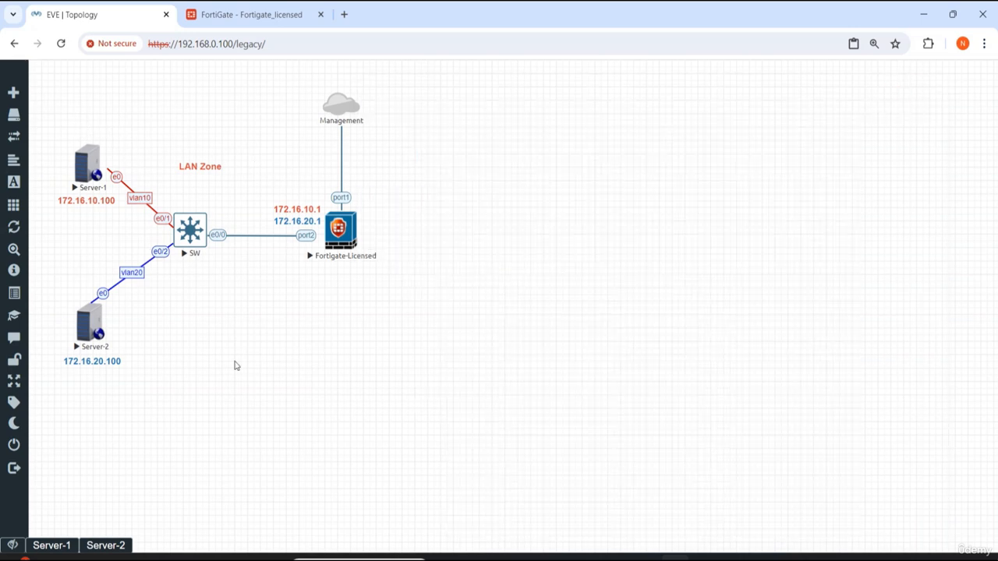
left_click(192, 234)
left_click_drag(231, 82, 596, 85)
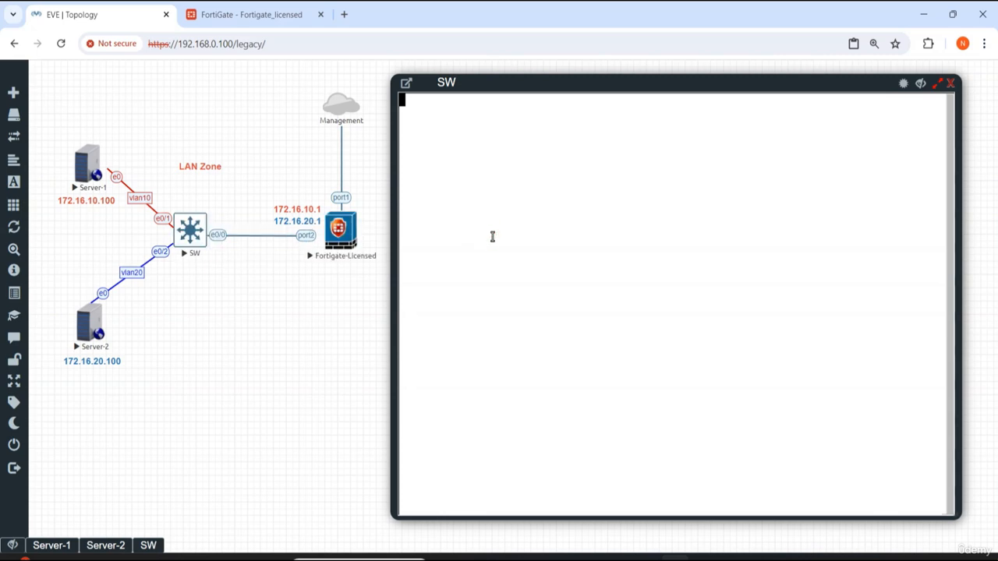
key("Return")
type("en")
key("Return")
key("Return")
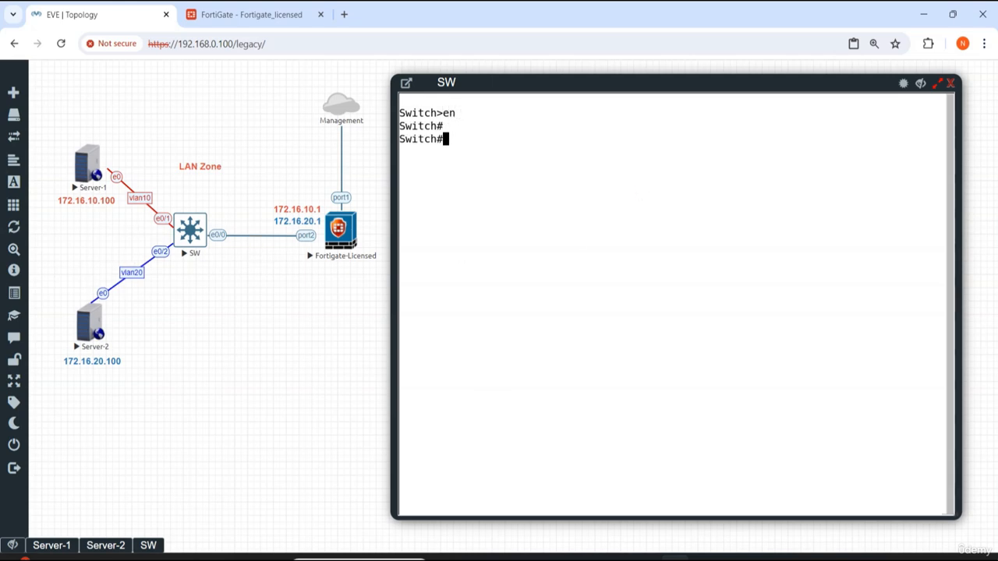
Step: Enter global configuration mode and set the switch hostname to LAN-Switch
type("config")
key("Return")
key("Return")
key("Return")
key("Return")
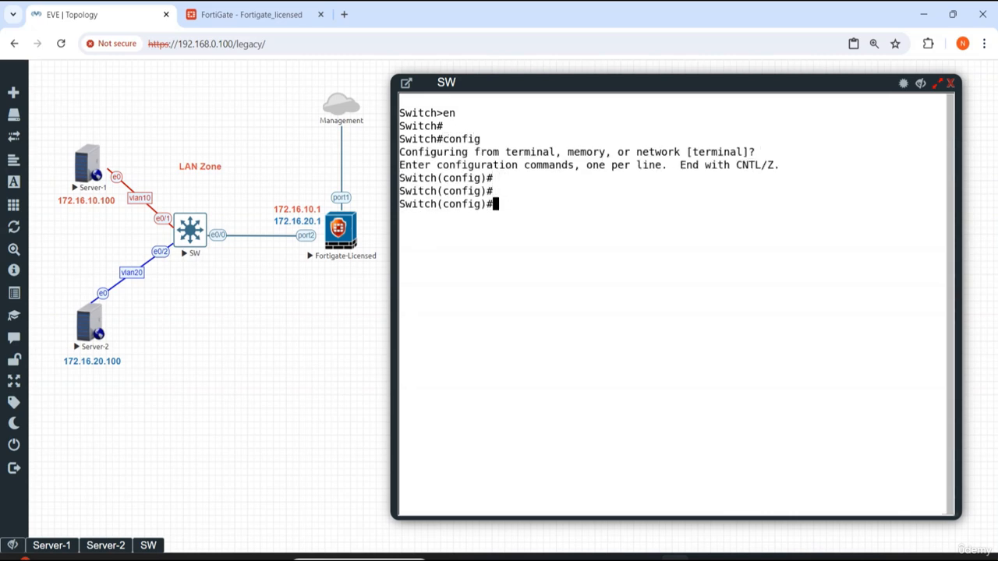
type("hos")
key("Tab")
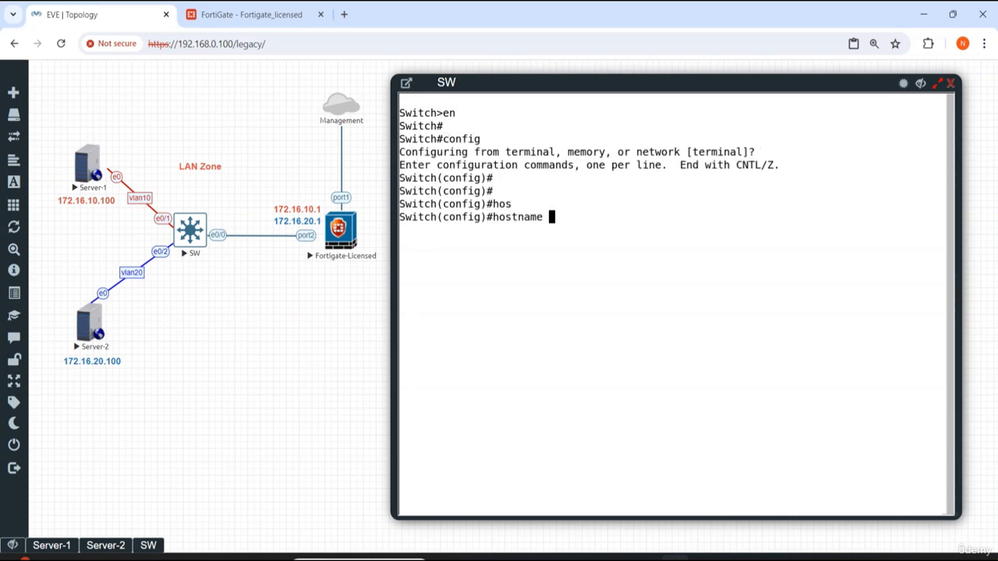
type("LAN")
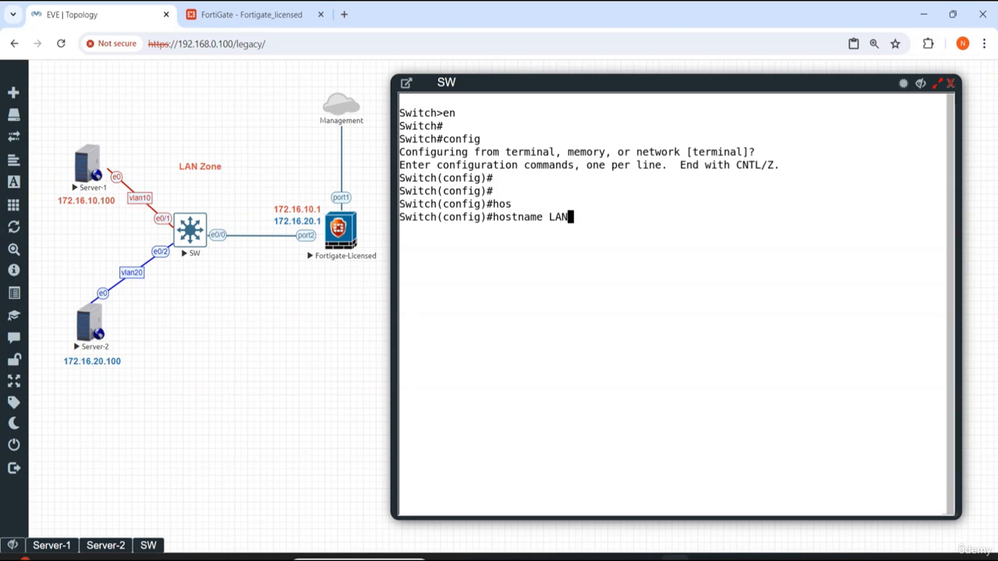
type("-S")
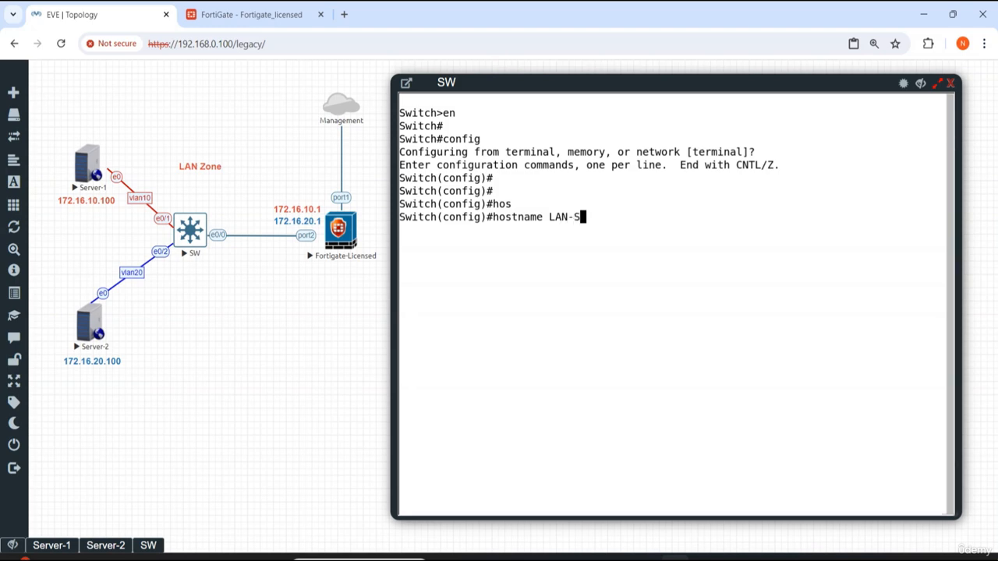
type("witch")
key("Return")
key("Return")
key("Return")
key("Return")
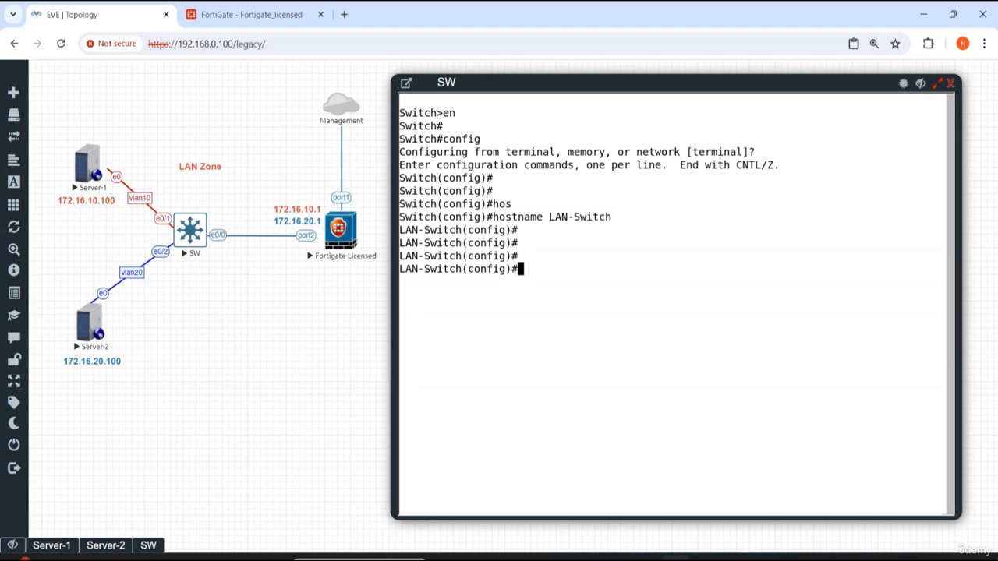
Step: Enter interface eth0/1 and enable it with no shut
type("int eth0/1")
key("Return")
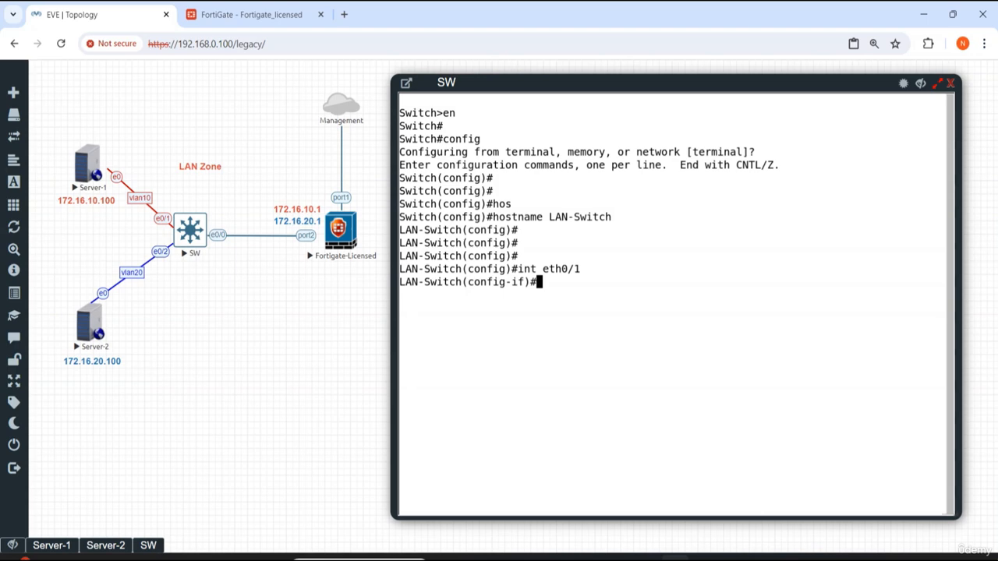
type("no shut")
key("Return")
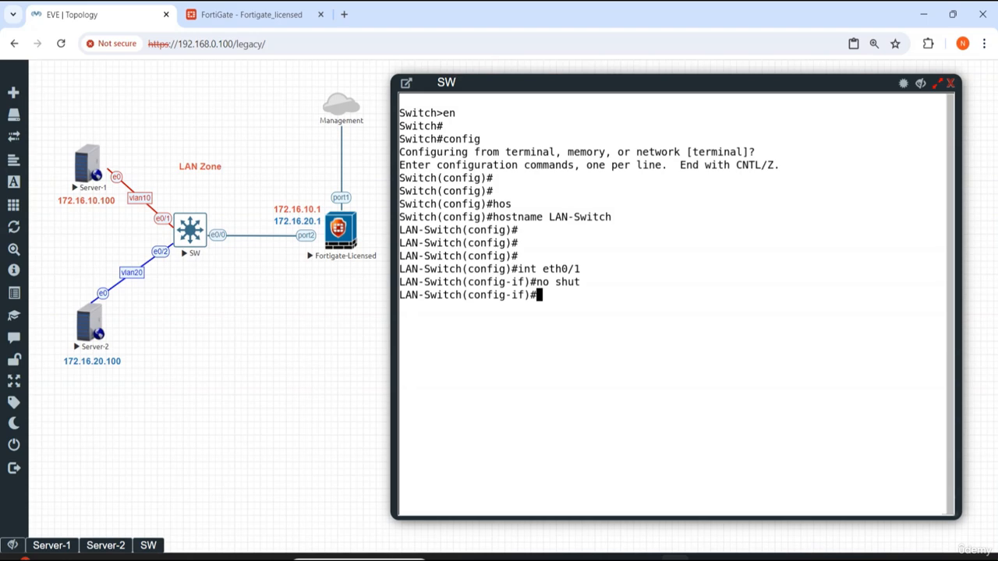
Step: Set interface eth0/1 to switchport mode access
type("sw")
key("Tab")
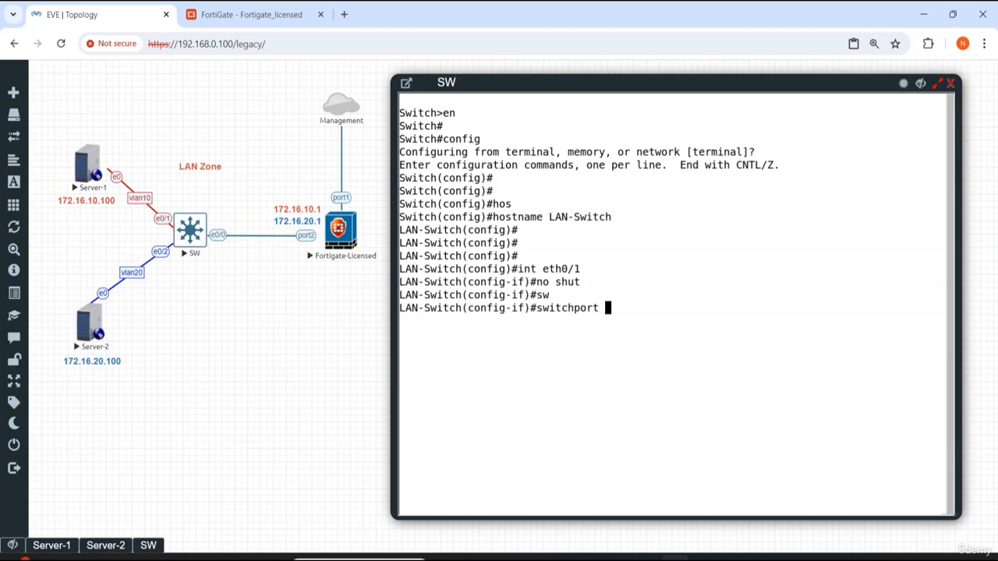
type("m")
key("Tab")
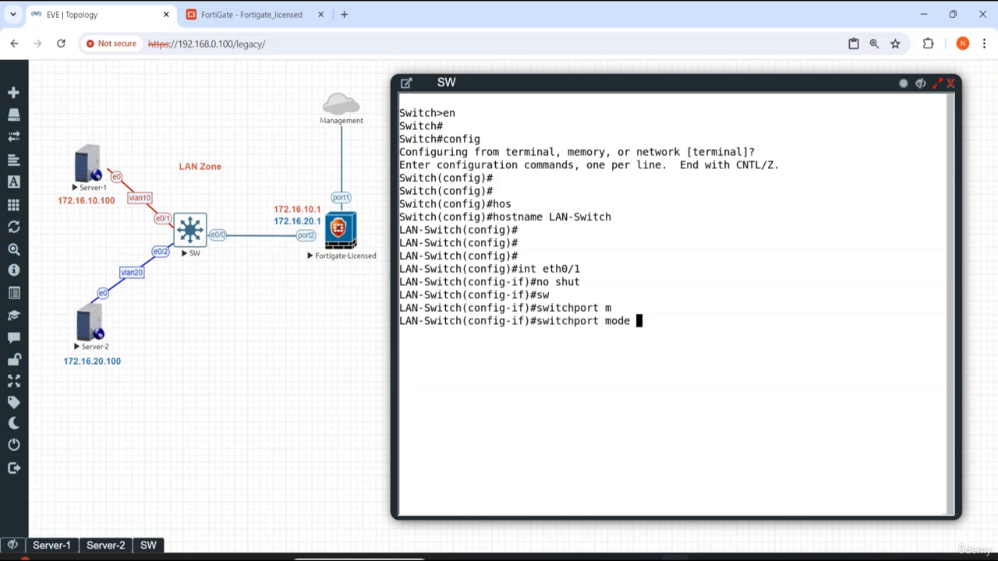
type("ac")
key("Tab")
key("Return")
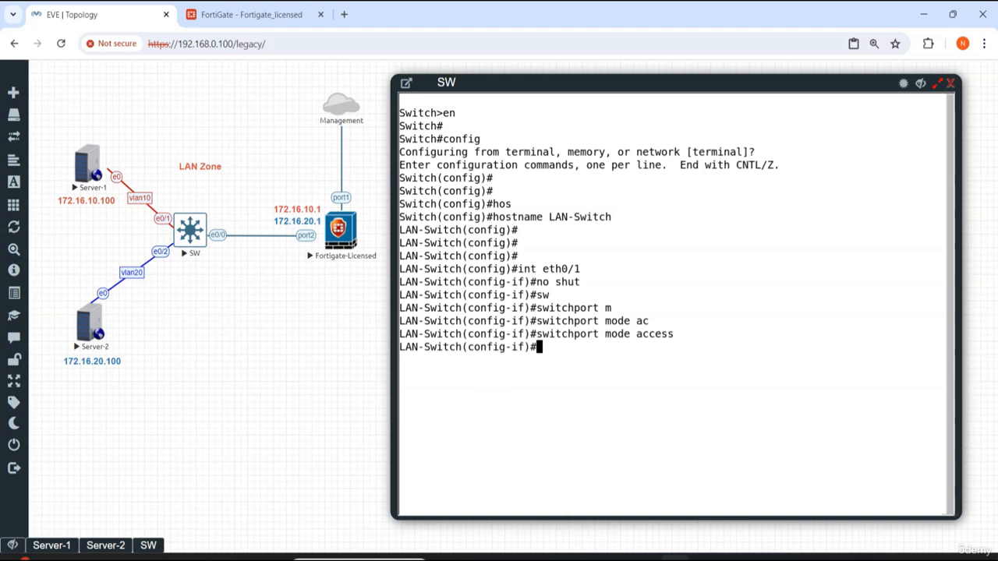
Step: Assign interface eth0/1 to access VLAN 10
type("sw")
key("Tab")
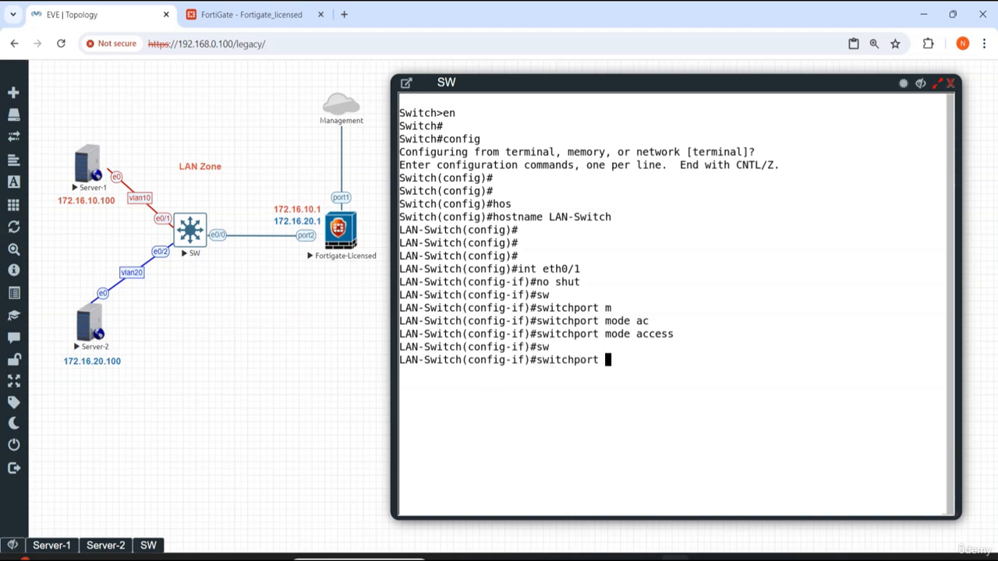
type("ac")
key("Tab")
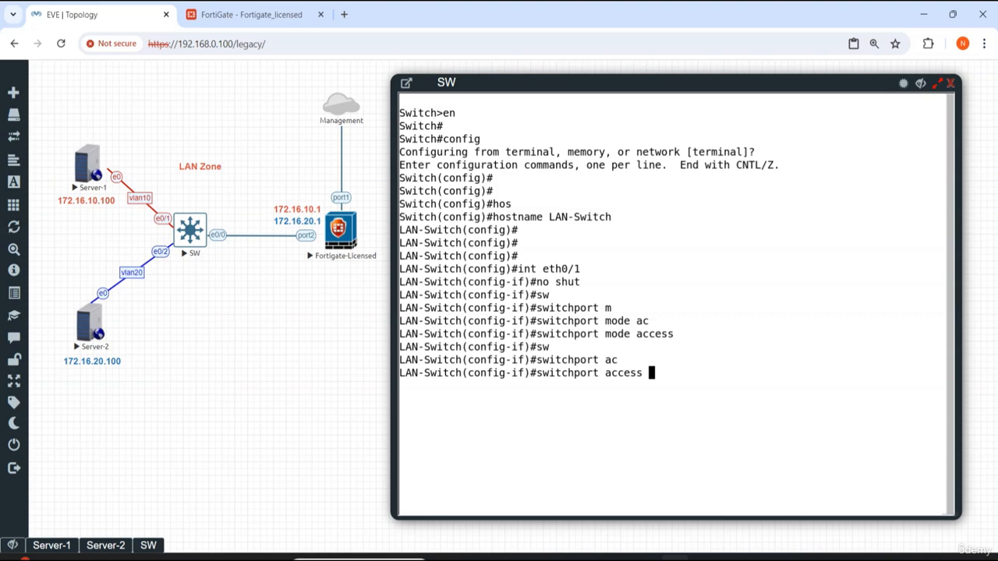
type("vl")
key("Tab")
type("10")
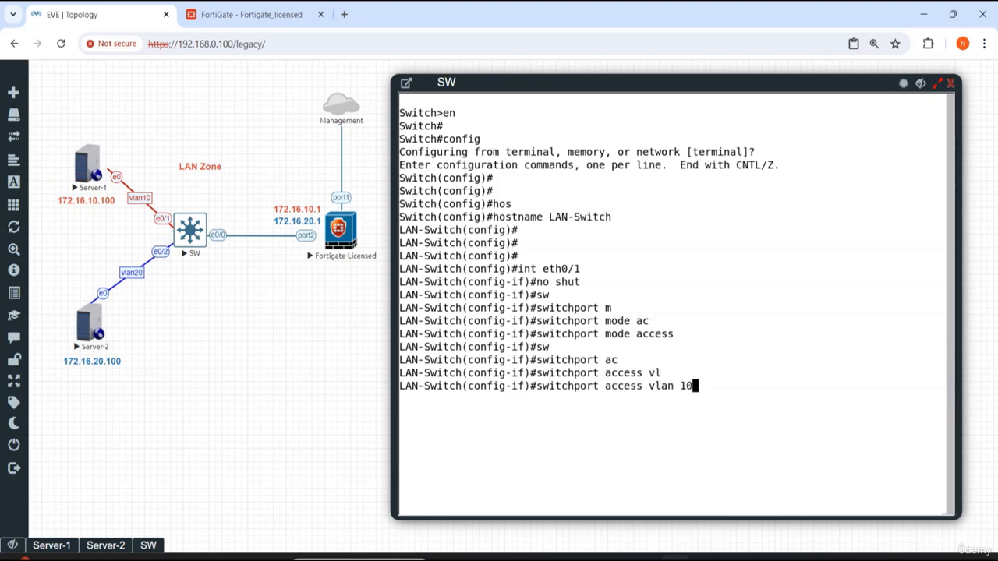
key("Return")
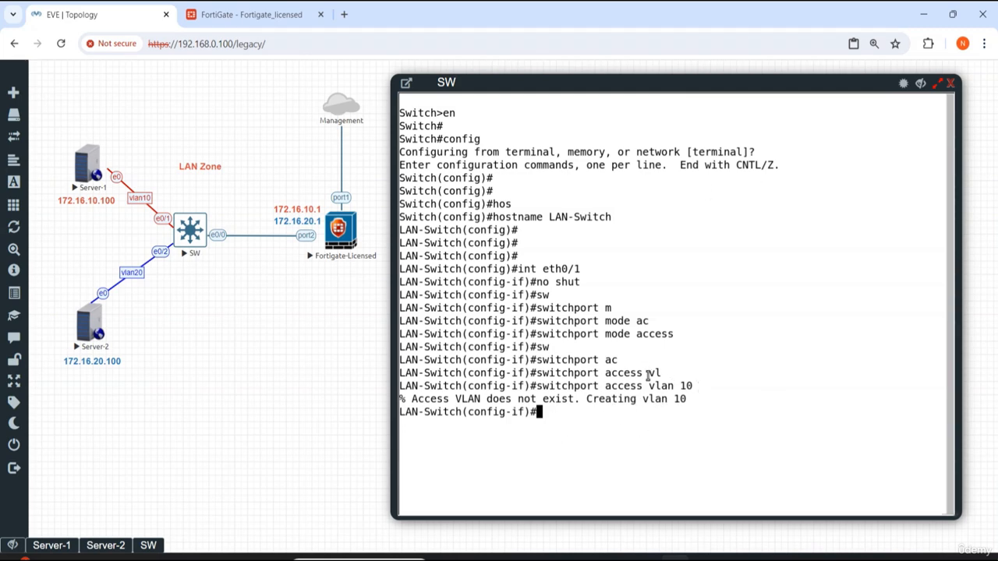
key("Return")
key("Return")
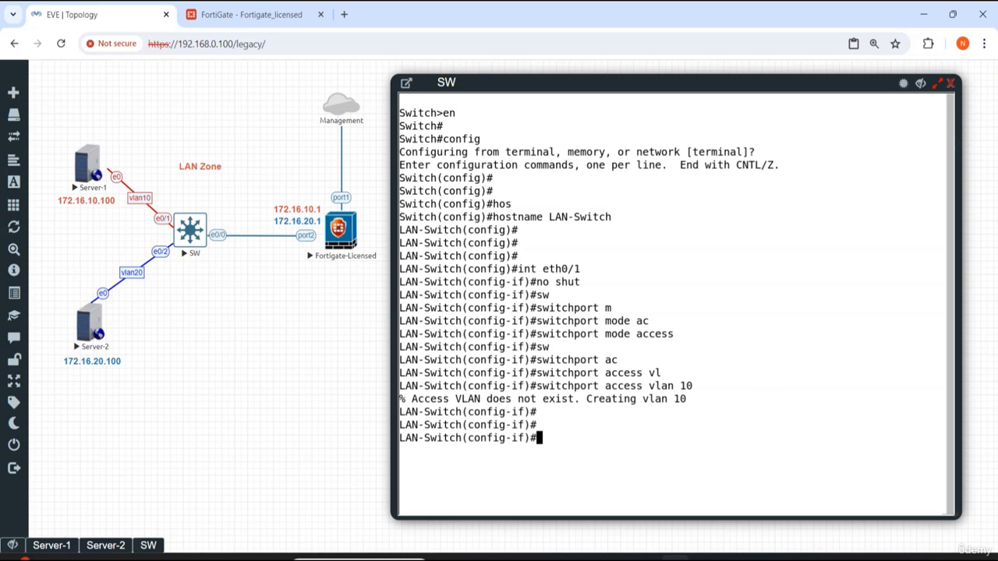
Step: Run do show vlan brief to check the switch's VLAN port assignments
type("show v")
key("BackSpace")
key("BackSpace")
key("BackSpace")
key("BackSpace")
key("BackSpace")
key("BackSpace")
type("do who")
type("show vlan")
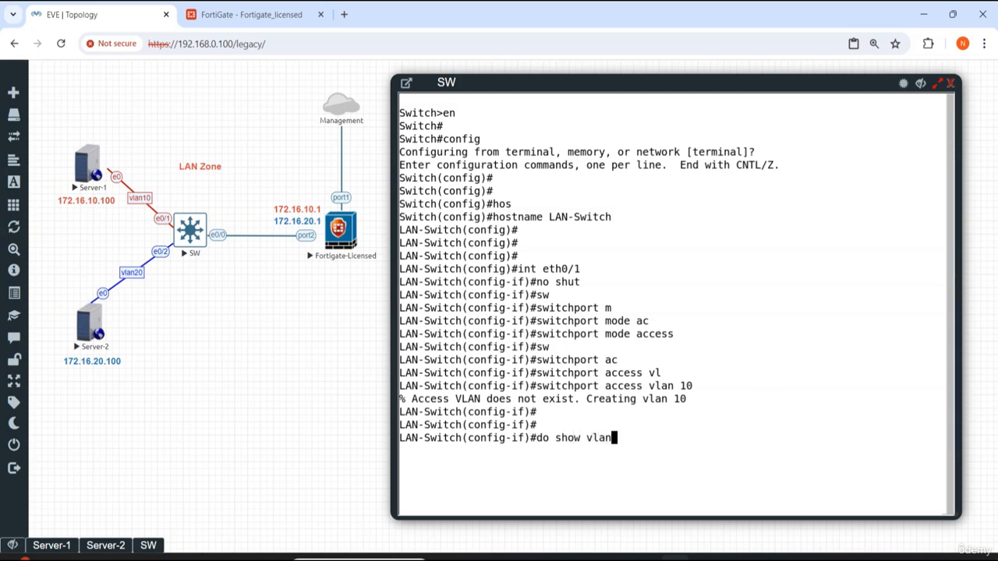
type(" brief")
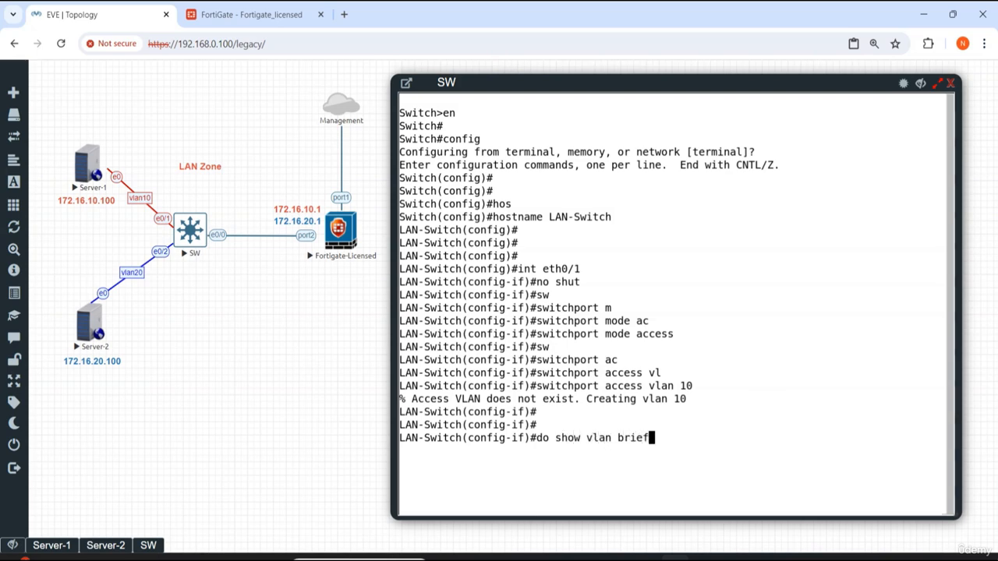
key("Return")
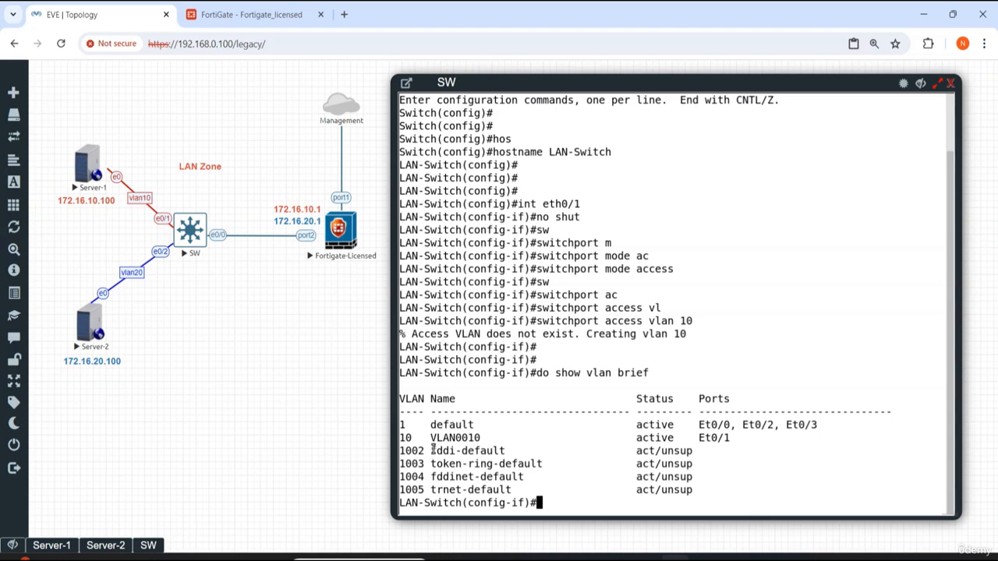
Step: Exit interface configuration mode back to global configuration
key("Return")
key("Return")
key("Return")
type("vlan")
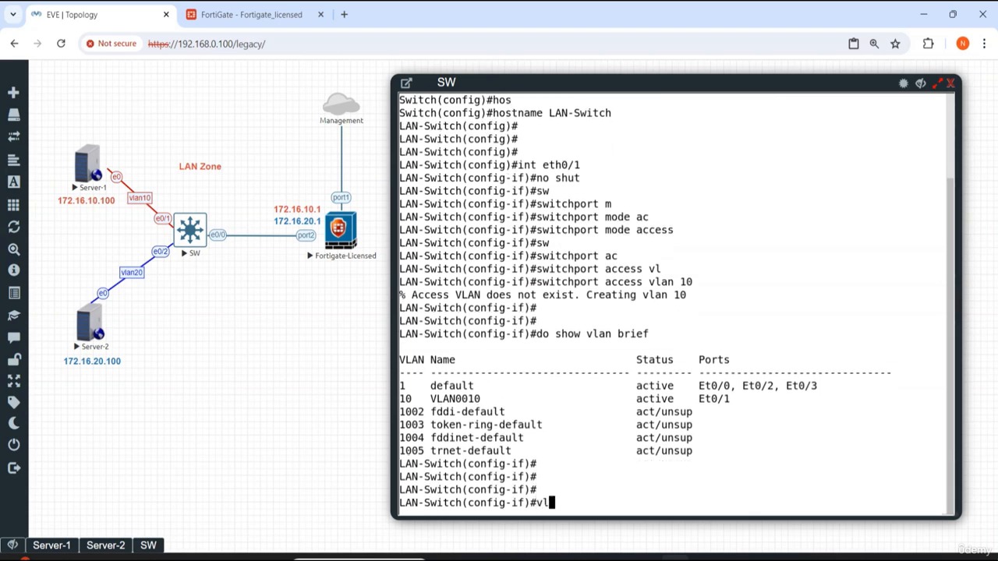
key("BackSpace")
key("BackSpace")
key("BackSpace")
key("BackSpace")
type("exit")
key("Return")
key("Return")
Step: Create VLAN 20, name it vlan20, and exit VLAN configuration
key("Return")
key("Return")
key("Return")
key("Return")
key("Return")
key("Return")
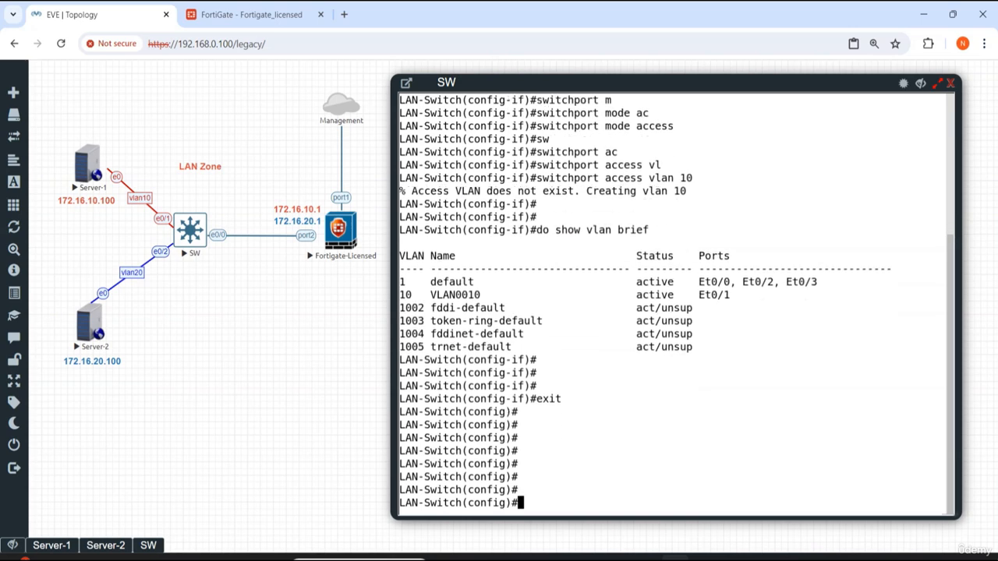
type("vlan 20")
key("Return")
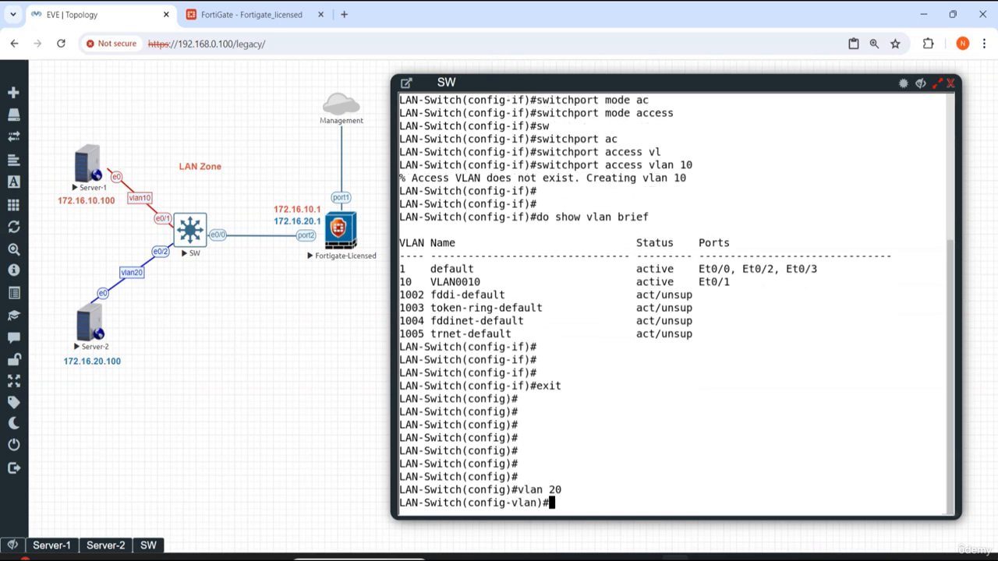
type("name")
key("Tab")
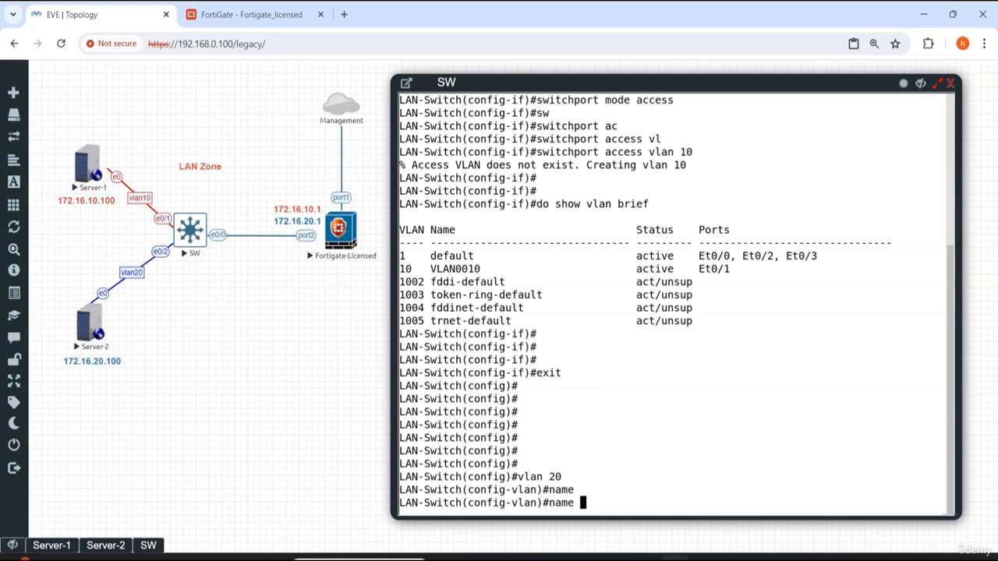
type("vlan20")
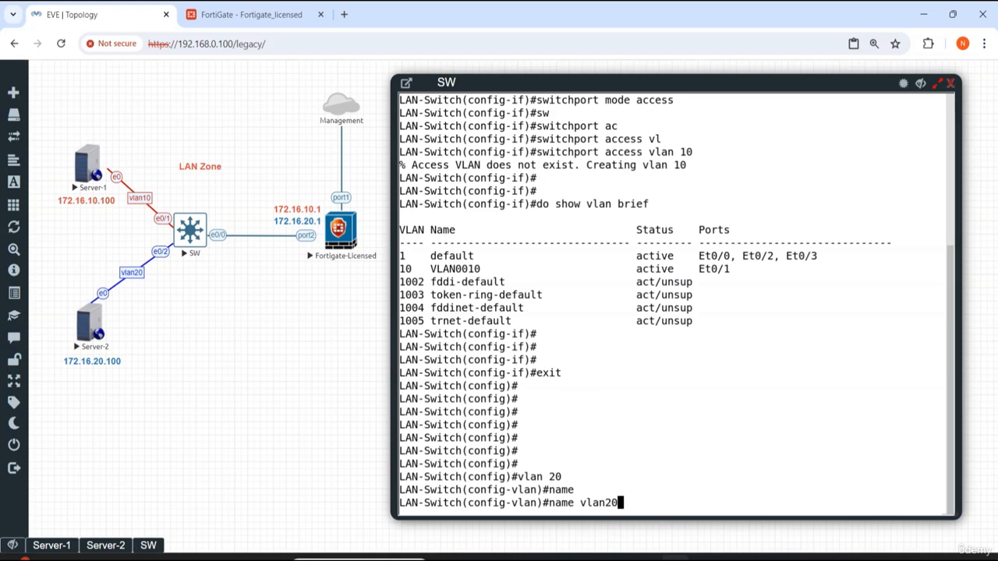
key("Return")
type("exit")
key("Return")
key("Return")
key("Return")
key("Return")
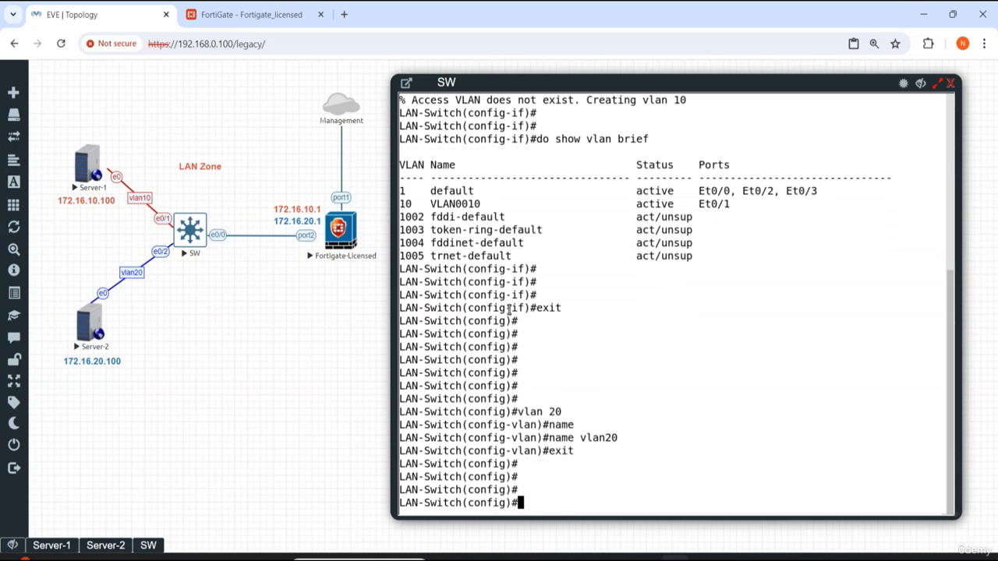
Step: Enter VLAN 10, rename it vlan10, and exit VLAN configuration
scroll(554, 294, "up", 3)
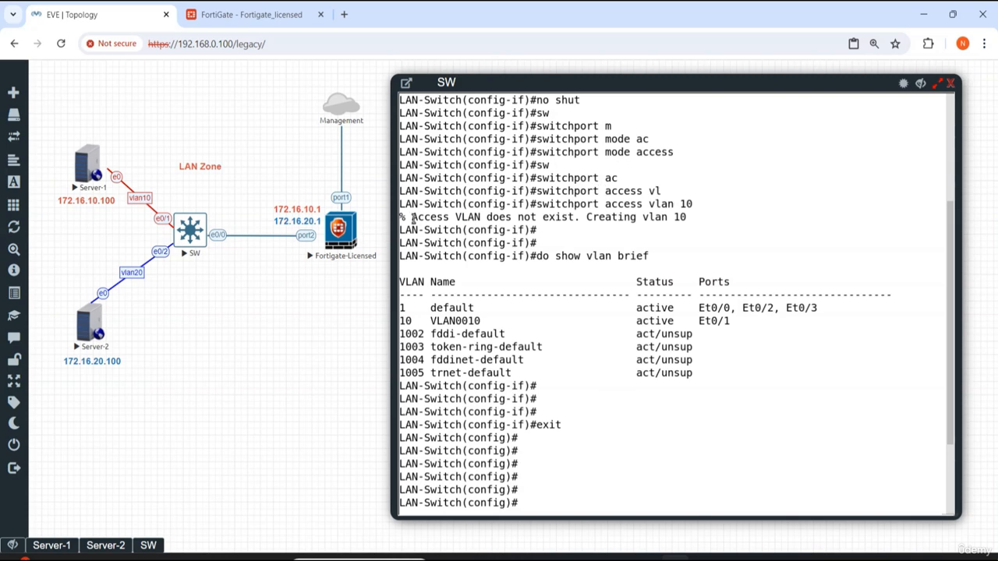
left_click_drag(412, 221, 700, 221)
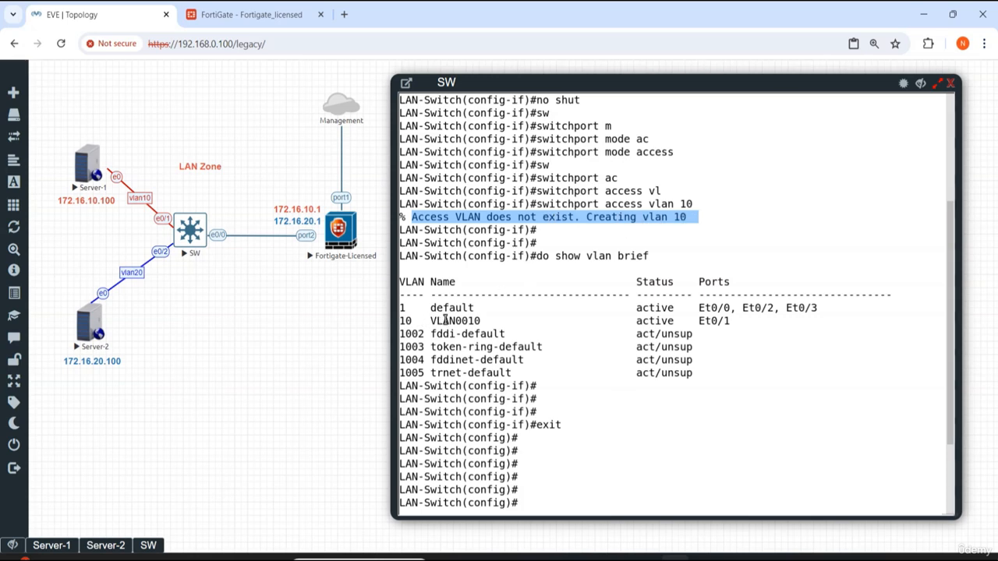
left_click_drag(430, 320, 490, 321)
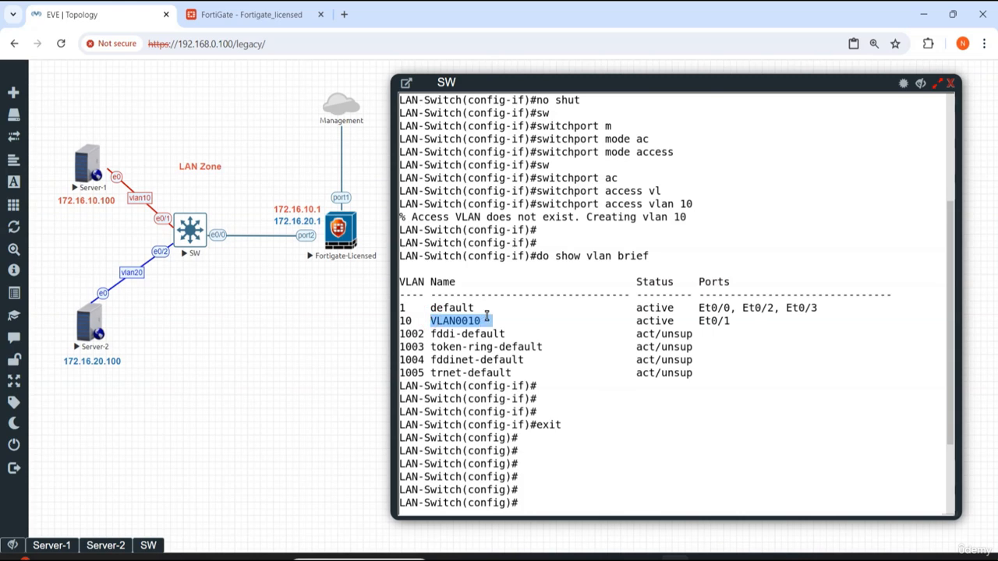
left_click(619, 336)
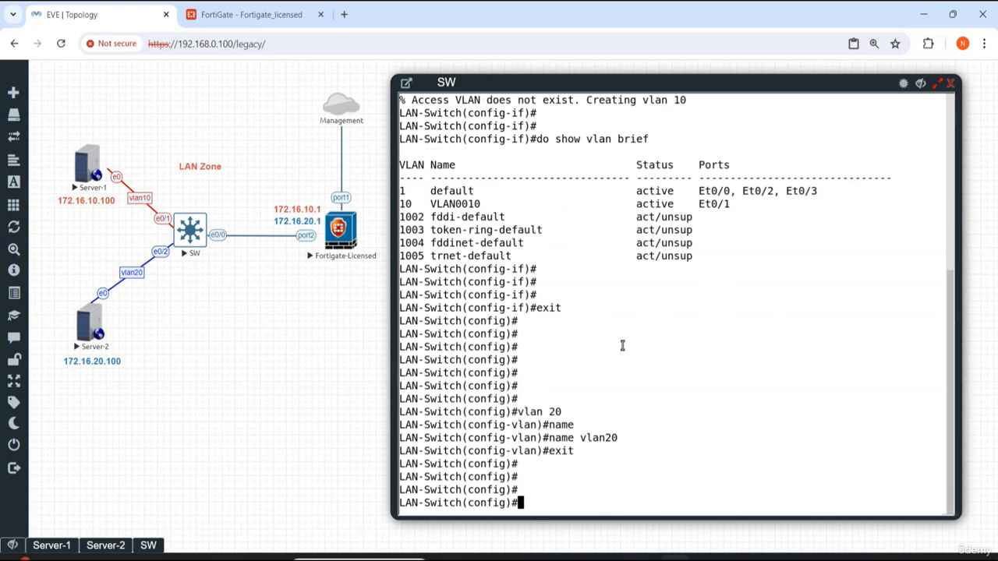
type("vlan 10")
key("Return")
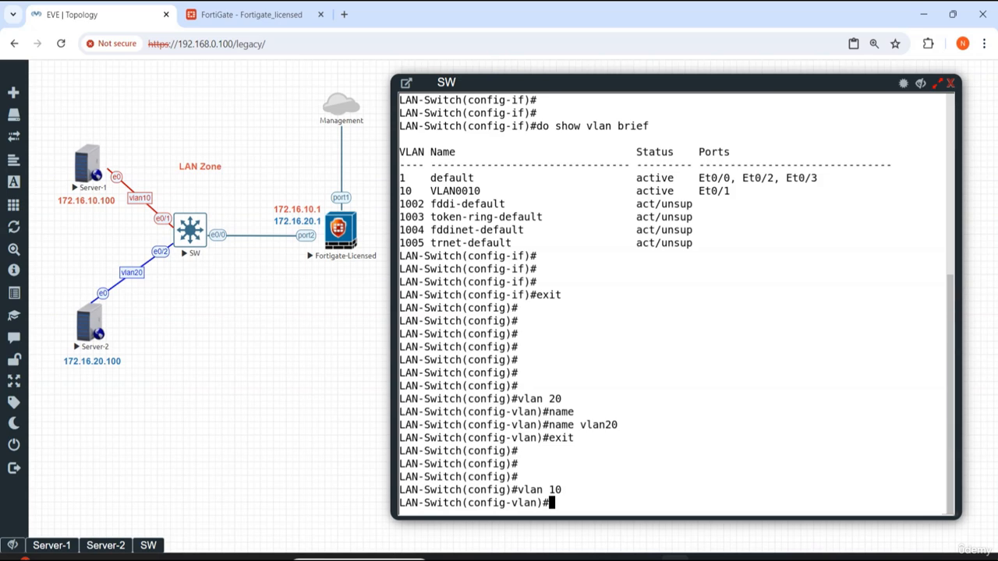
type("nam")
key("Tab")
type("vlan 1")
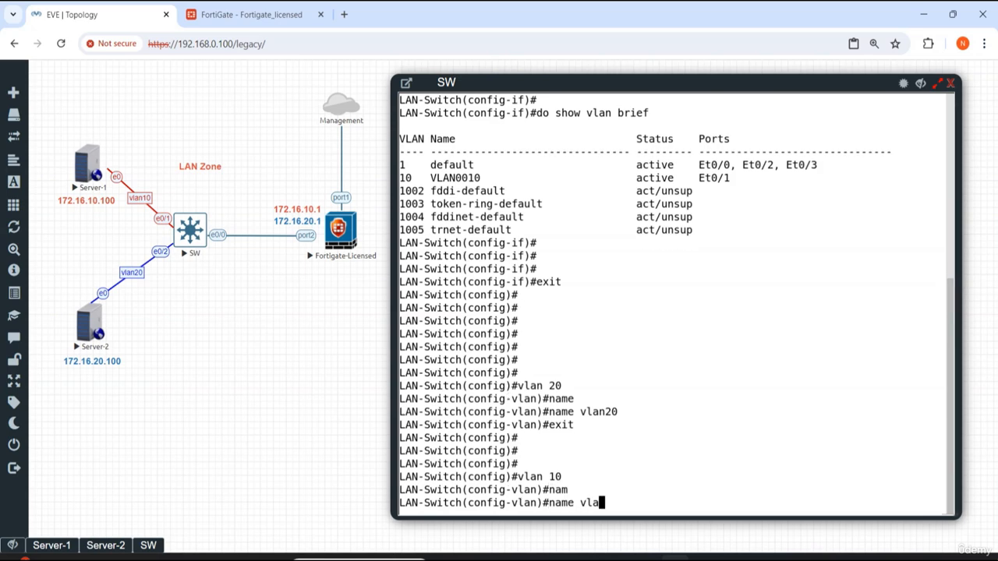
key("BackSpace")
key("BackSpace")
type("10")
key("Return")
type("exit")
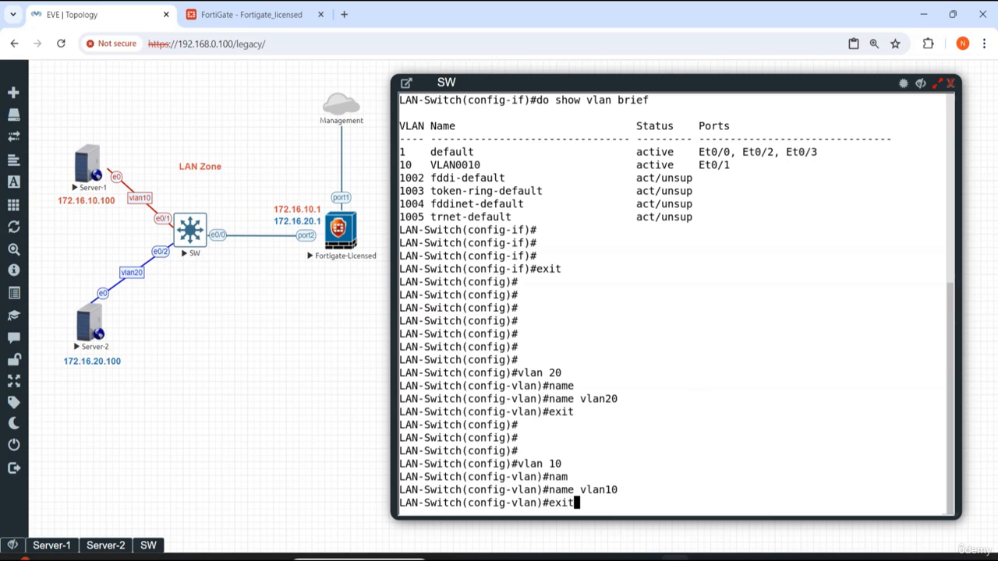
key("Return")
key("Return")
key("Return")
key("Return")
key("Return")
Step: Run do show vlan brief to check the VLAN names
type("do")
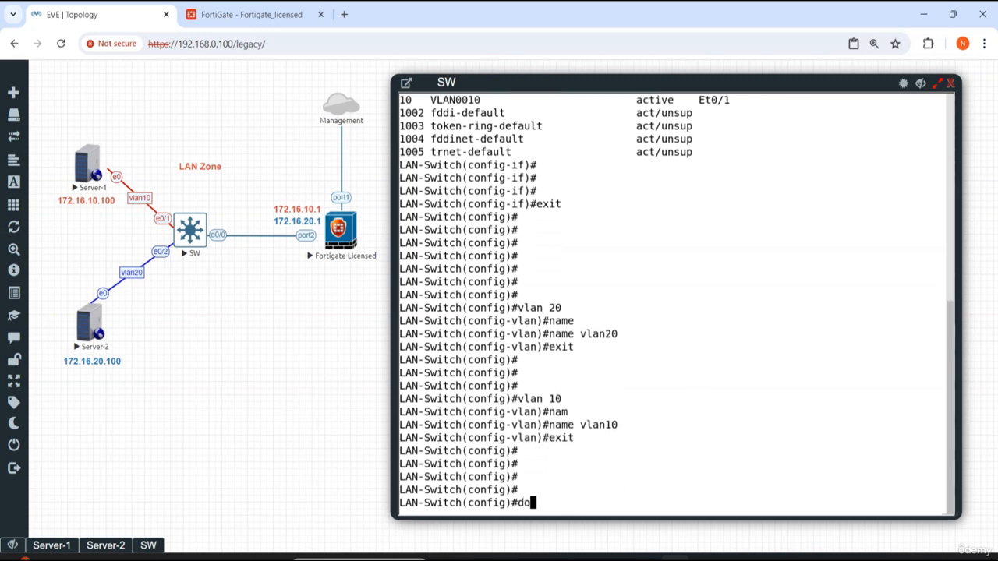
type(" show vl")
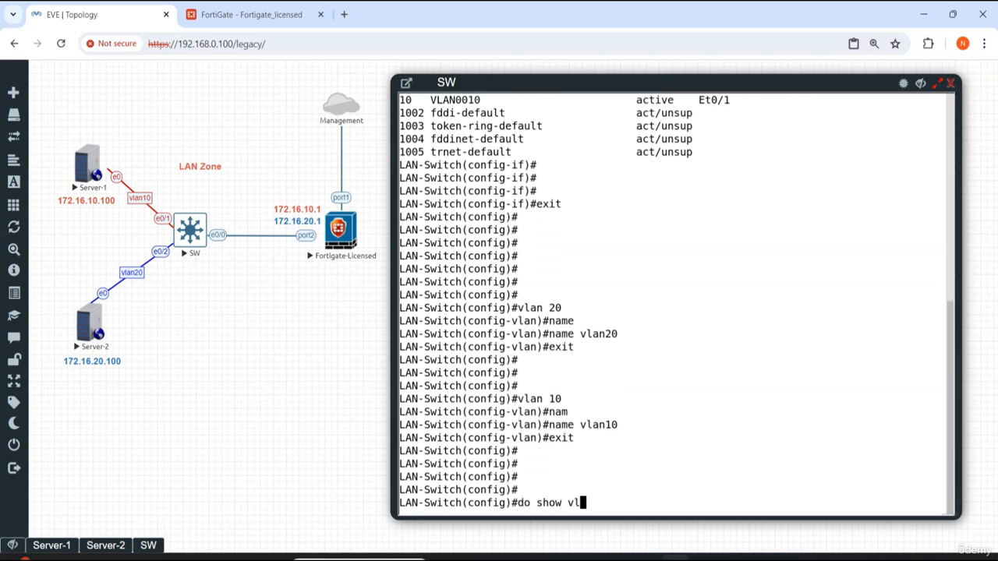
type("an brief")
key("Return")
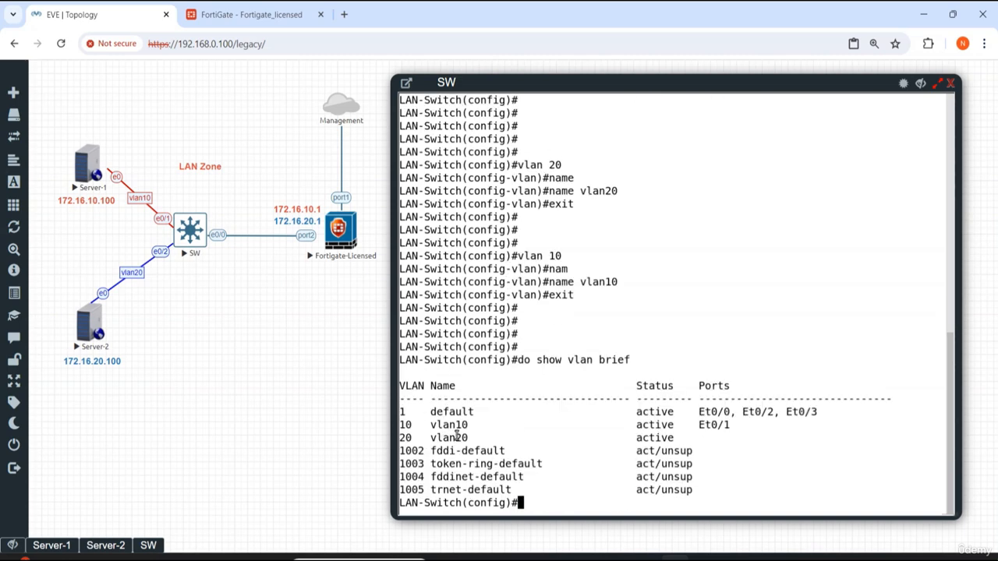
key("Return")
key("Return")
key("Return")
key("Return")
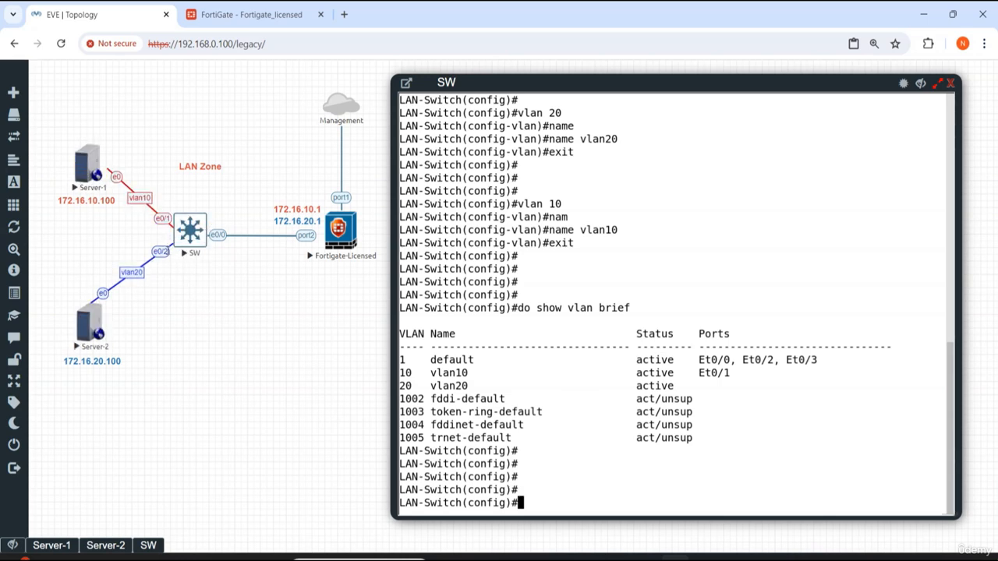
Step: Enter interface eth0/2 and enable it with no shutdown
key("Return")
key("Return")
key("Return")
key("Return")
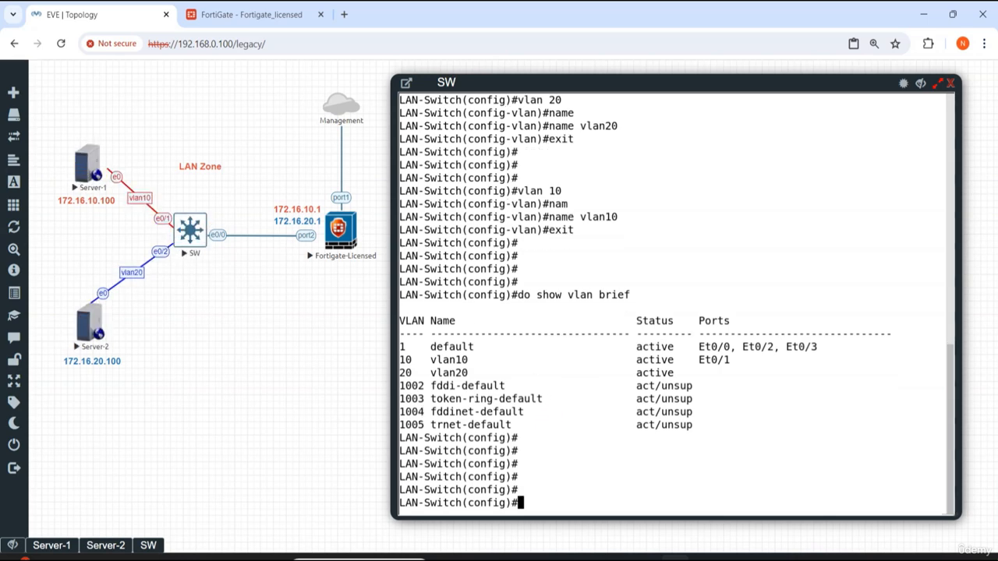
type("int eth ")
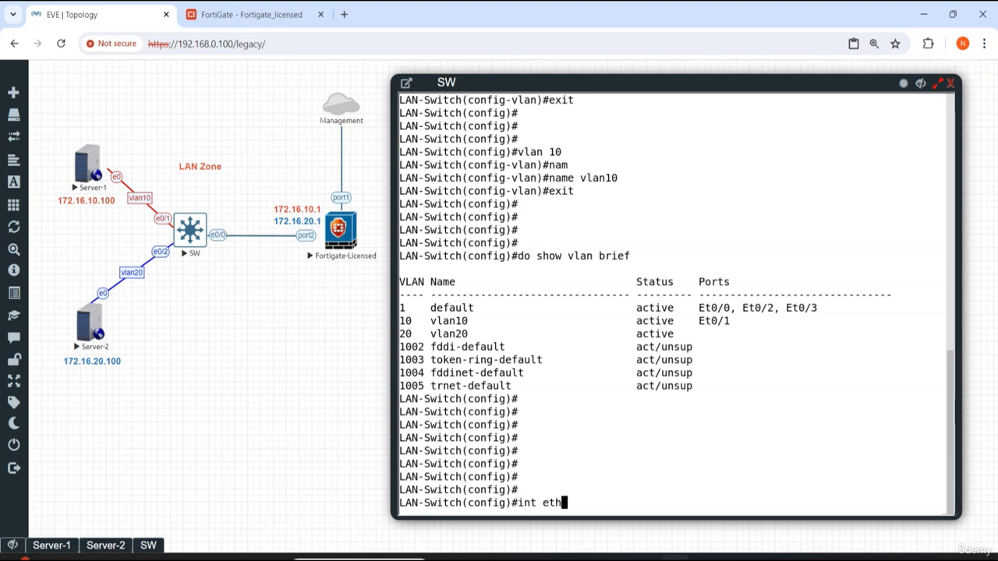
type("0/2")
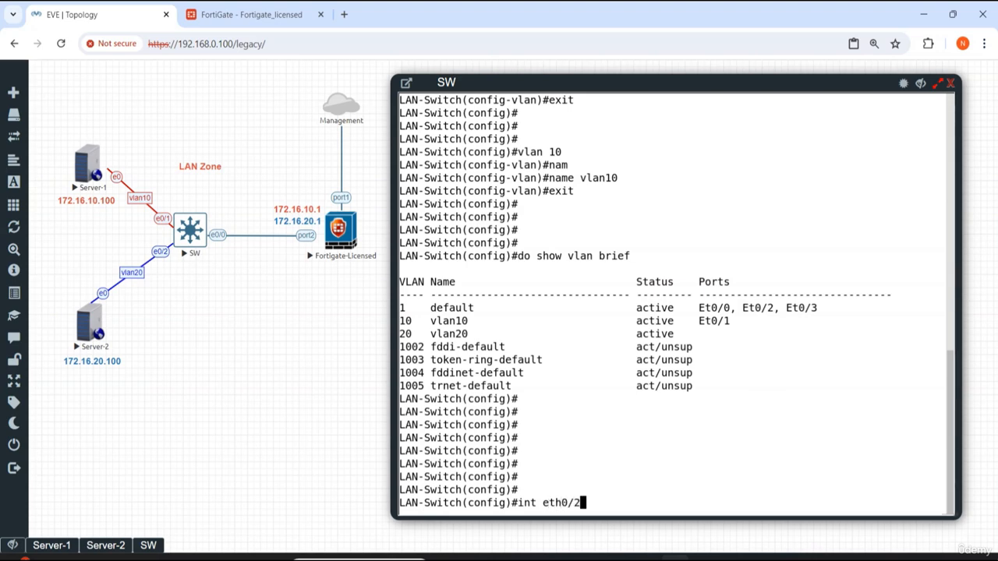
key("Return")
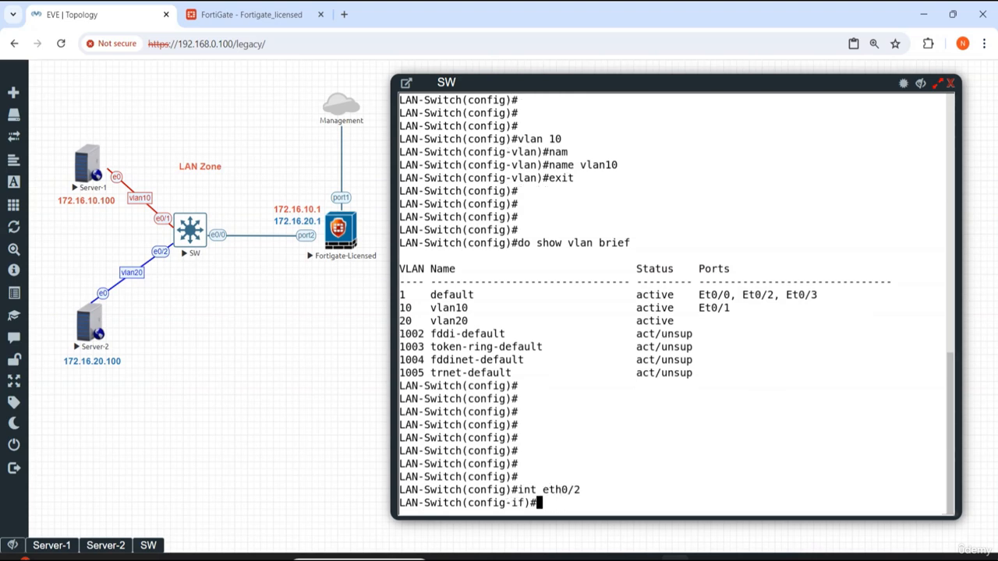
type("nos")
key("BackSpace")
key("BackSpace")
type("shu")
key("Tab")
key("Return")
key("Return")
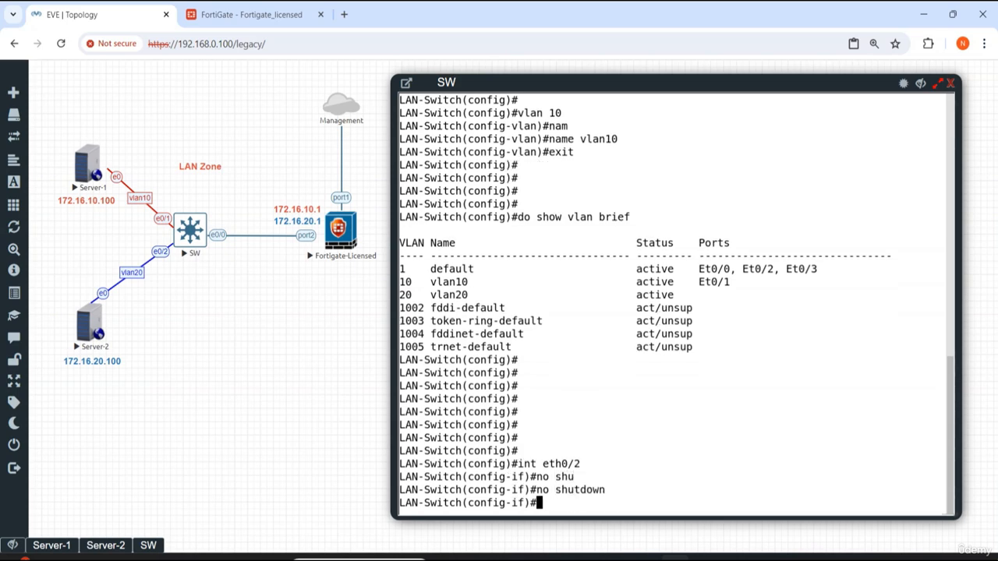
Step: Set interface eth0/2 to switchport mode access
type("s")
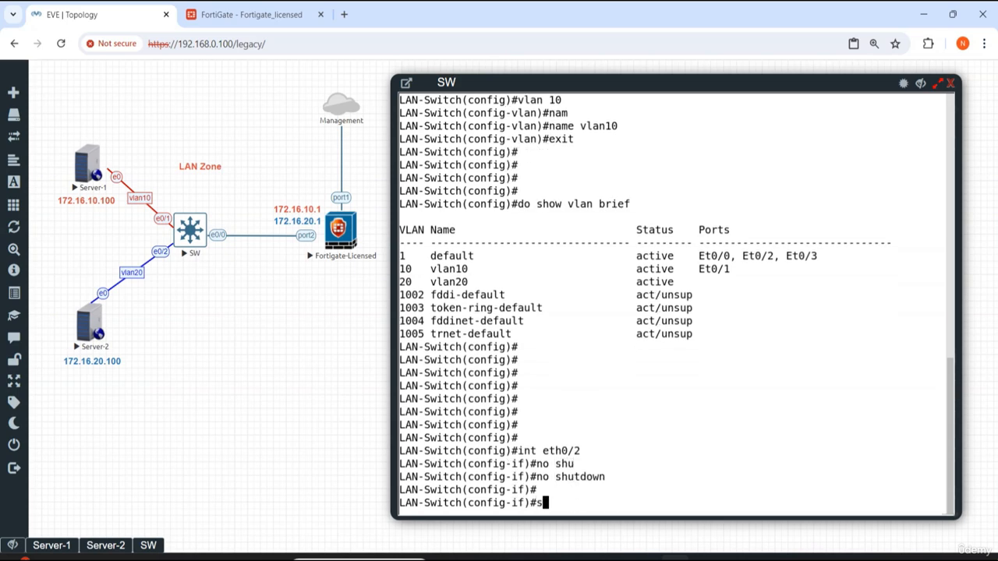
type("w")
key("Tab")
type("mo")
key("Tab")
type("a")
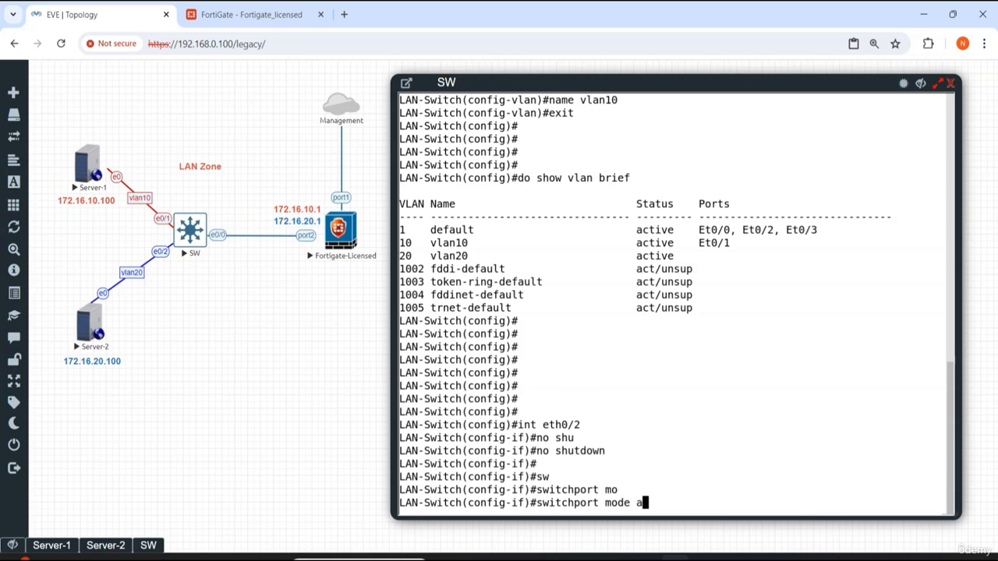
type("c")
key("Tab")
key("Return")
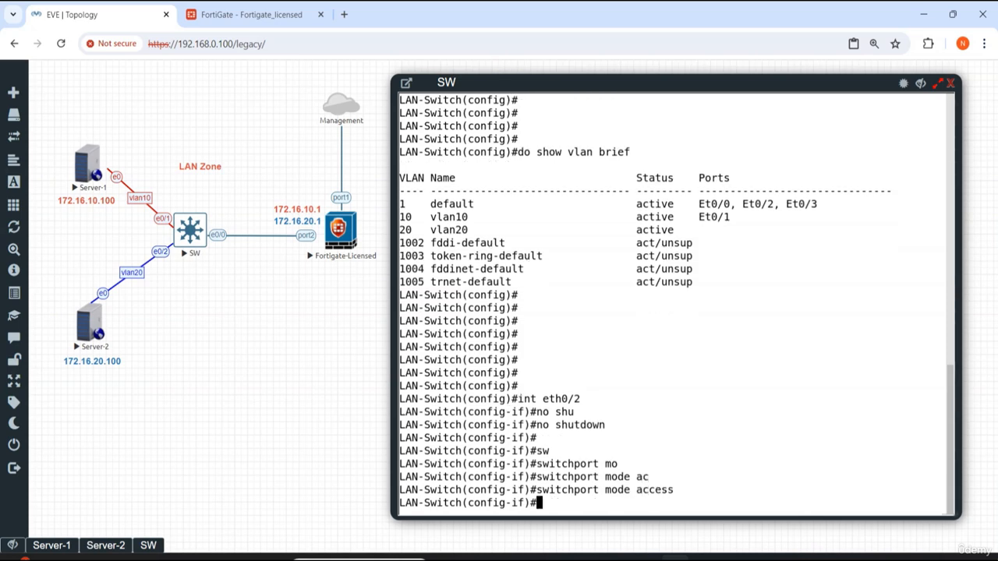
Step: Assign interface eth0/2 to access VLAN 20
type("sw")
key("Tab")
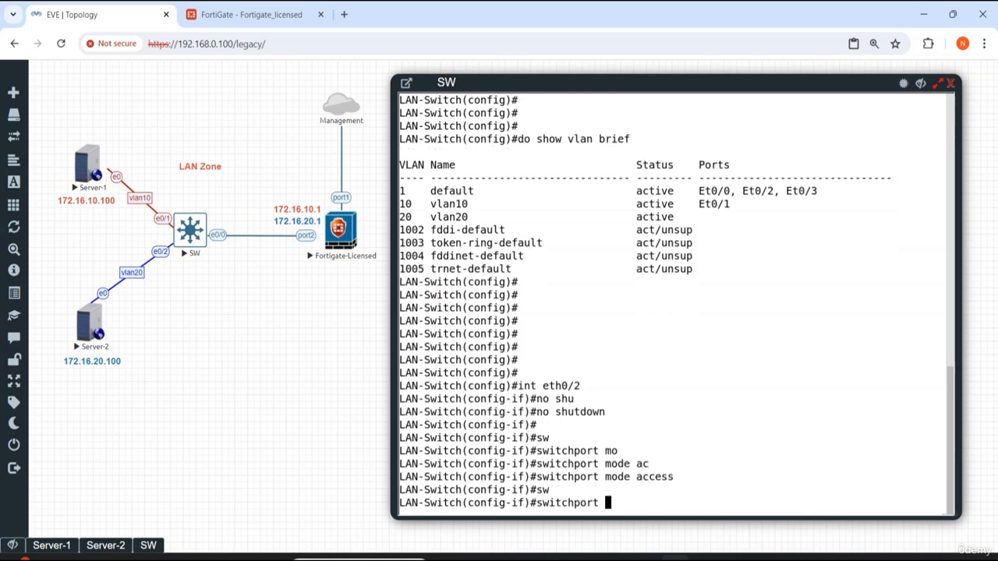
type("ac")
key("Tab")
type("v")
key("Tab")
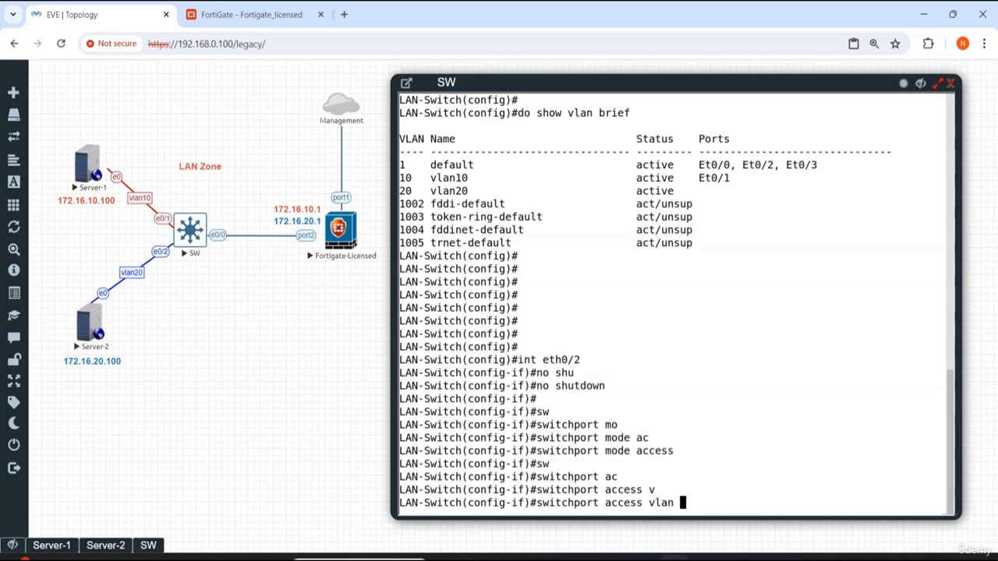
type("20")
key("Return")
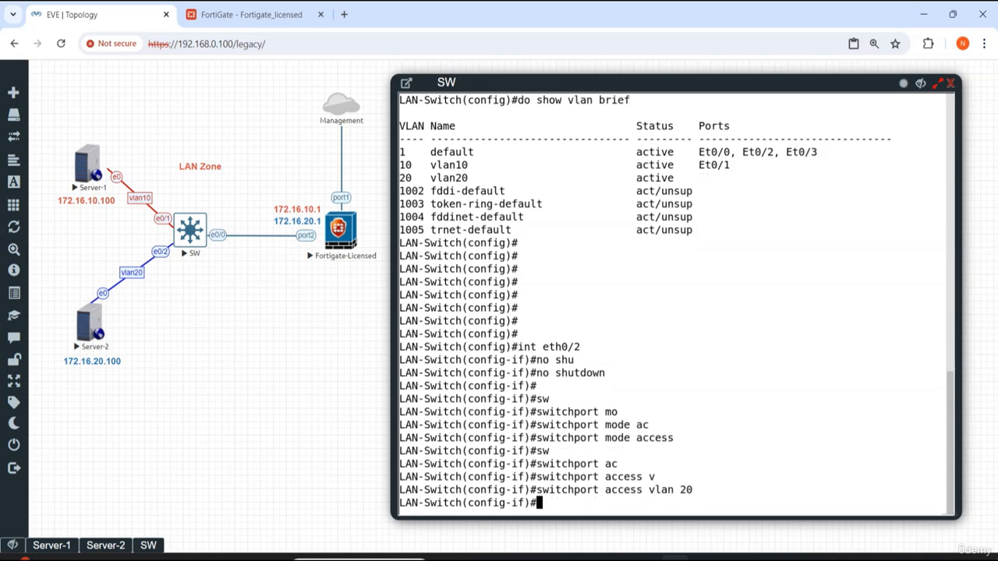
Step: Exit interface configuration and run do show int des to check interface status
type("exit")
key("Return")
key("Return")
key("Return")
key("Return")
key("Return")
key("Return")
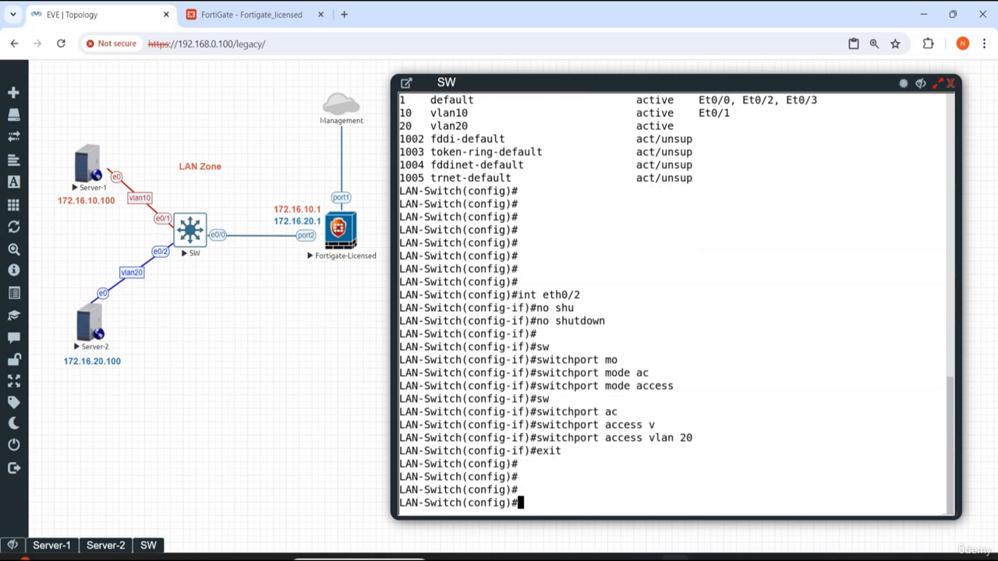
type("do show int ")
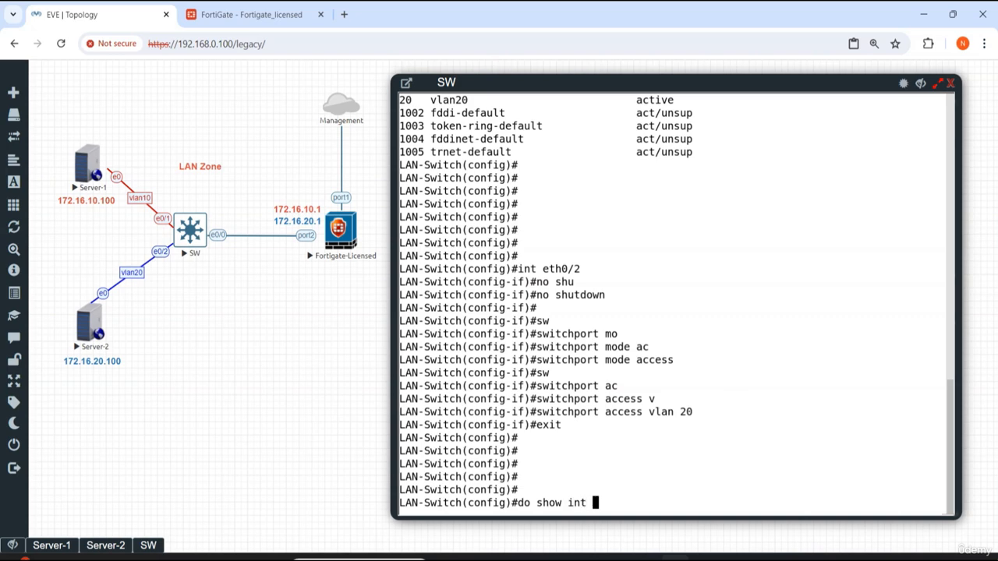
type("des")
key("Return")
key("Return")
key("Return")
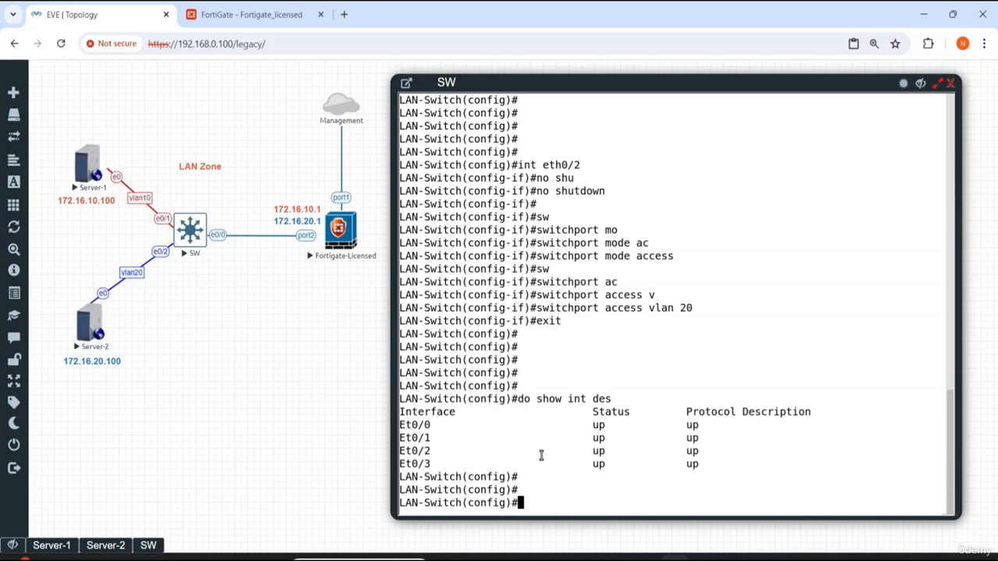
Step: Run do show vlan brief to check the access port assignments for both VLANs
key("Return")
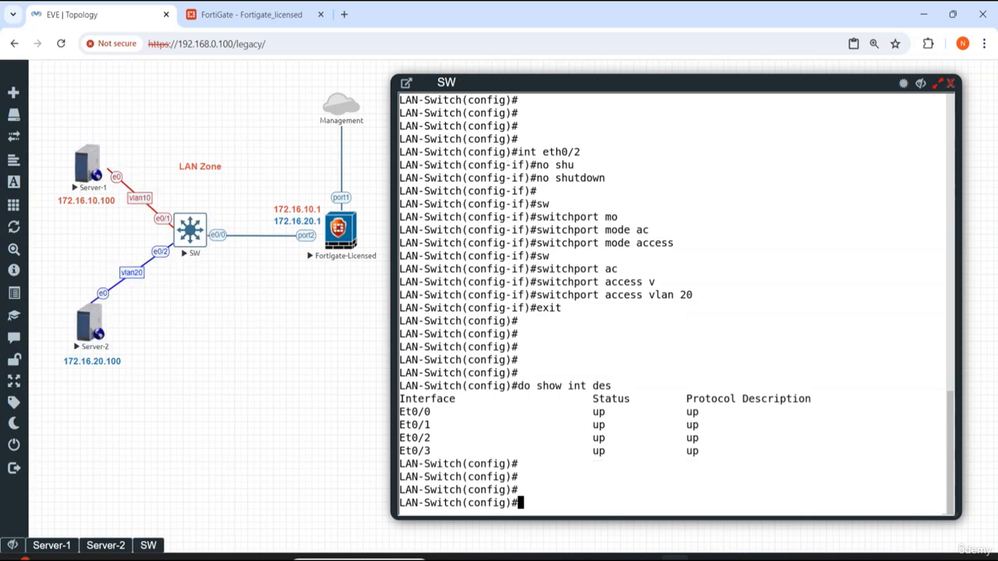
key("Return")
key("Return")
type("do show ")
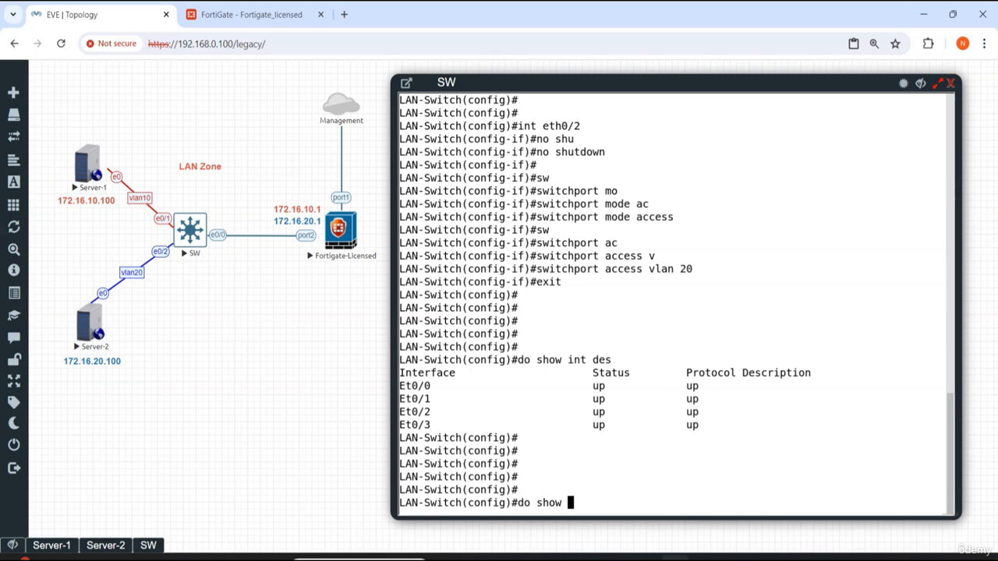
type("vlan brief")
key("Return")
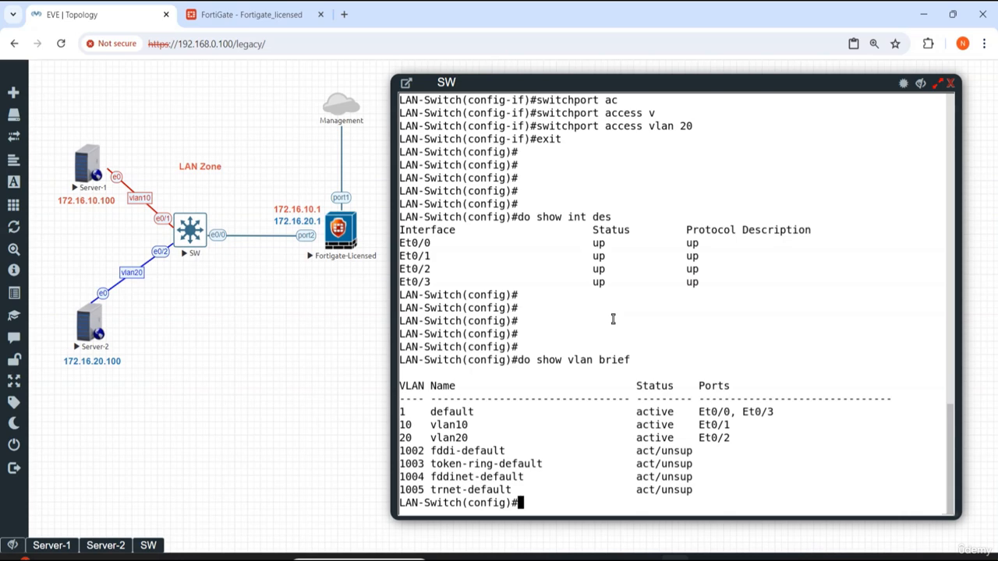
Step: Enter interface Ethernet0/0 on the switch and enable it with no shutdown
key("Return")
key("Return")
key("Return")
key("Return")
type("int ")
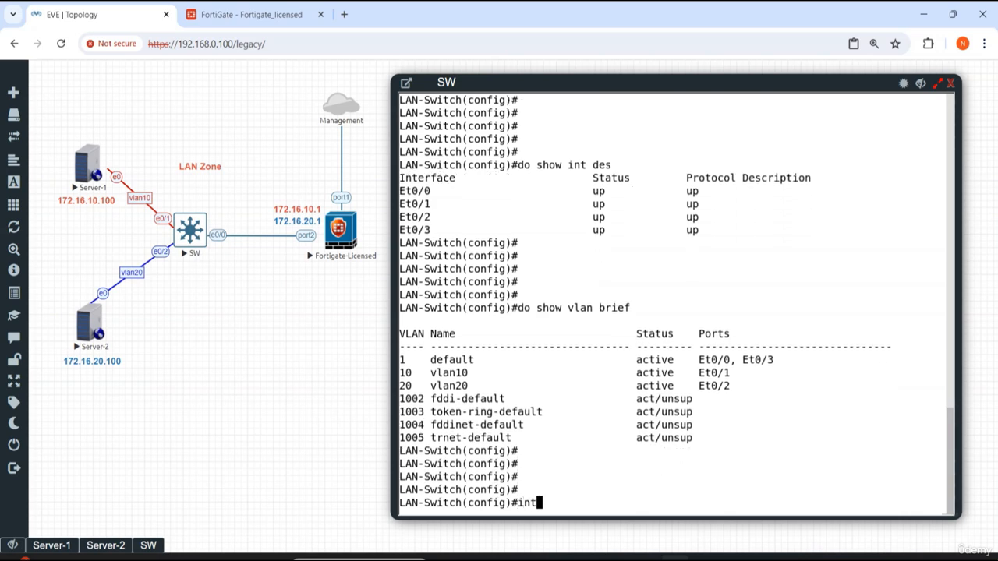
type("eth")
key("Tab")
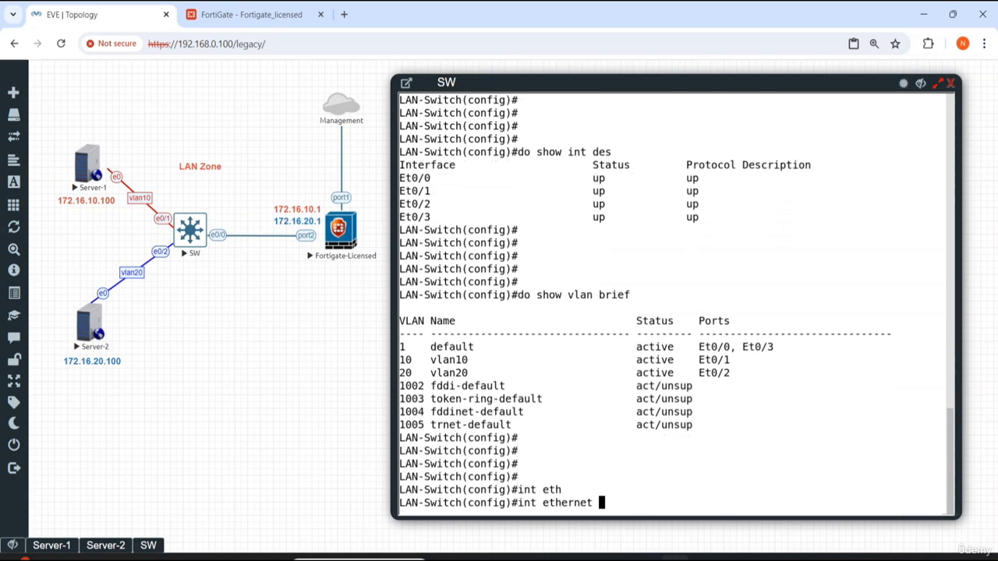
type("0/0")
key("Return")
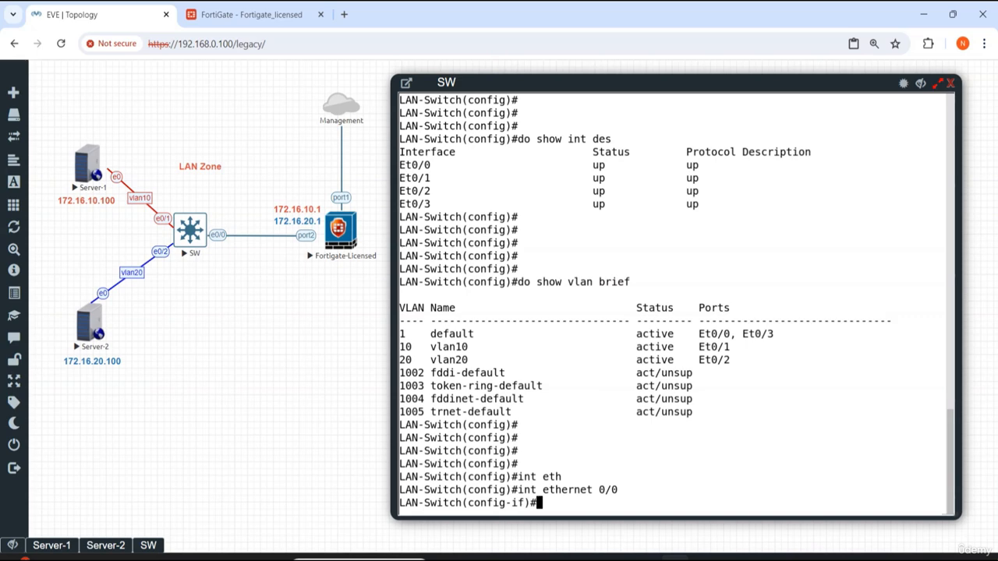
type("no sh")
key("Tab")
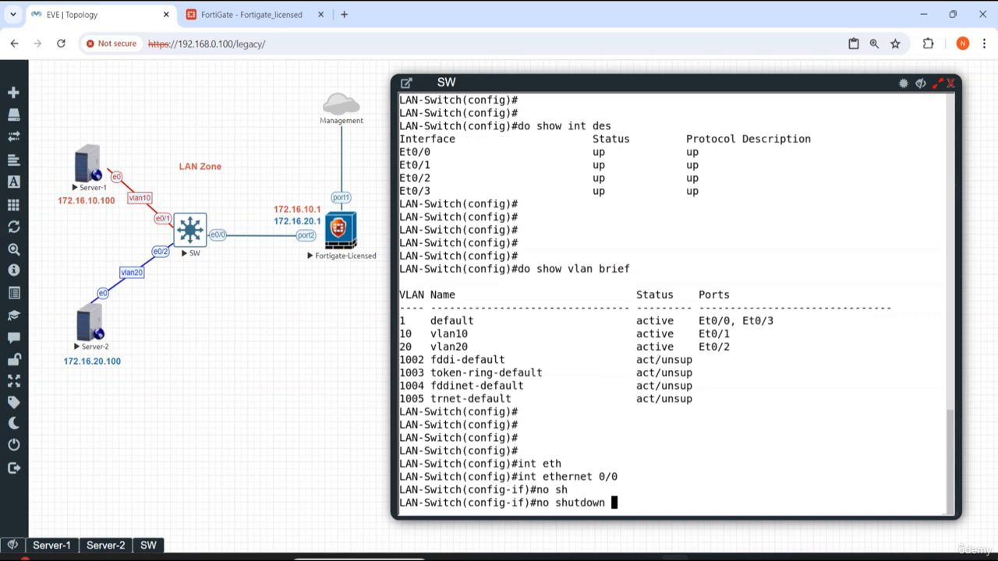
key("Return")
key("Return")
key("Return")
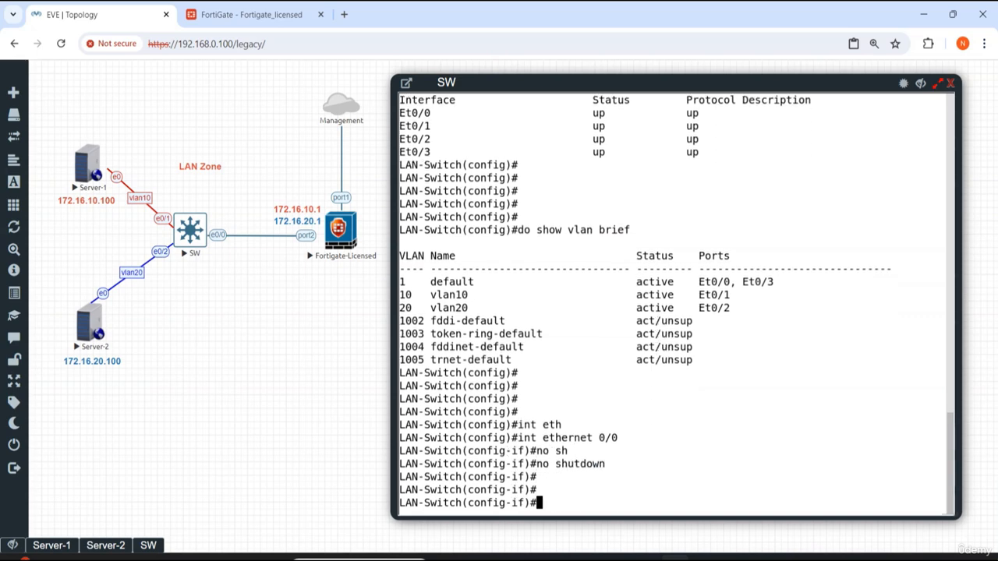
Step: Set the trunk encapsulation on Ethernet0/0 to dot1q
type("sw")
key("Tab")
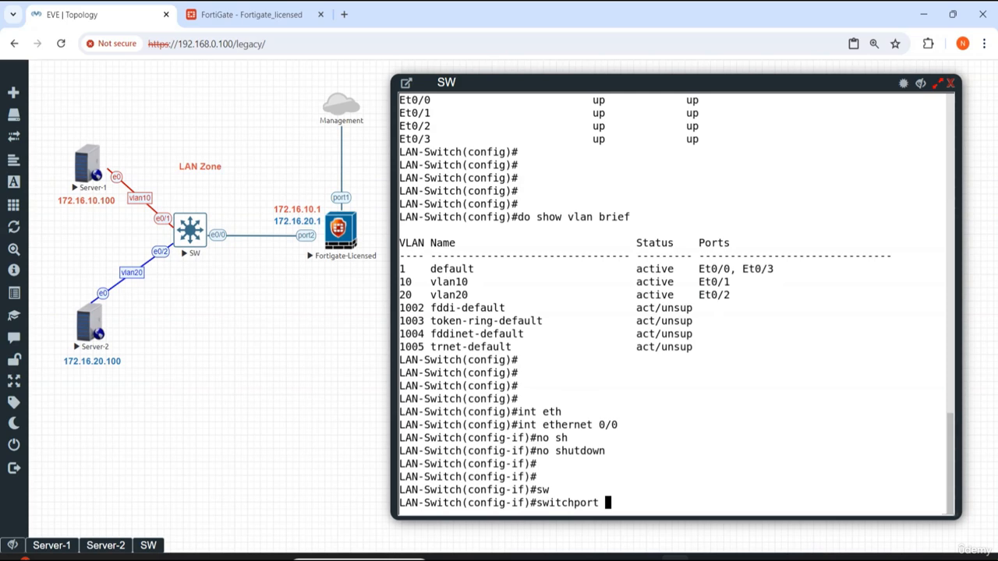
type("tr")
key("Tab")
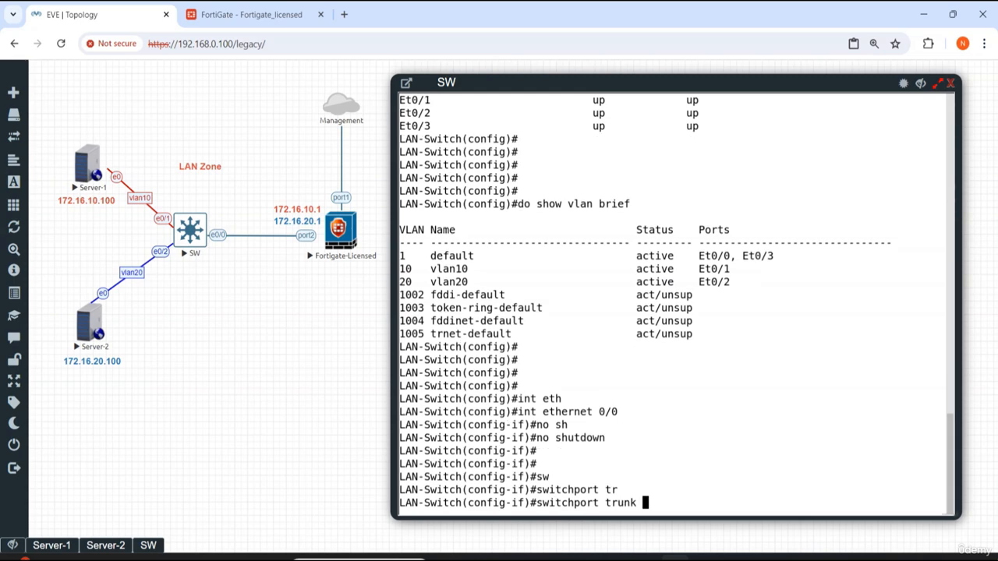
type("e")
key("Tab")
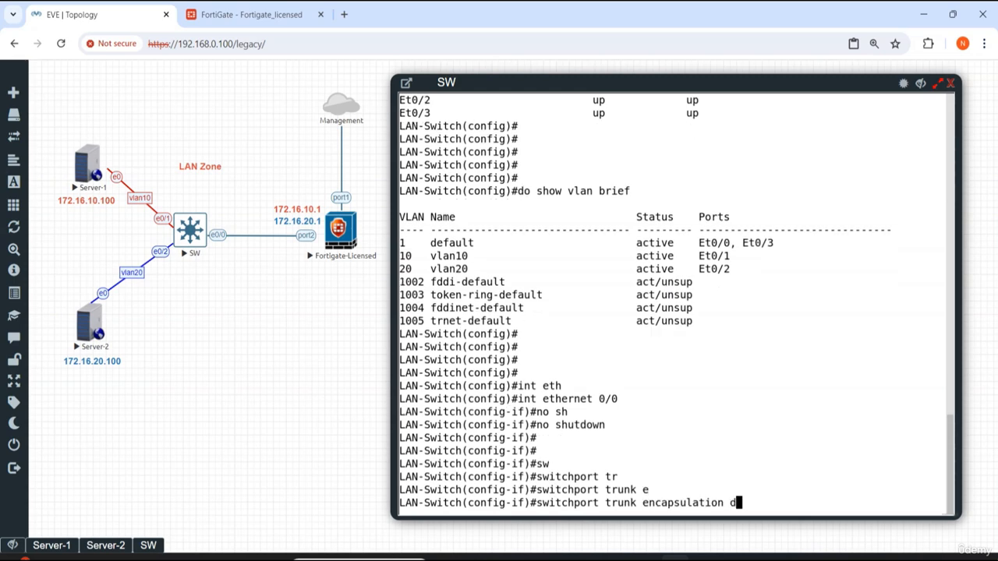
type("d")
key("Tab")
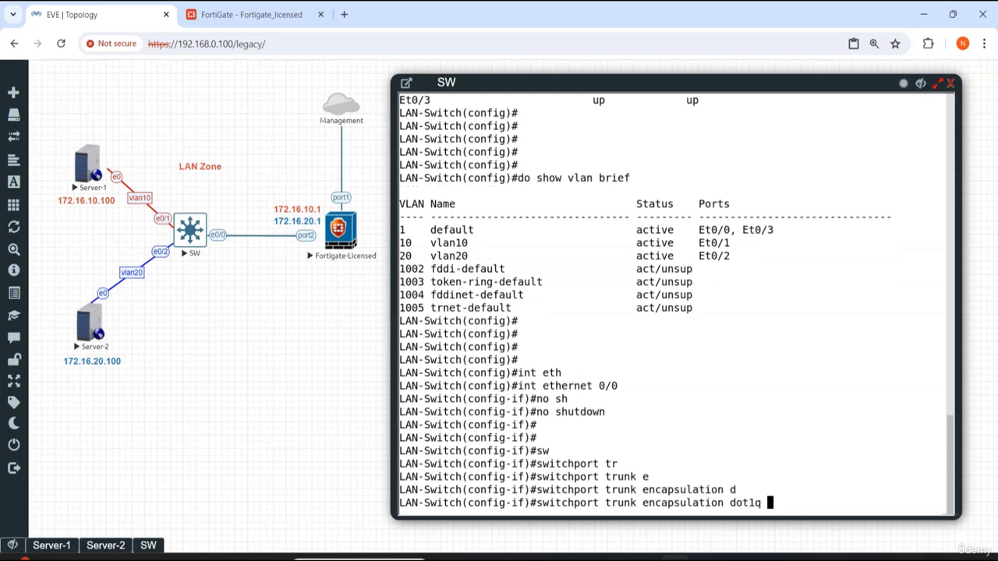
key("Return")
Step: Set interface Ethernet0/0 to switchport mode trunk
type("sw")
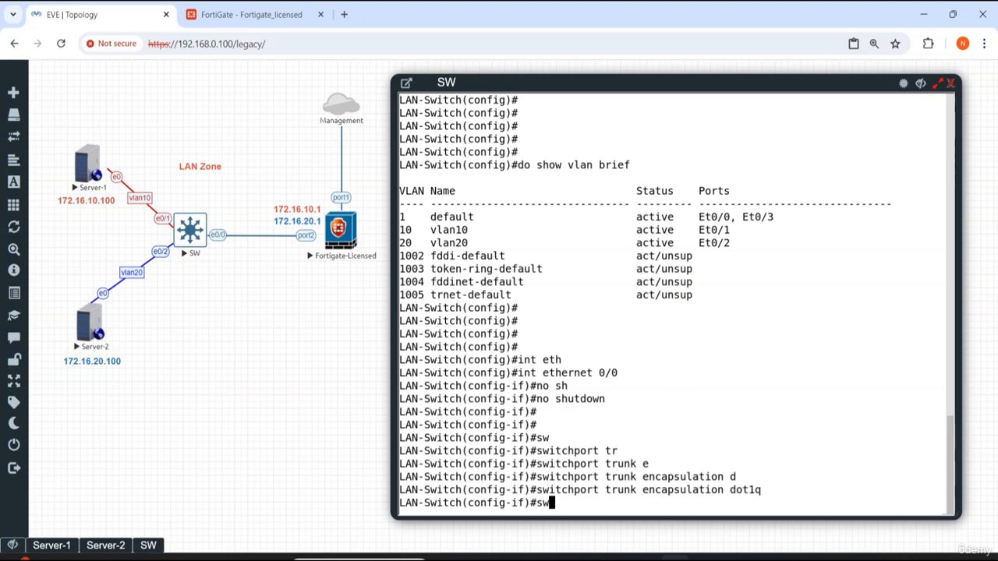
key("Tab")
type("mo")
key("Tab")
type("tr")
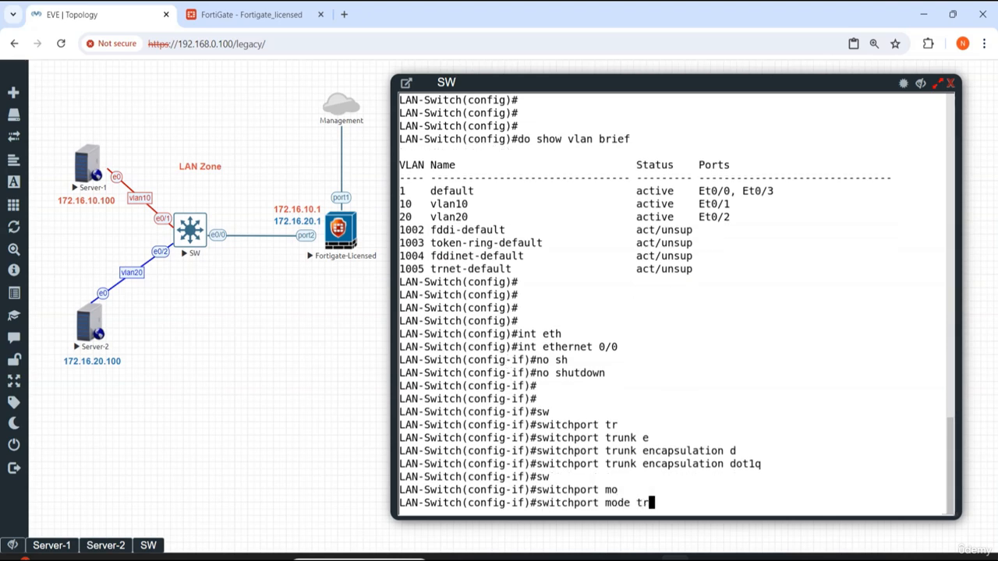
key("Tab")
key("Return")
Step: Allow all VLANs on the Ethernet0/0 trunk
type("sw")
key("Tab")
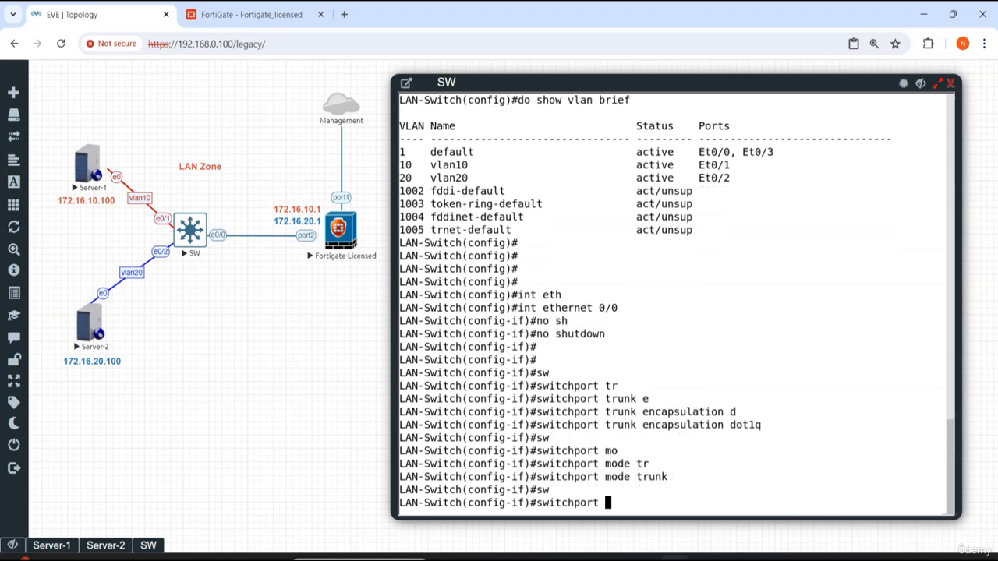
type("tr")
key("Tab")
type("a")
key("Tab")
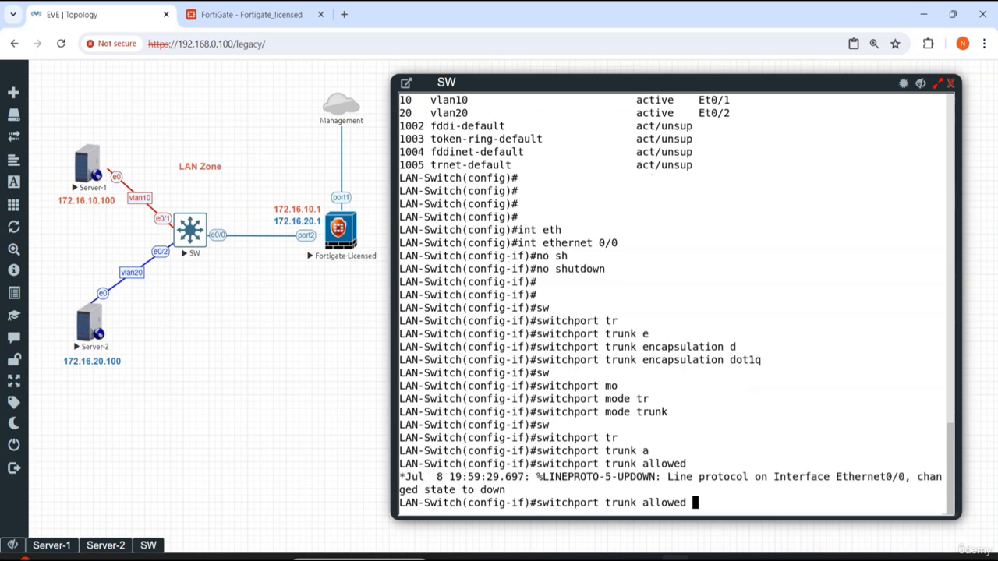
type("v")
key("Tab")
type("a")
key("Tab")
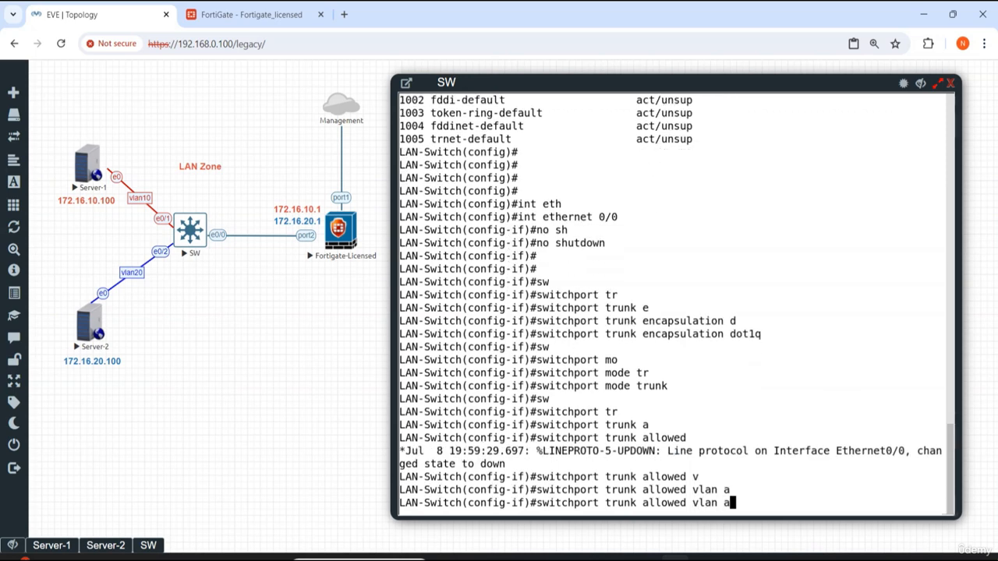
type("ll")
key("Return")
Step: Exit interface and global configuration modes back to privileged EXEC mode
key("Return")
key("Return")
key("Return")
key("Return")
key("Return")
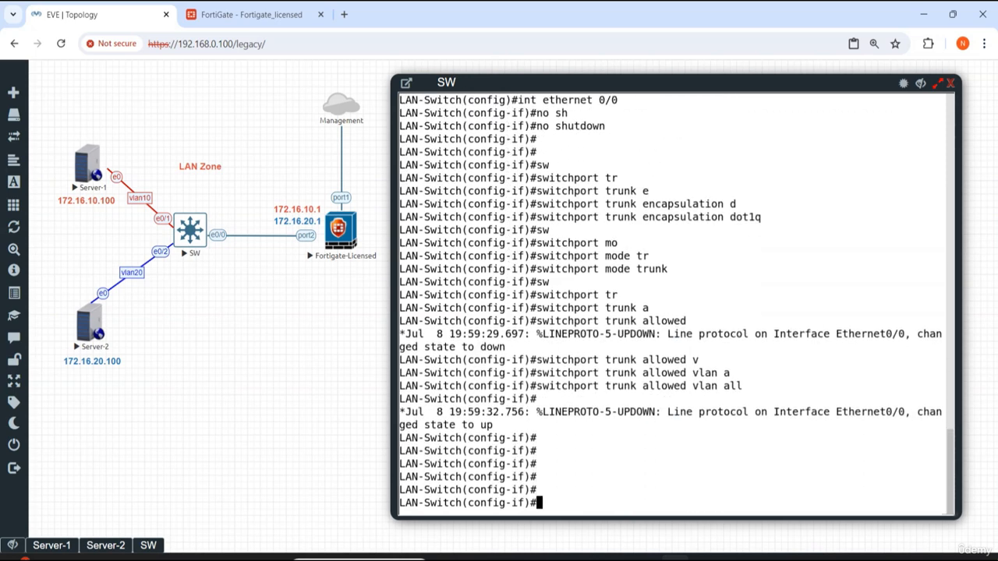
type("exit")
key("Return")
key("Return")
key("Return")
key("Return")
key("Return")
key("Return")
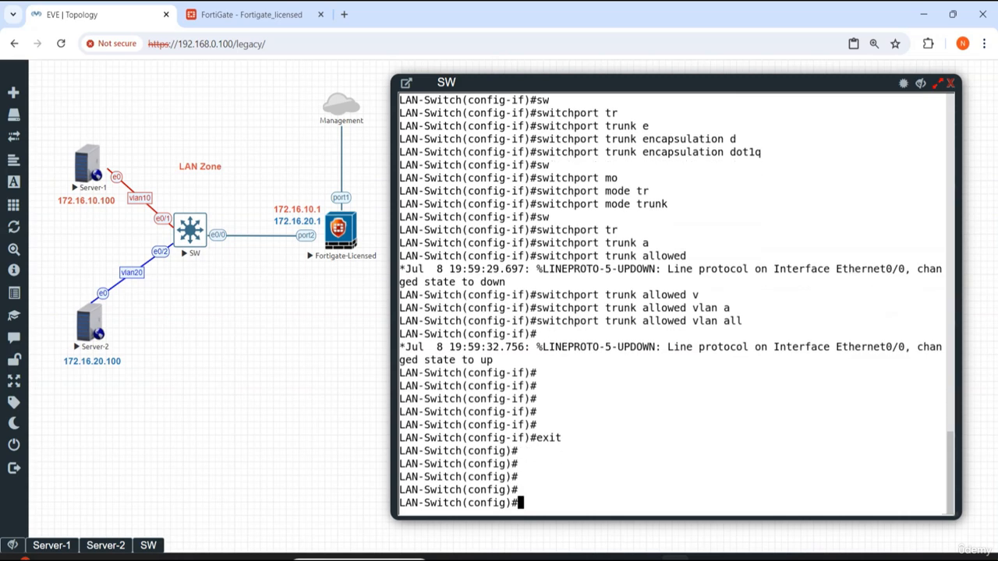
type("exit")
key("Return")
key("Return")
key("Return")
key("Return")
key("Return")
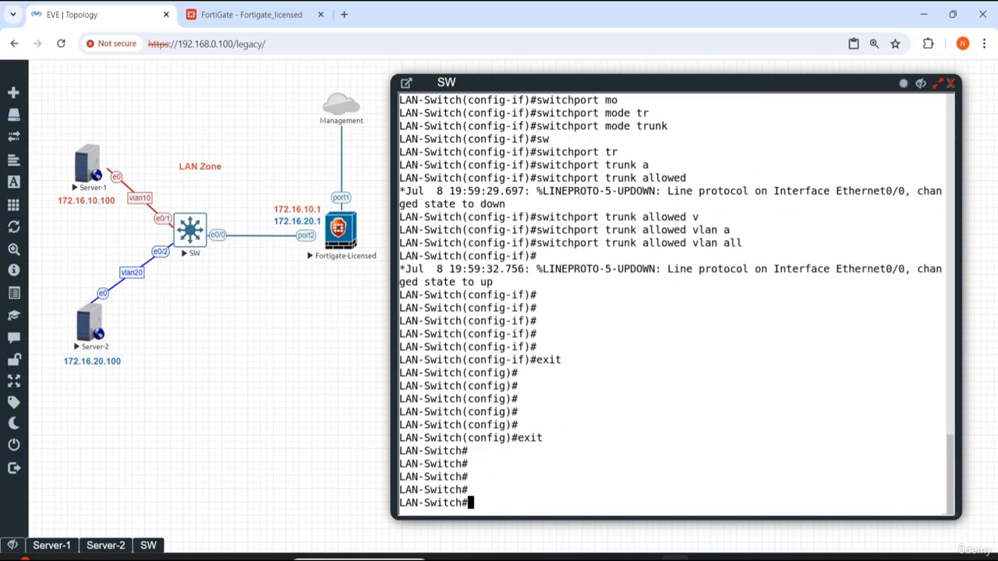
key("Return")
key("Return")
key("Return")
key("Return")
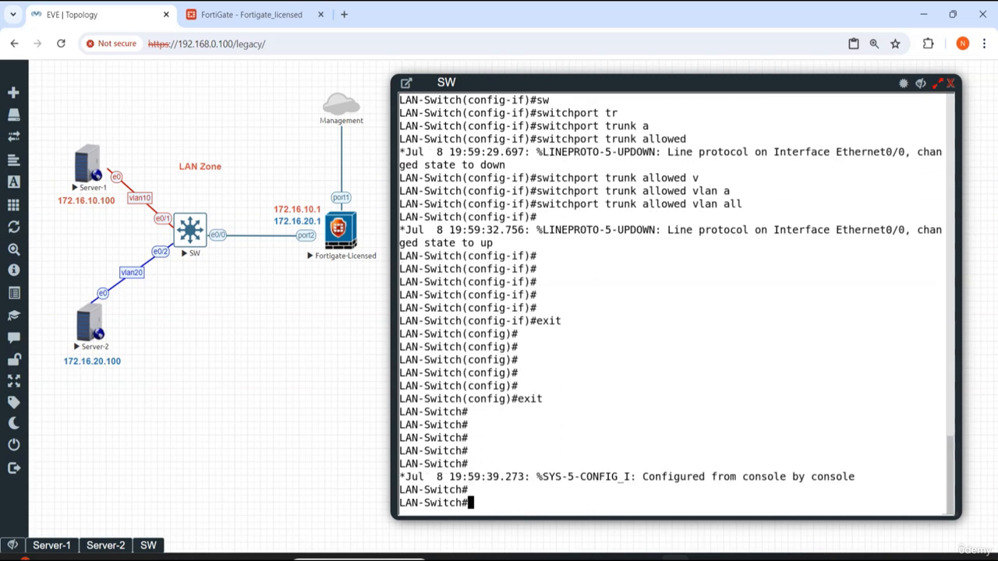
Step: Run show running-config and page through the switch configuration to review hostname and interface settings
type("show ru")
type("n")
key("Tab")
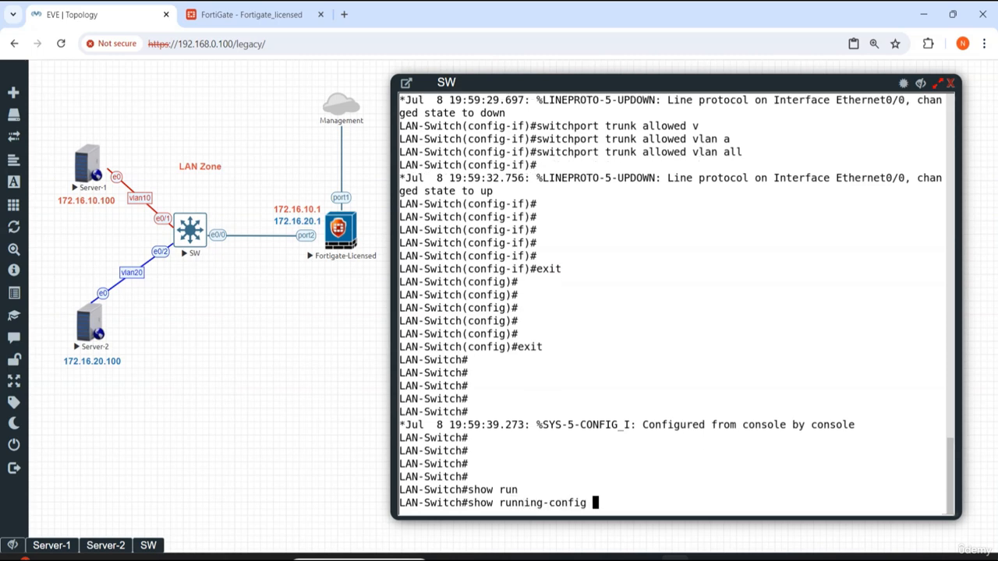
key("Return")
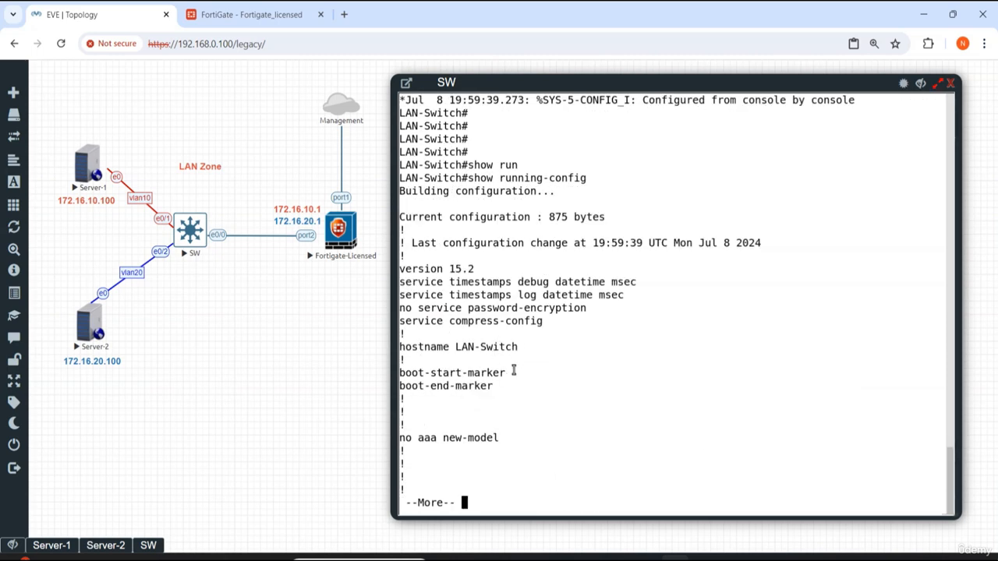
left_click_drag(520, 347, 456, 347)
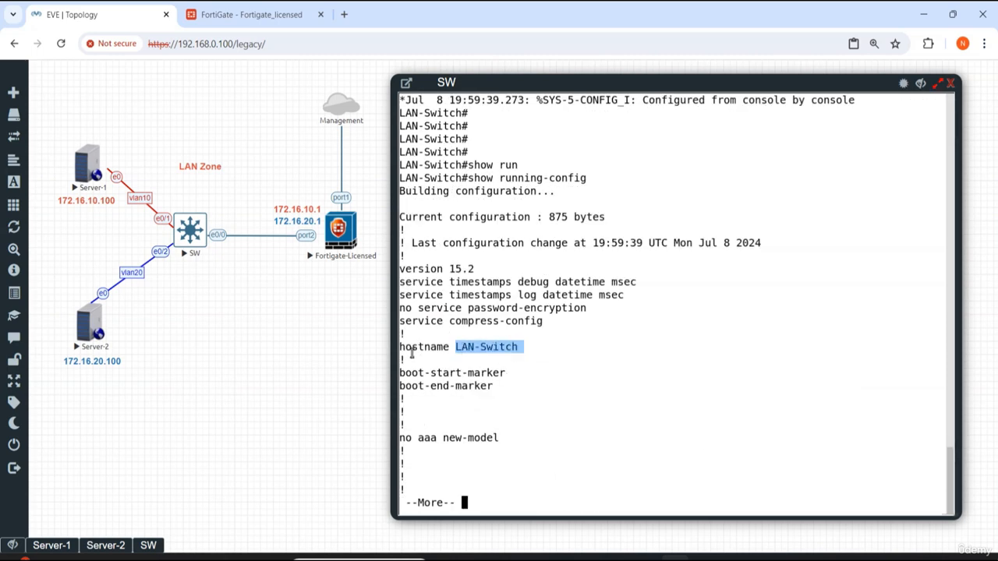
key("space")
key("space")
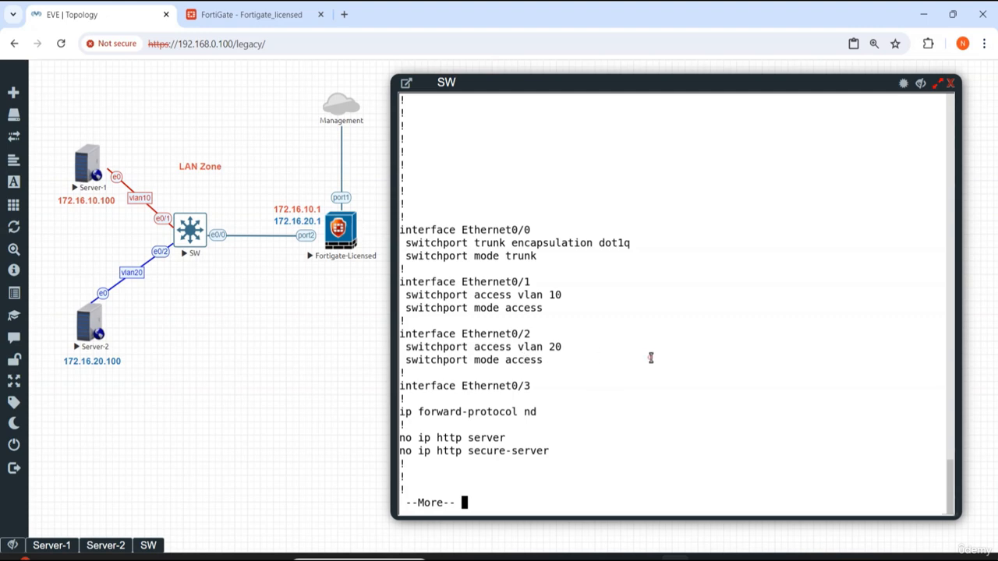
key("space")
key("Return")
key("Return")
key("Return")
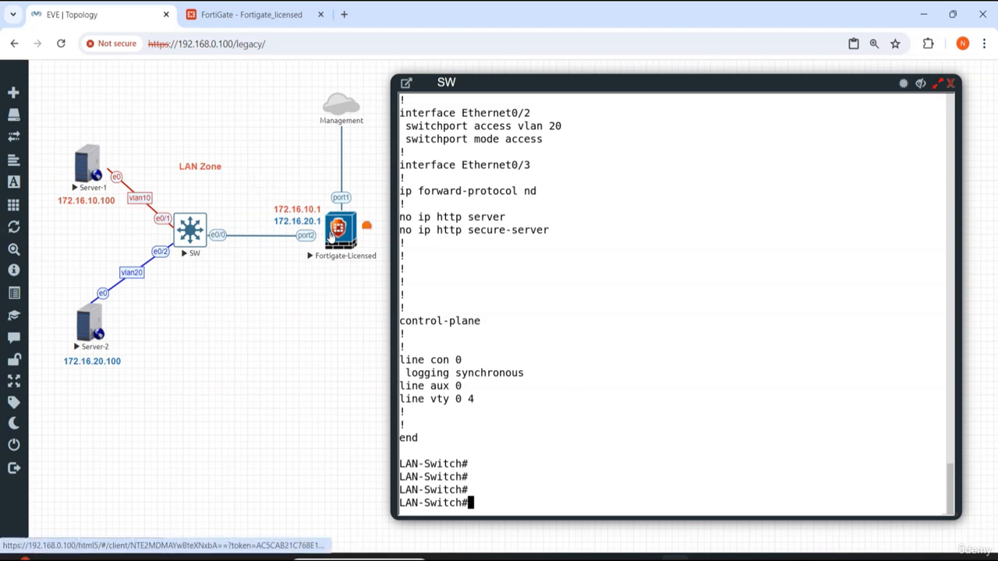
Step: Close the SW console window and zoom in on the lab topology
left_click(921, 83)
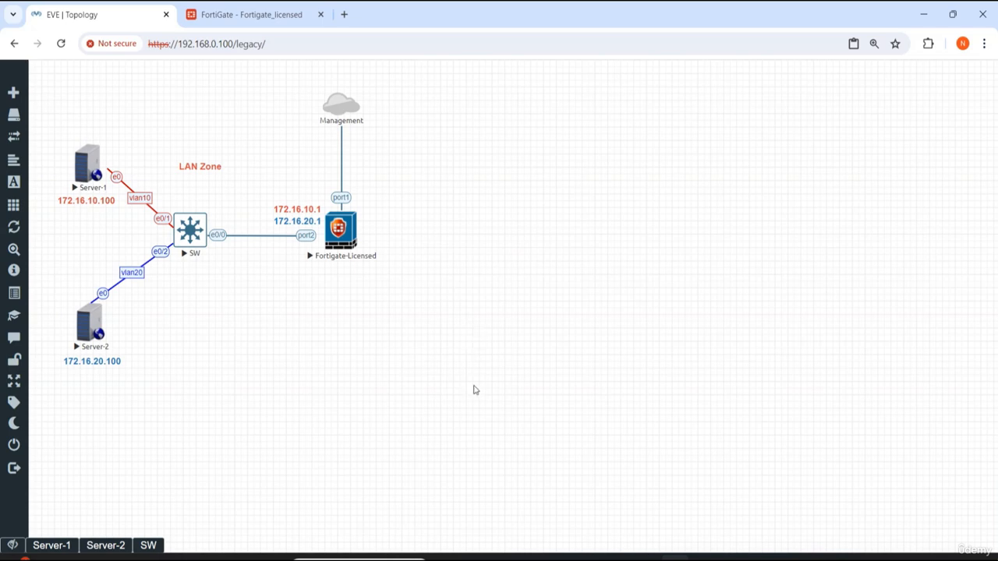
left_click_drag(473, 389, 69, 112)
key("ctrl+plus")
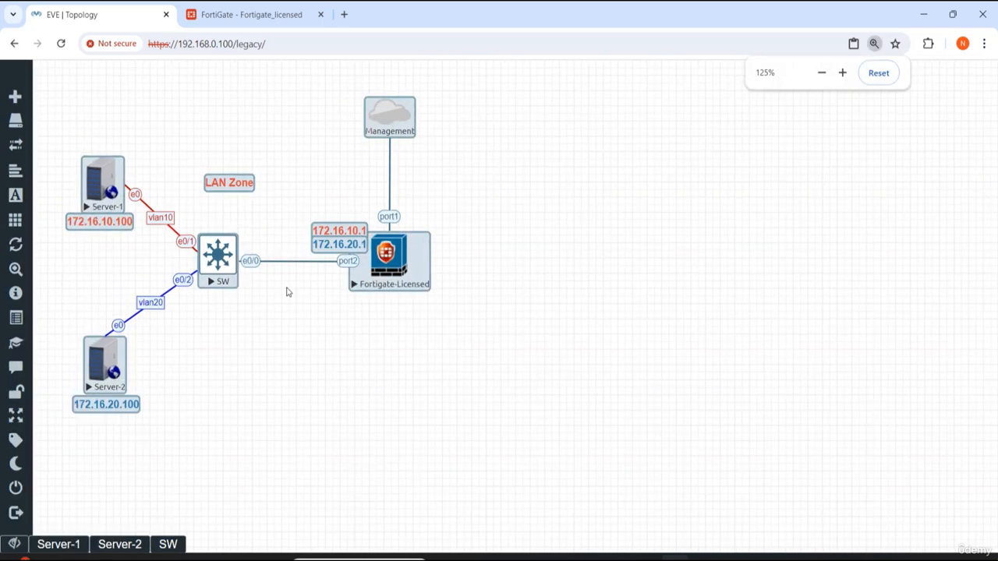
key("ctrl+plus")
left_click(709, 336)
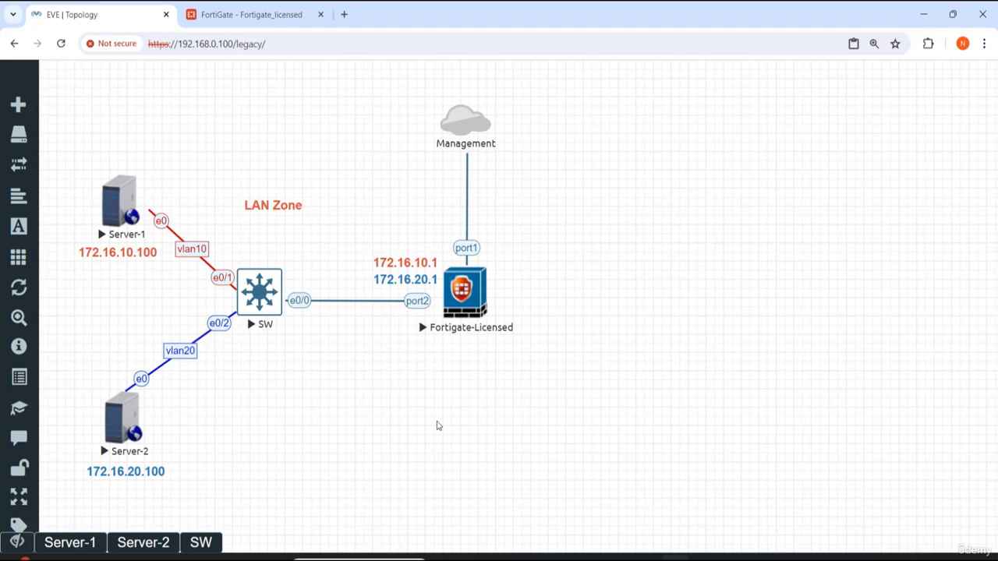
Step: Switch to the FortiGate web interface and open the Network Interfaces list
left_click(230, 17)
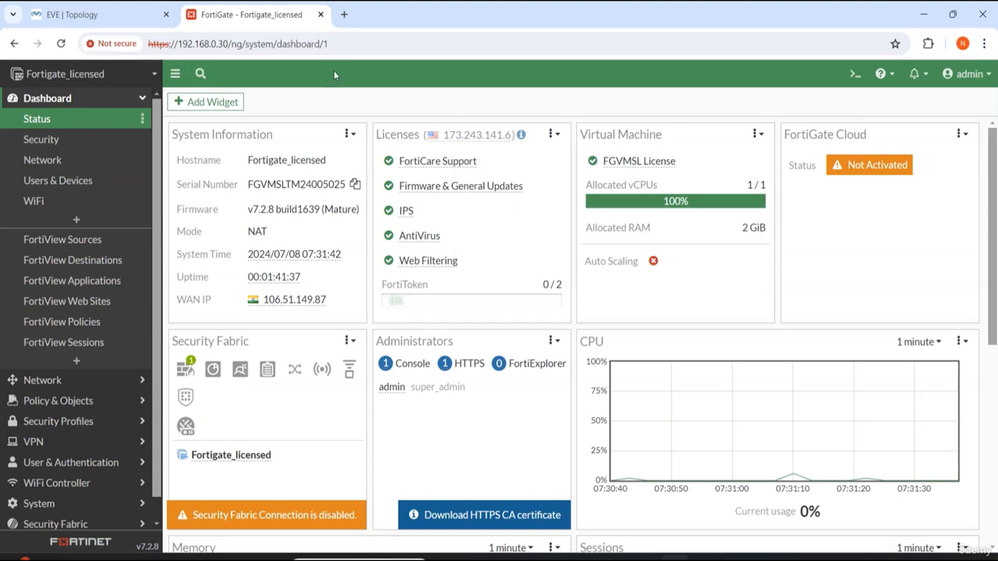
left_click(93, 17)
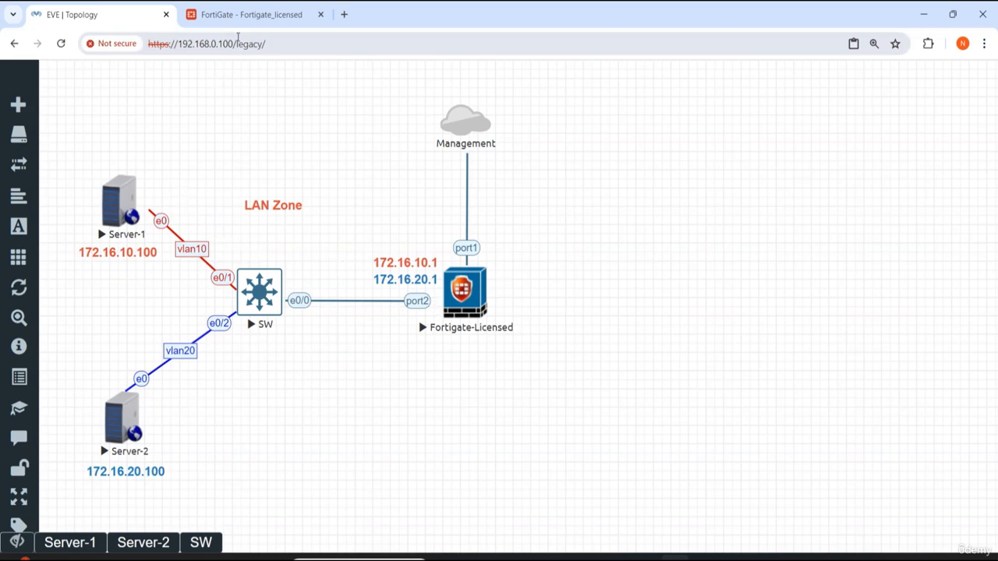
left_click(246, 16)
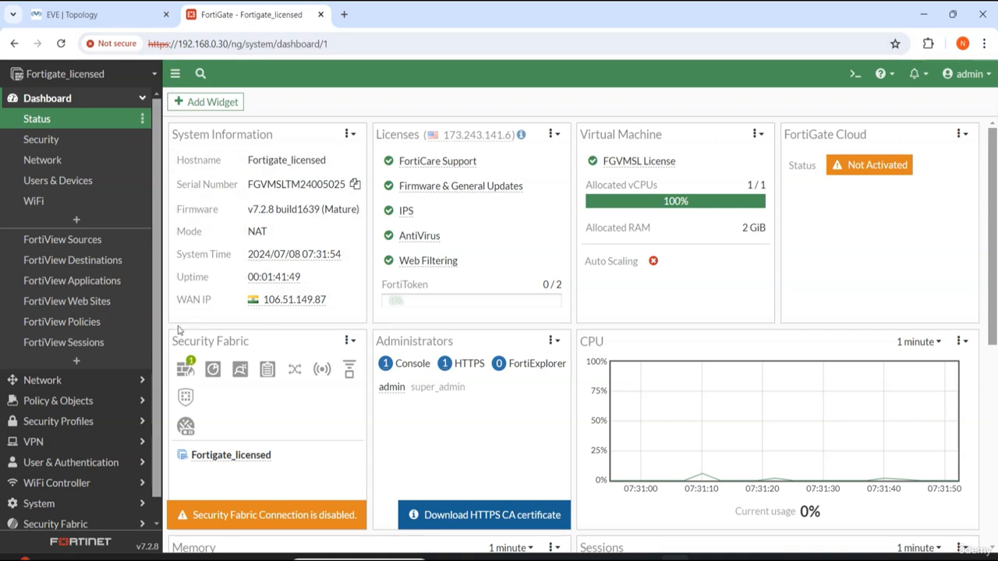
left_click(69, 382)
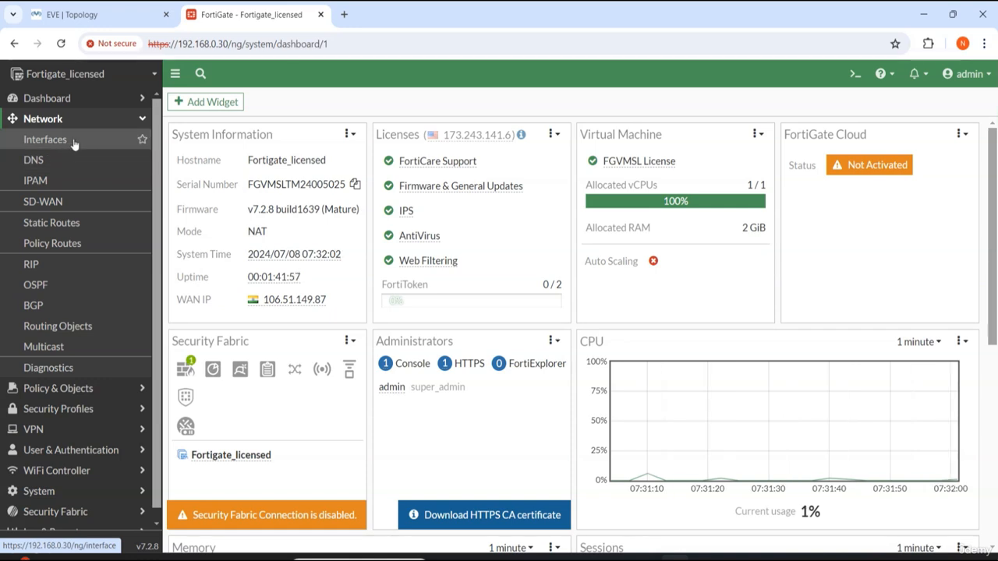
left_click(32, 140)
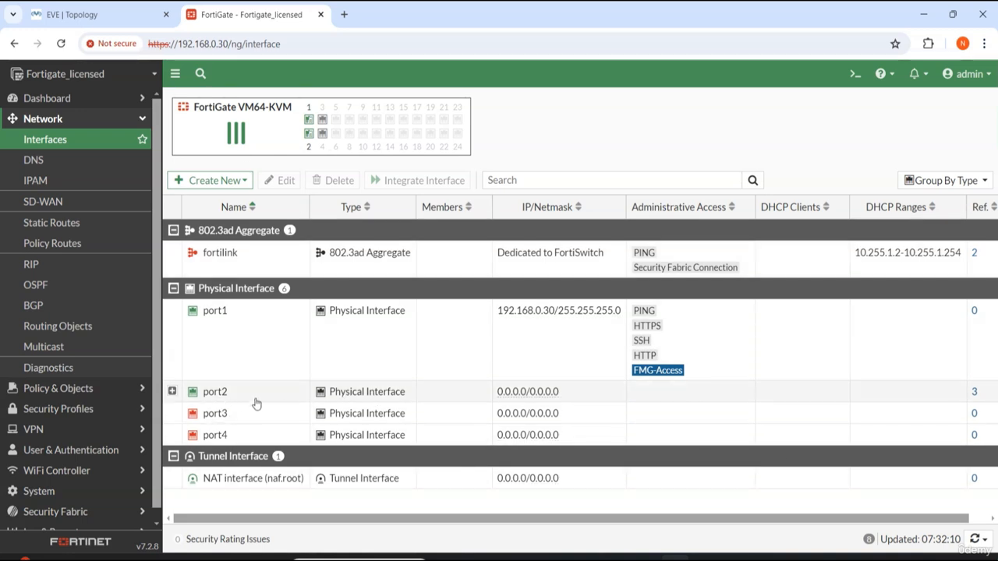
Step: Open port2 for editing and set its alias to LAN
left_click(219, 396)
double_click(218, 394)
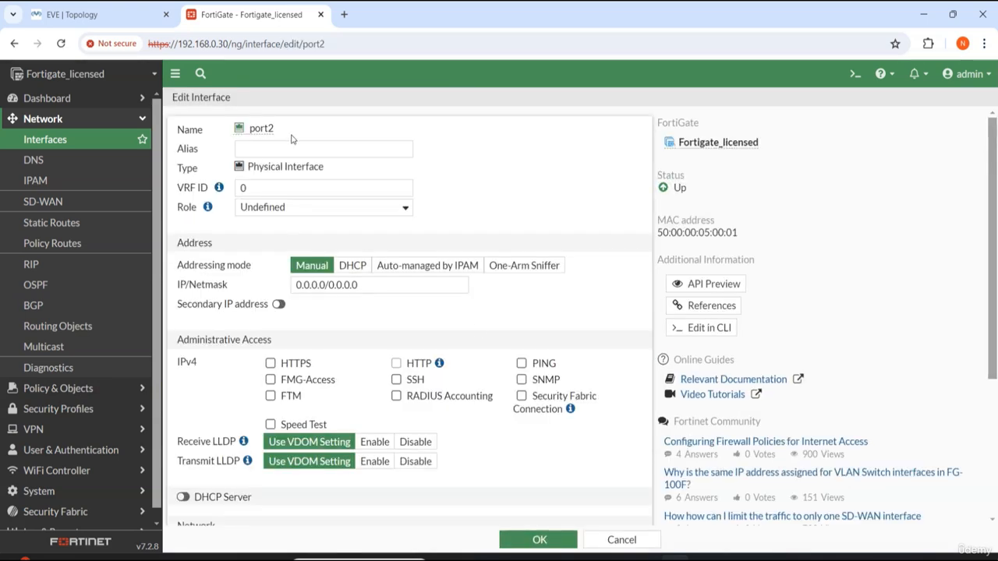
left_click(271, 150)
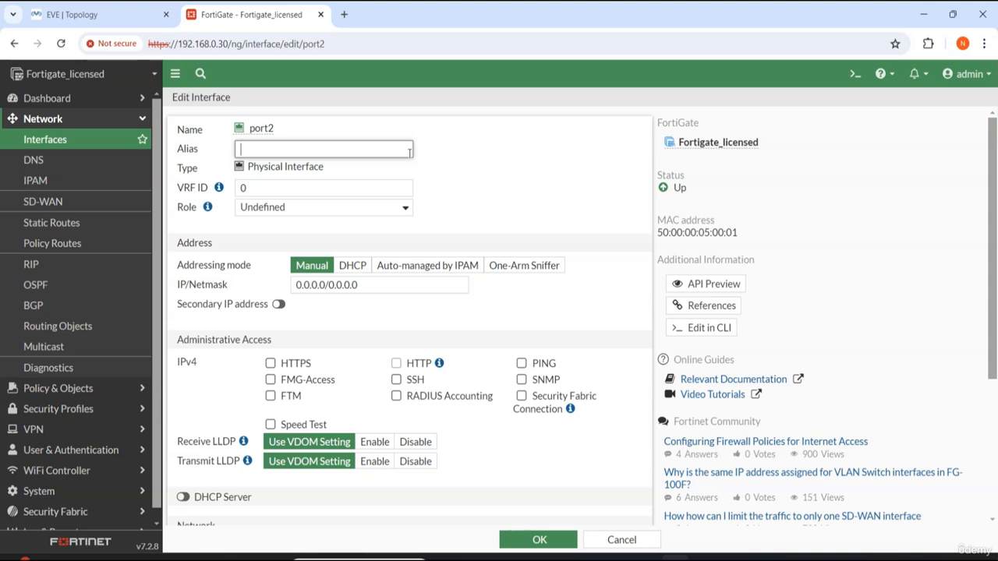
type("LAN")
Step: Set port2's role to LAN after glancing at the lab topology
left_click(94, 14)
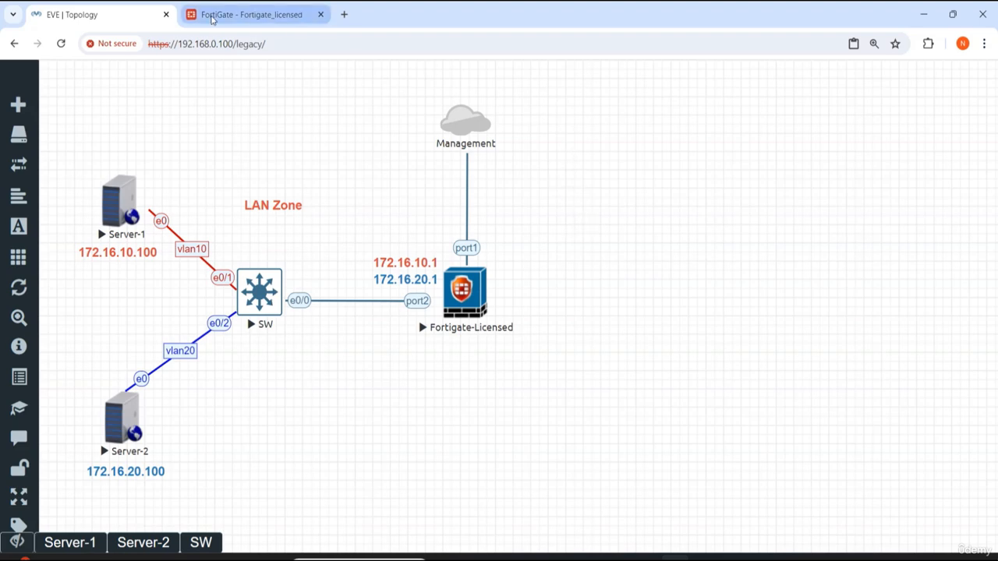
left_click(212, 16)
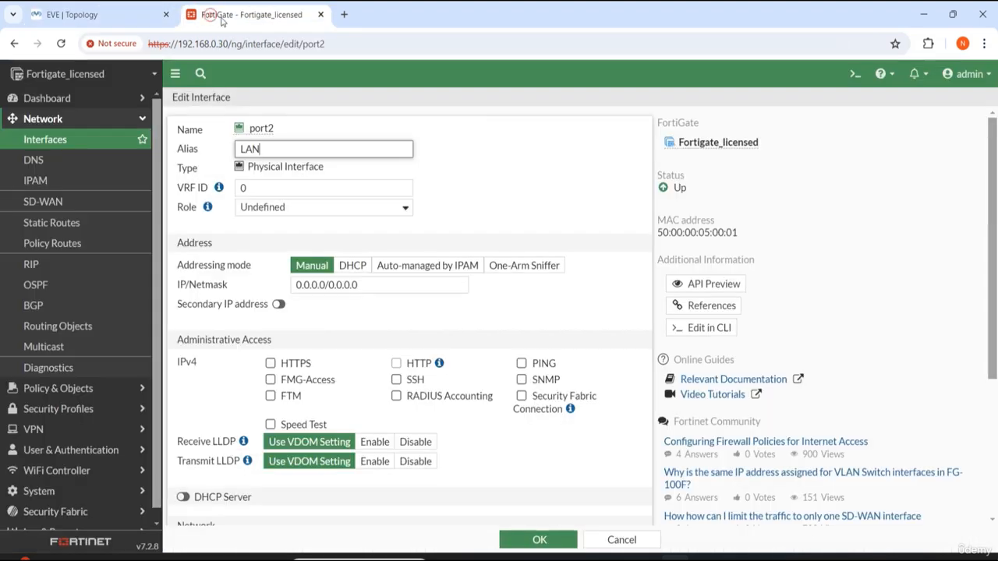
left_click(501, 159)
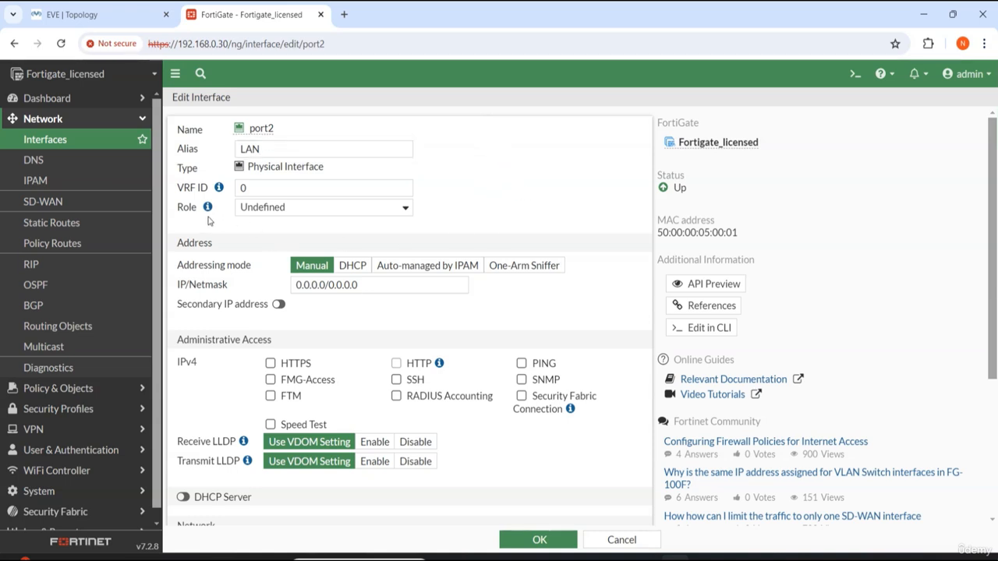
left_click_drag(177, 208, 201, 215)
left_click(290, 209)
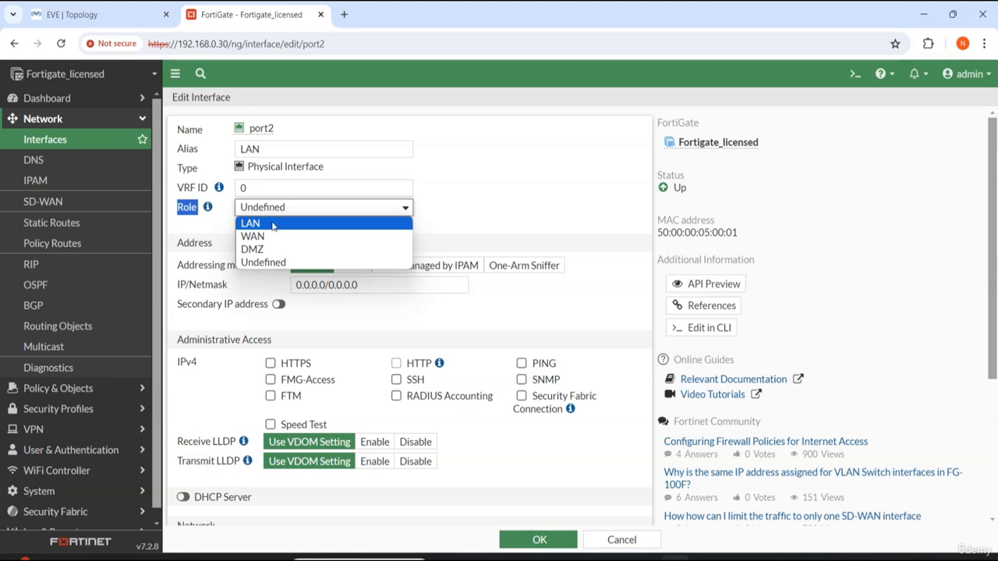
left_click(258, 225)
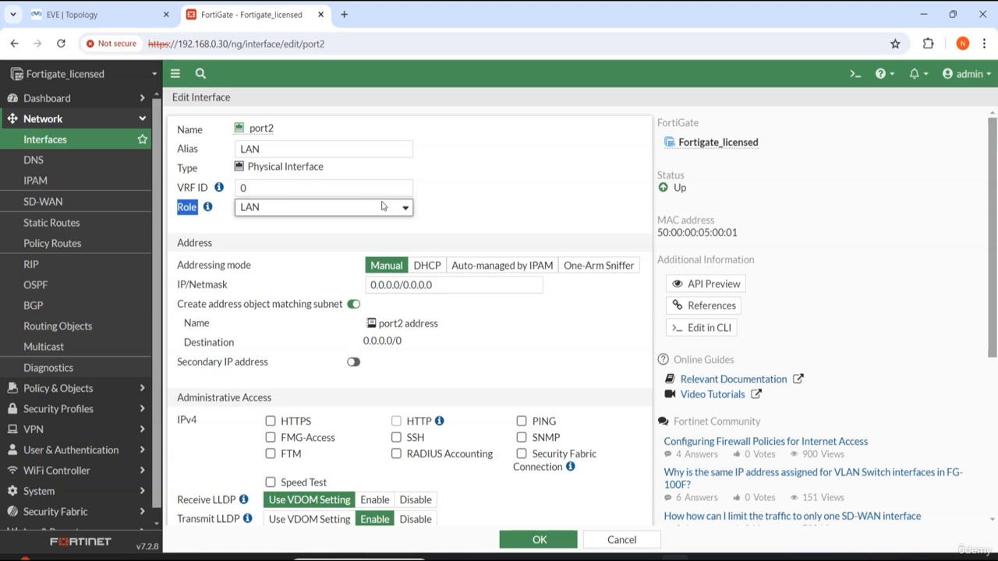
Step: Enable HTTPS, HTTP and PING administrative access on port2 and save the interface
left_click_drag(462, 286, 323, 291)
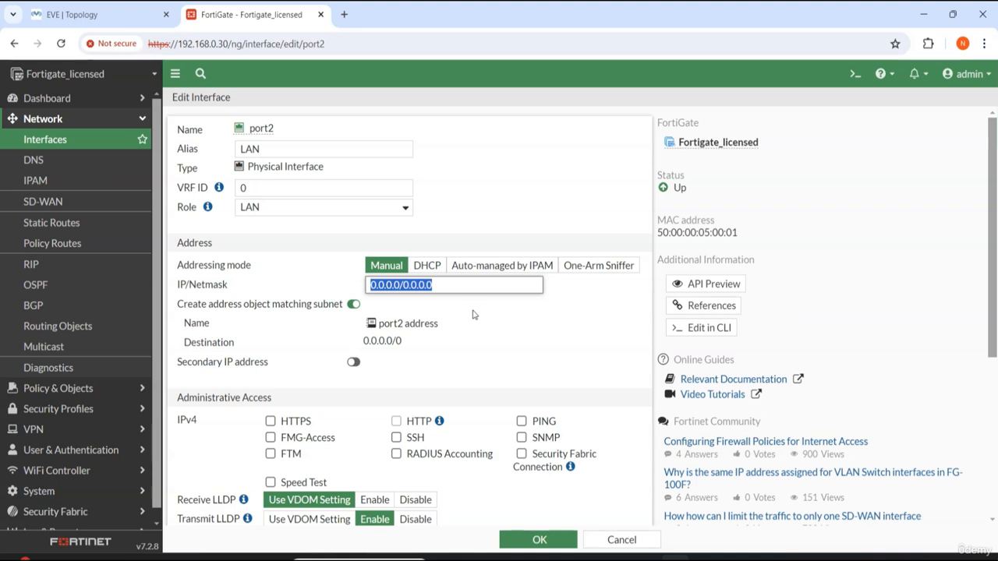
left_click(398, 285)
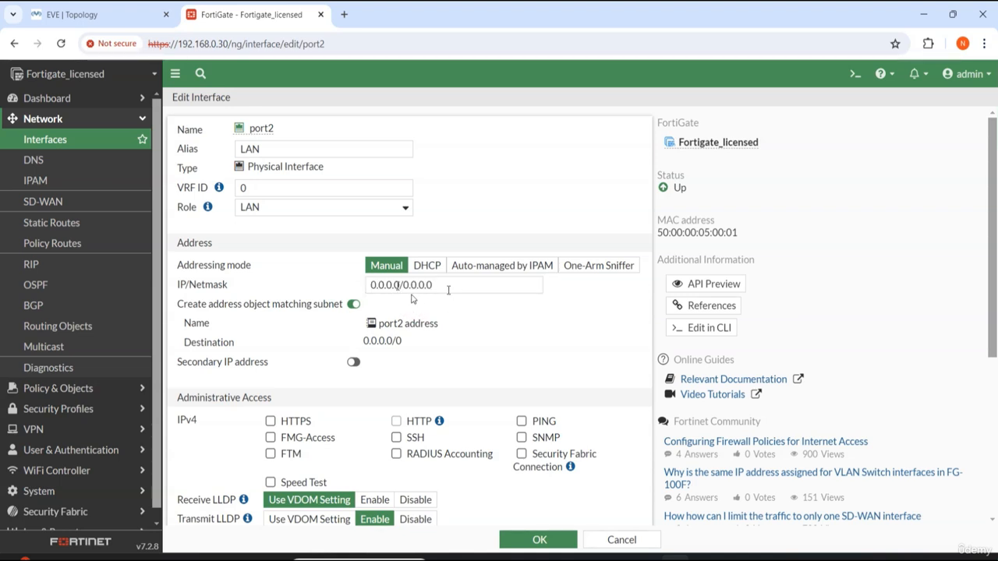
scroll(537, 367, "down", 2)
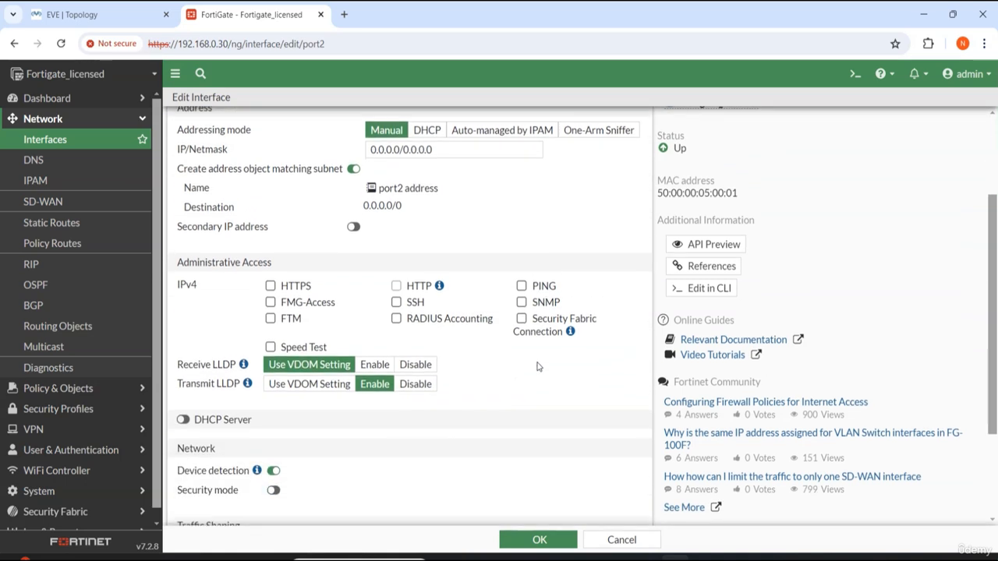
left_click(272, 286)
left_click(536, 286)
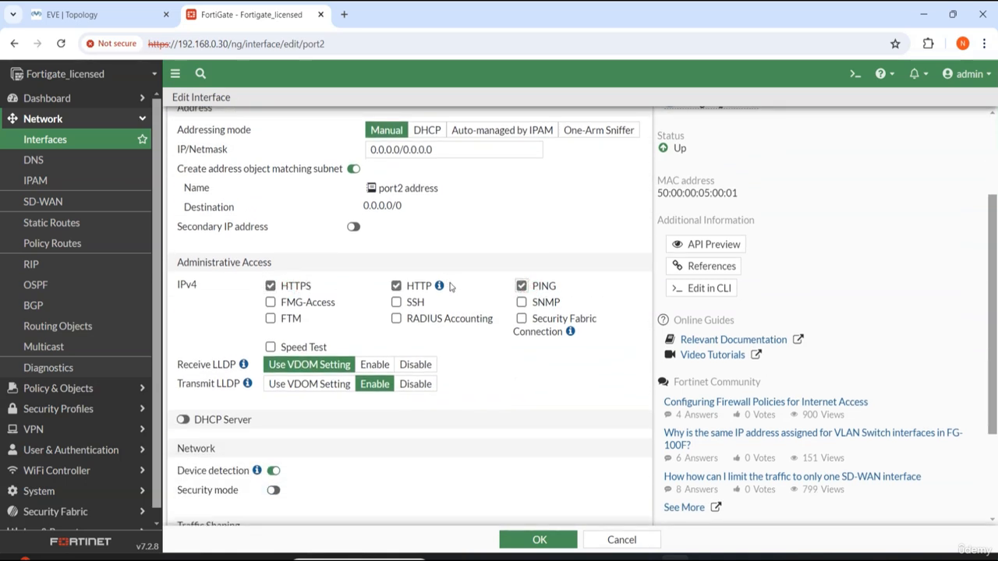
scroll(499, 372, "down", 2)
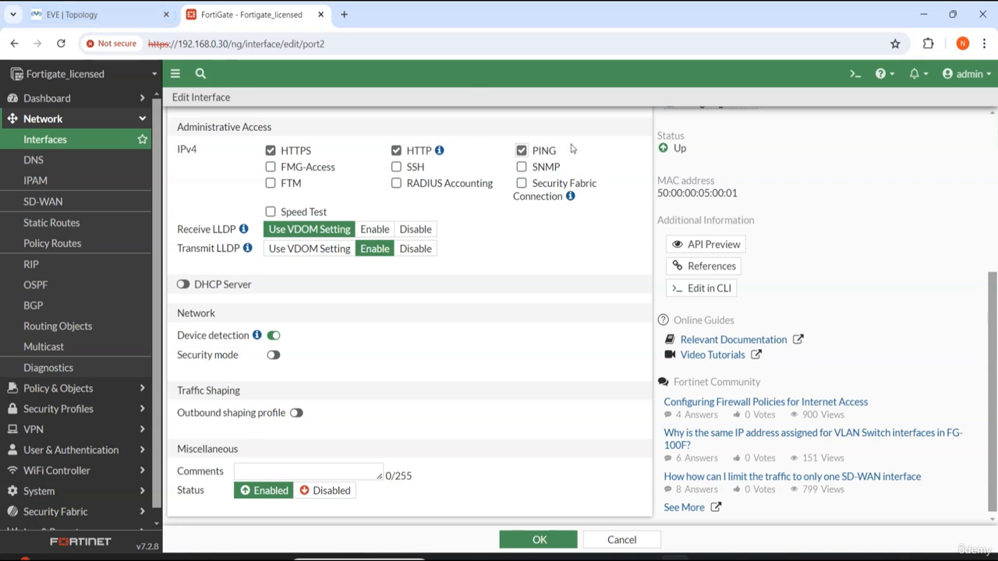
left_click(89, 11)
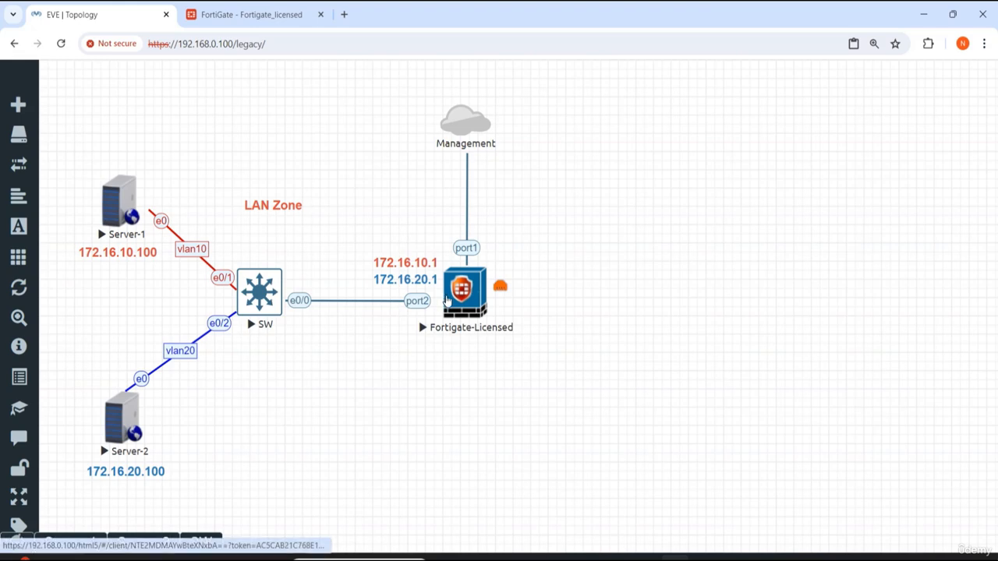
left_click(235, 17)
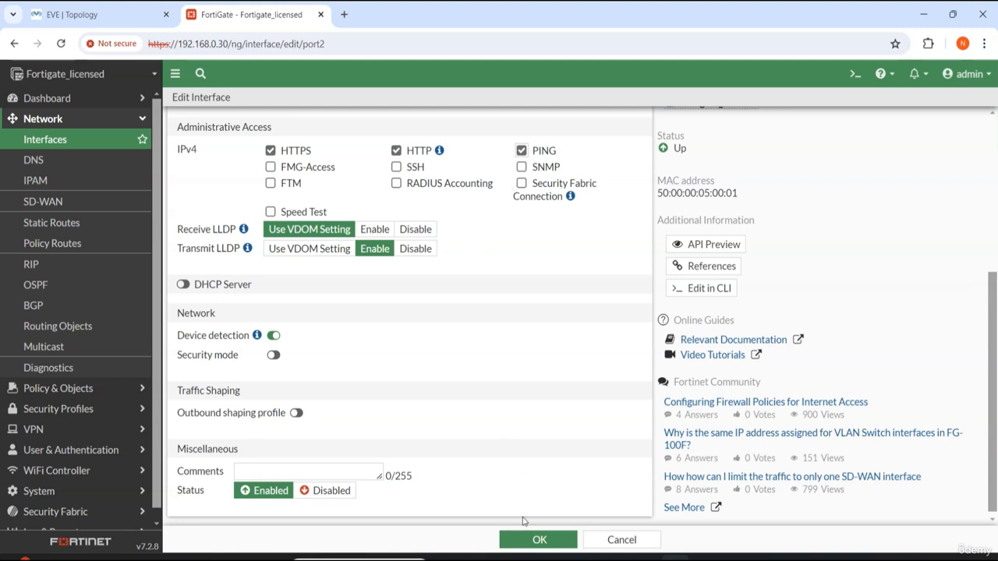
left_click(537, 540)
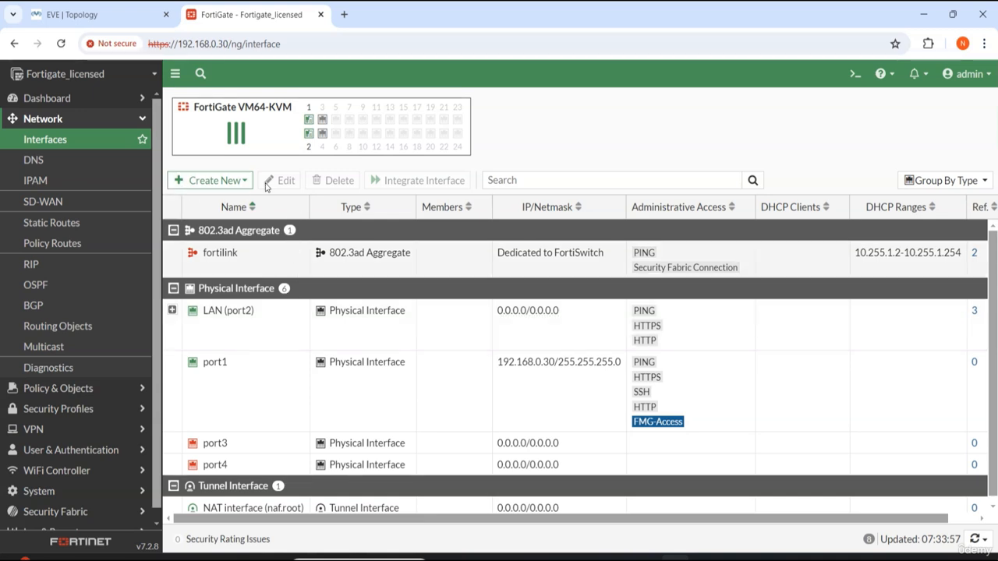
Step: Start a new 802.1Q VLAN interface named vlan-10 with alias vlan10
left_click(205, 182)
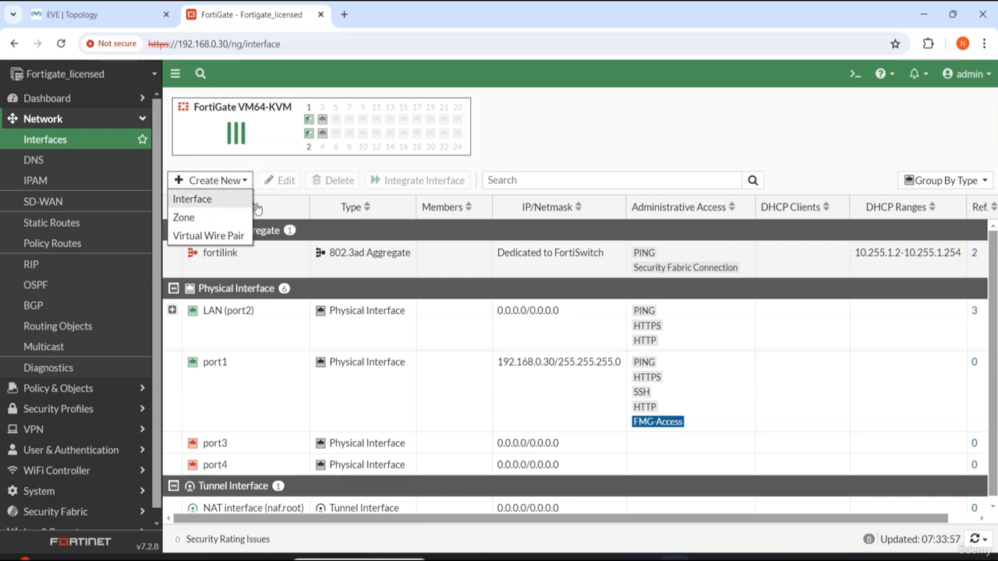
left_click(216, 202)
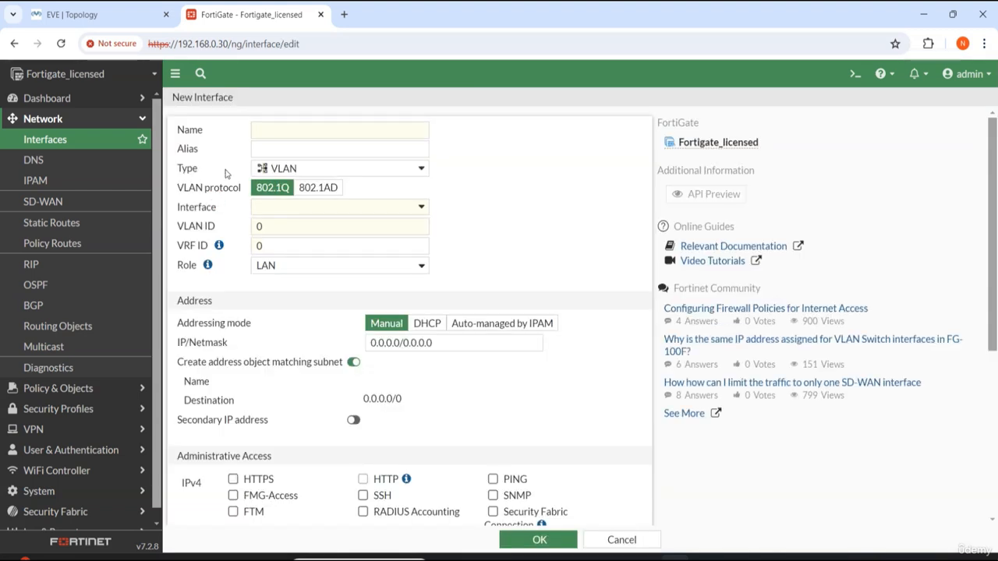
left_click(289, 129)
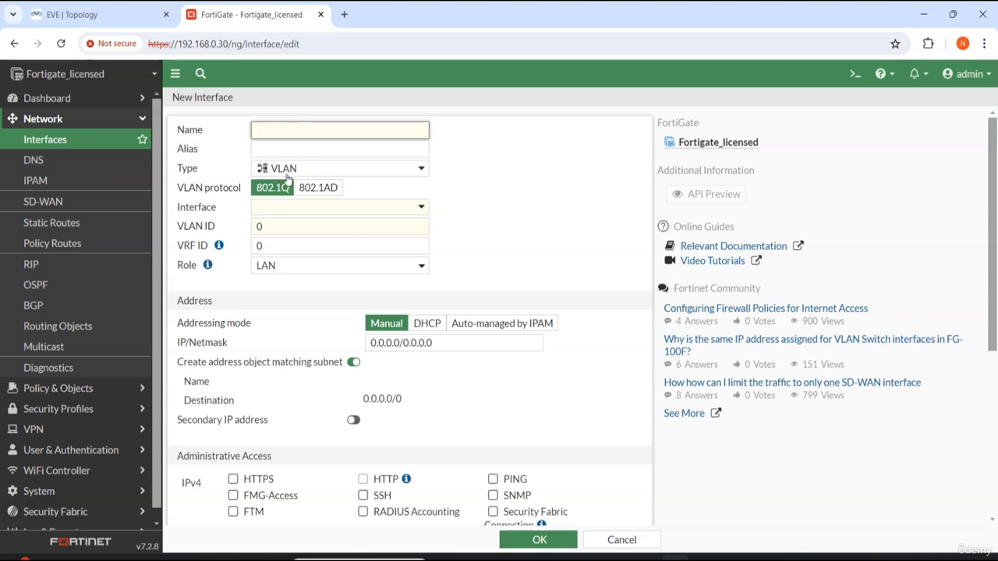
left_click(313, 171)
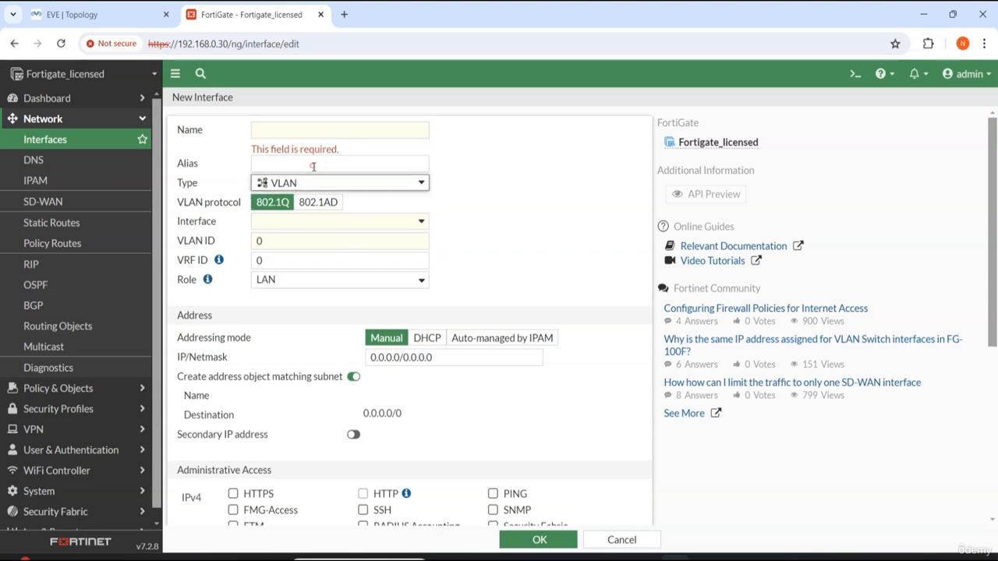
left_click(334, 183)
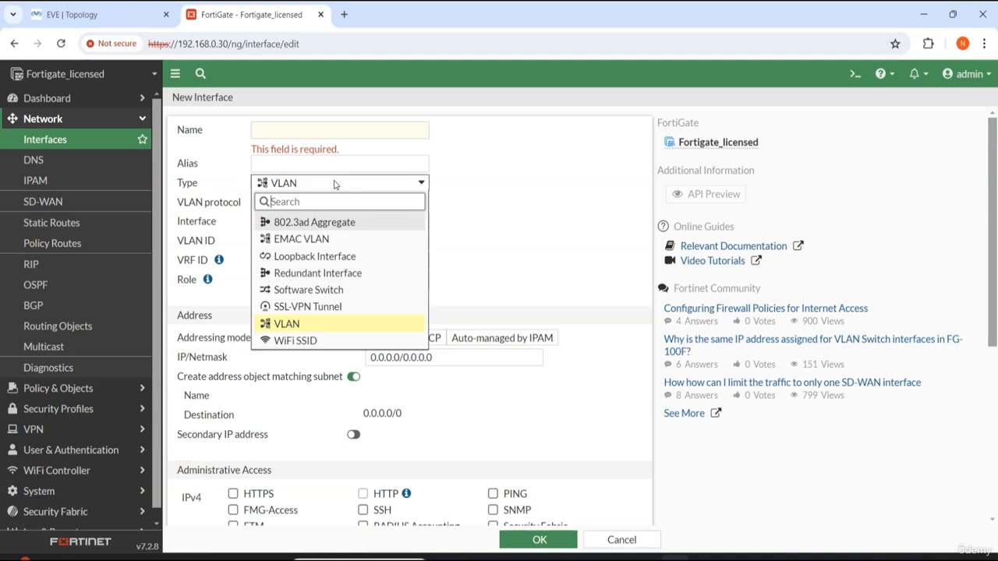
left_click(303, 325)
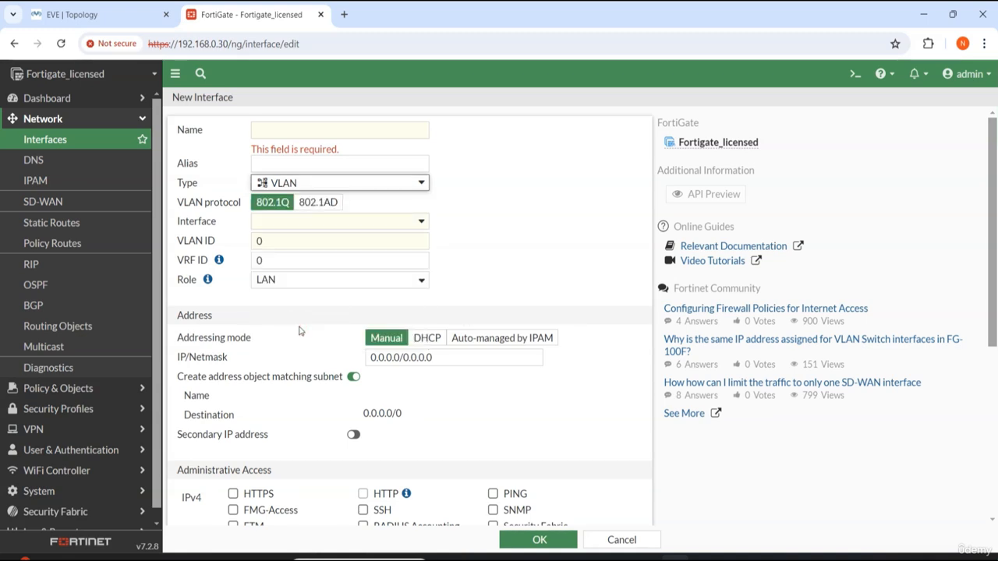
left_click(336, 131)
type("vlan")
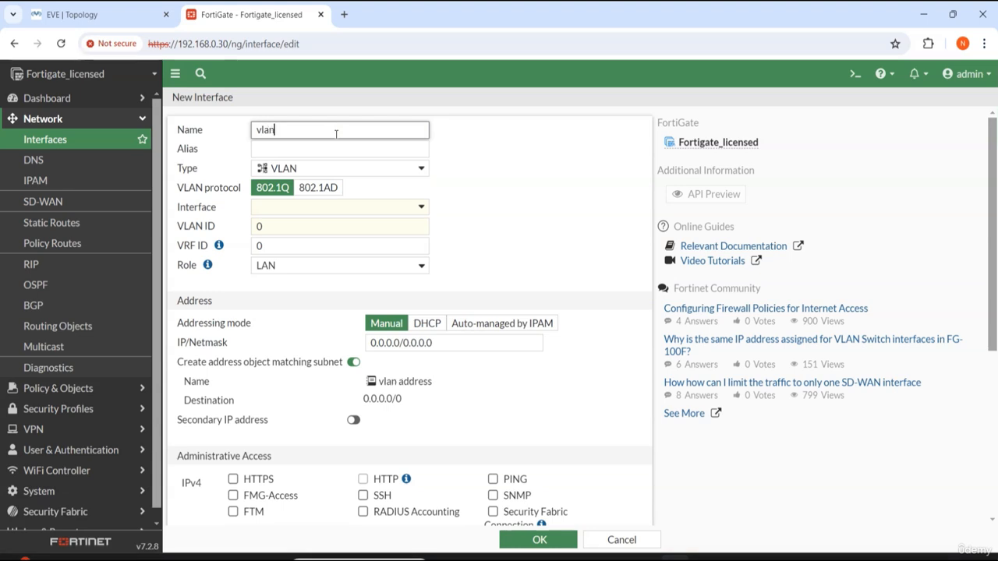
type("-10")
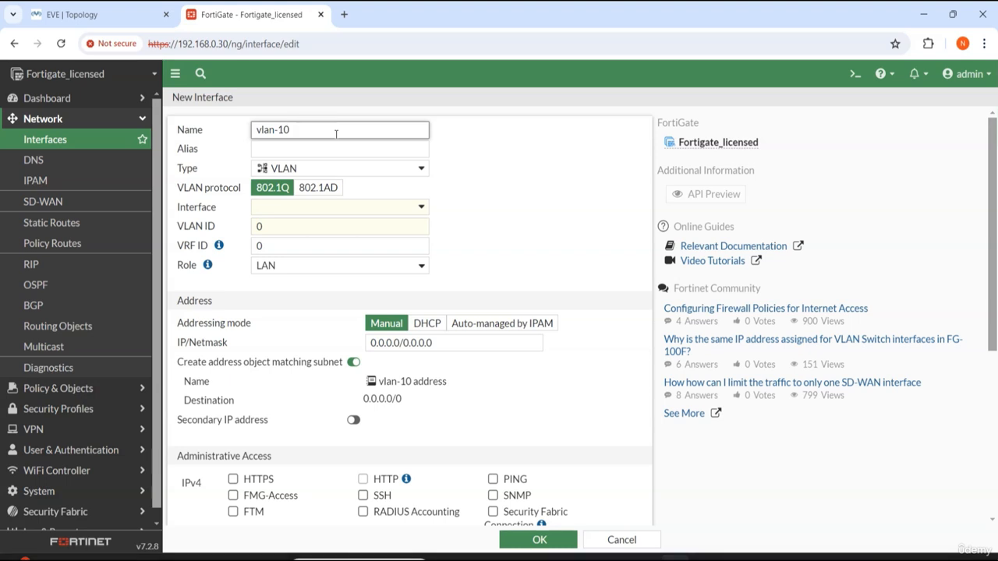
left_click(301, 150)
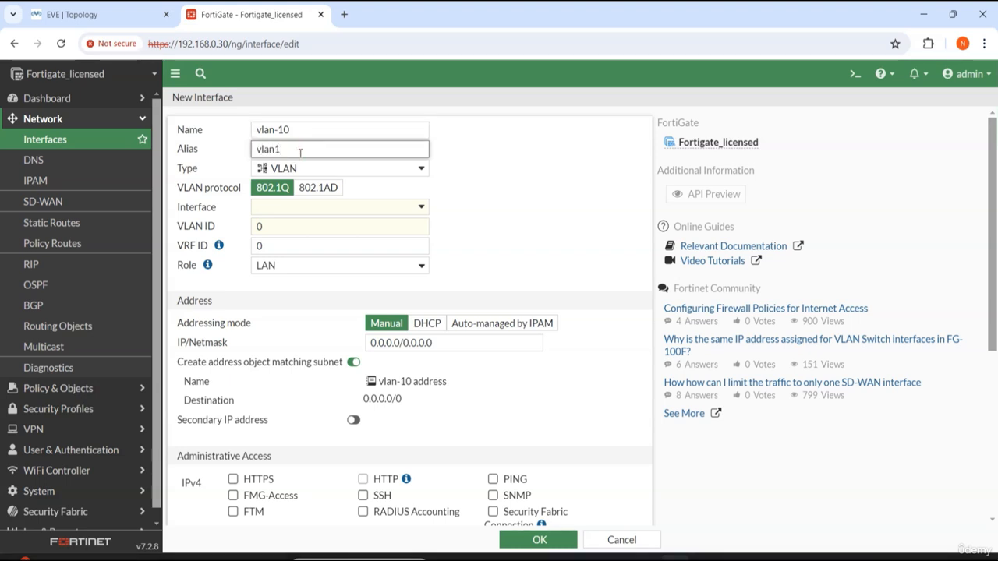
left_click(512, 185)
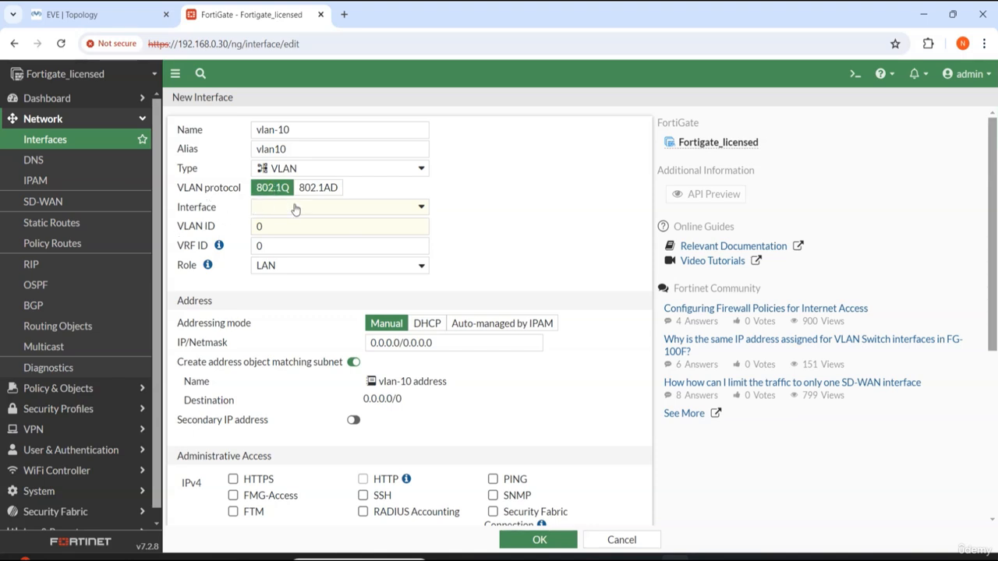
left_click_drag(295, 133, 209, 134)
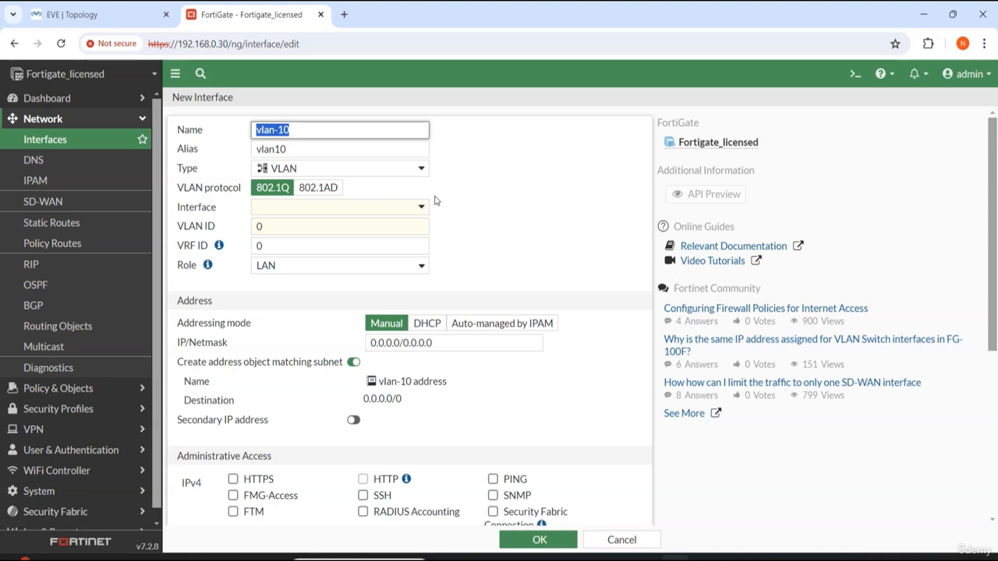
Step: Try to attach the new VLAN to LAN (port2) with VLAN ID 10, leaving the form unsaved
left_click(399, 207)
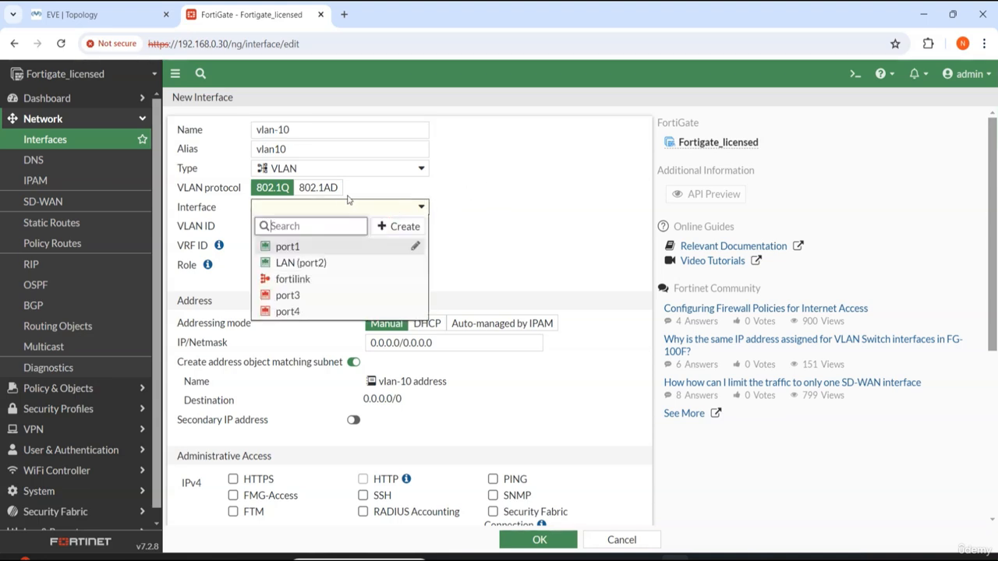
mouse_move(312, 267)
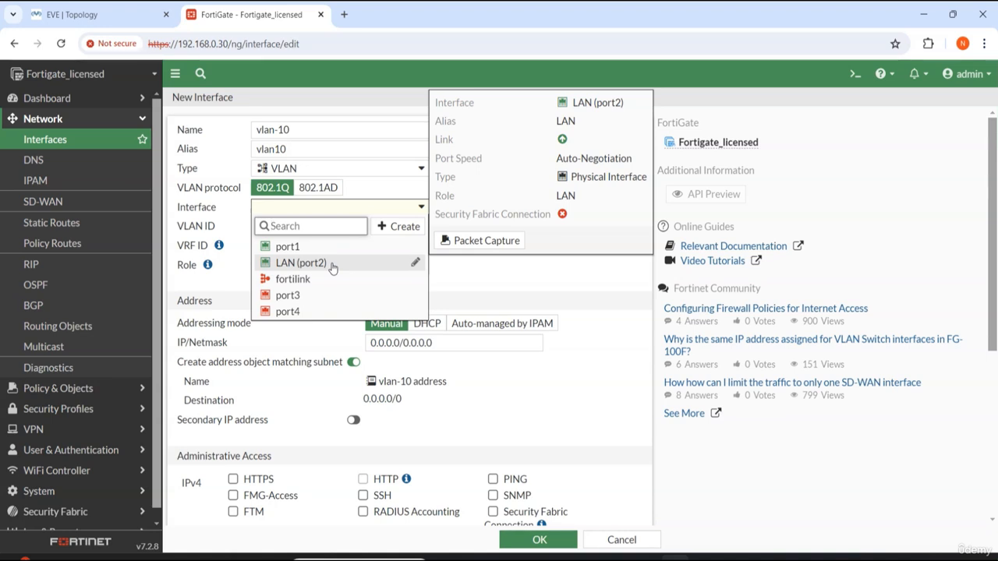
left_click(331, 266)
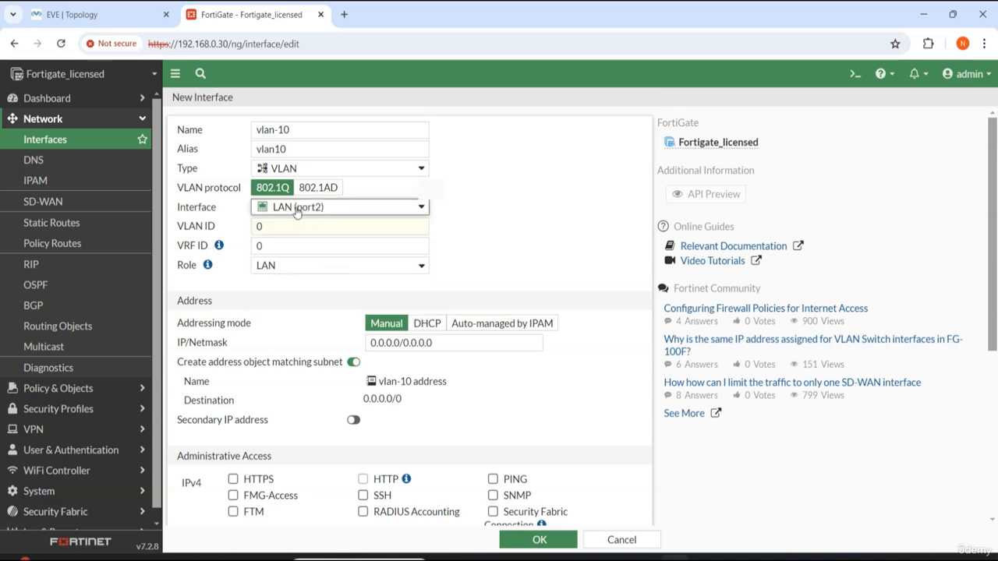
left_click_drag(287, 225, 254, 232)
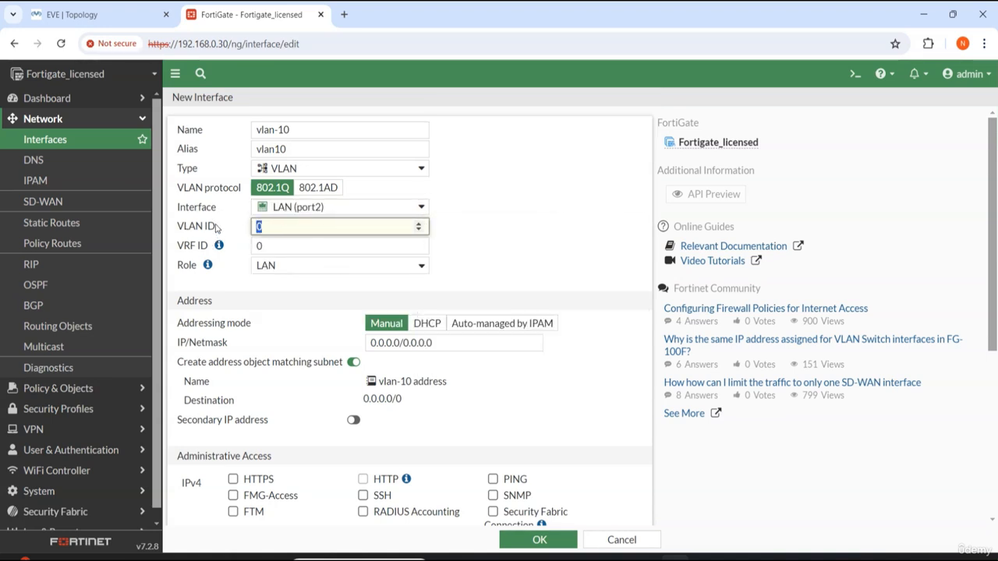
mouse_move(377, 215)
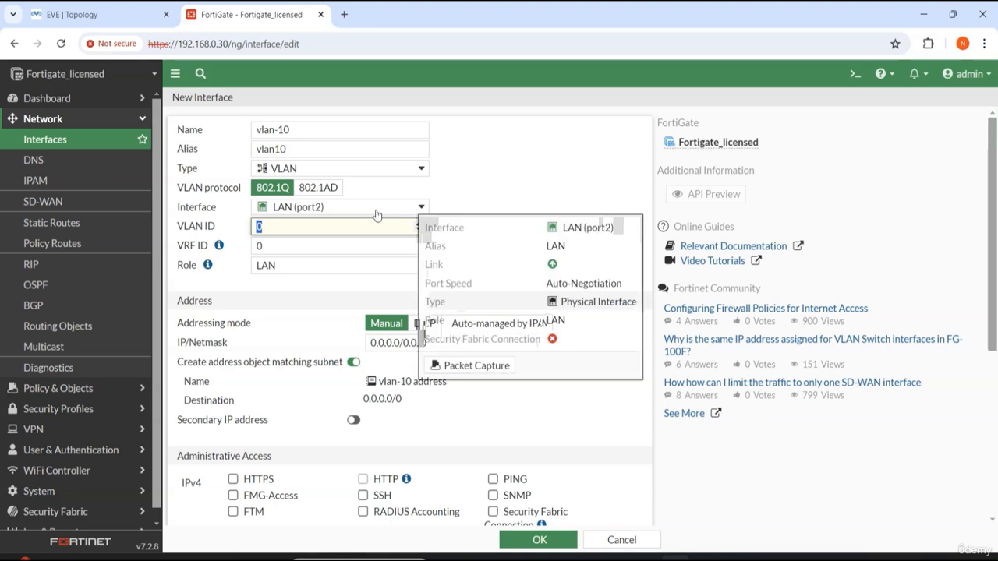
type("10")
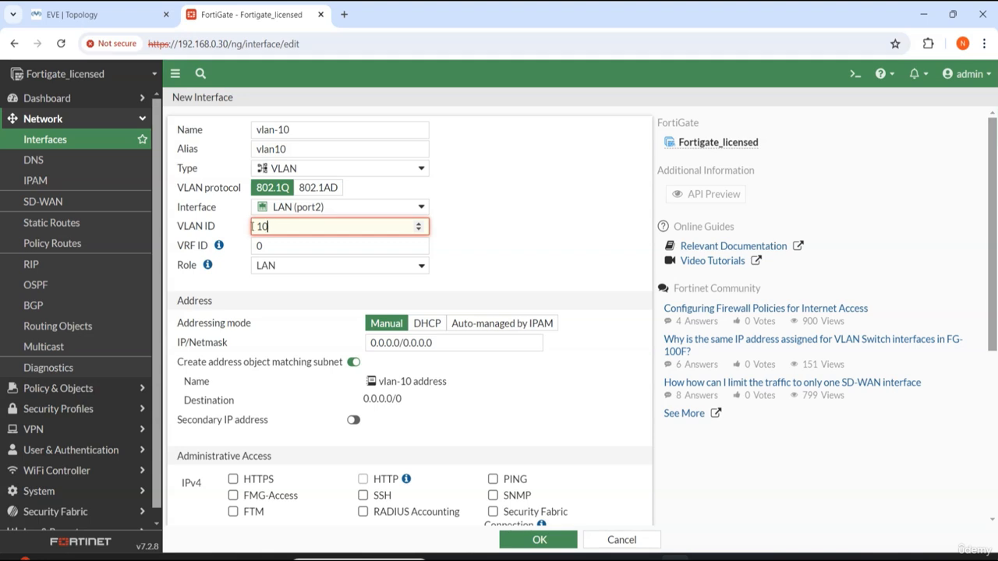
left_click(221, 282)
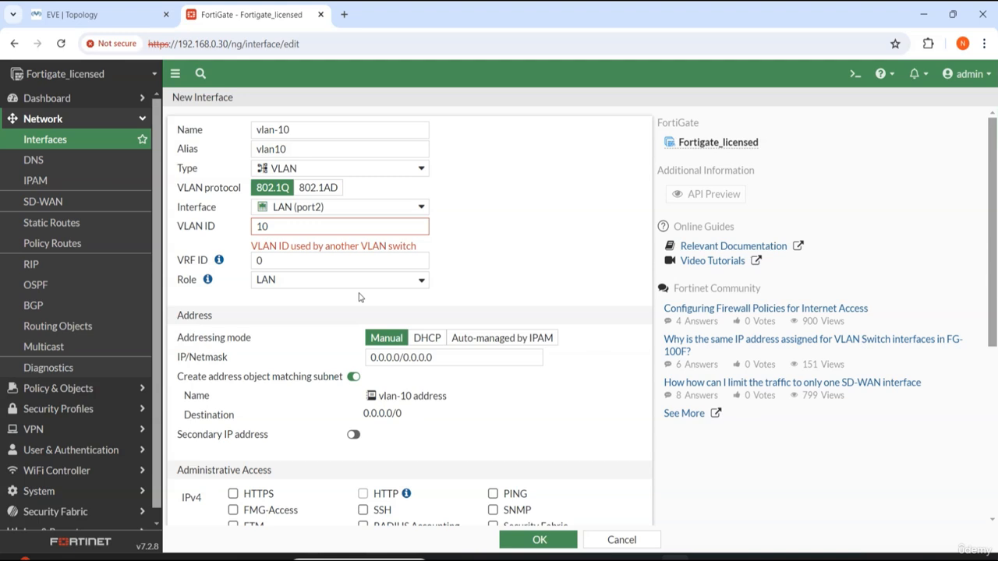
left_click(44, 144)
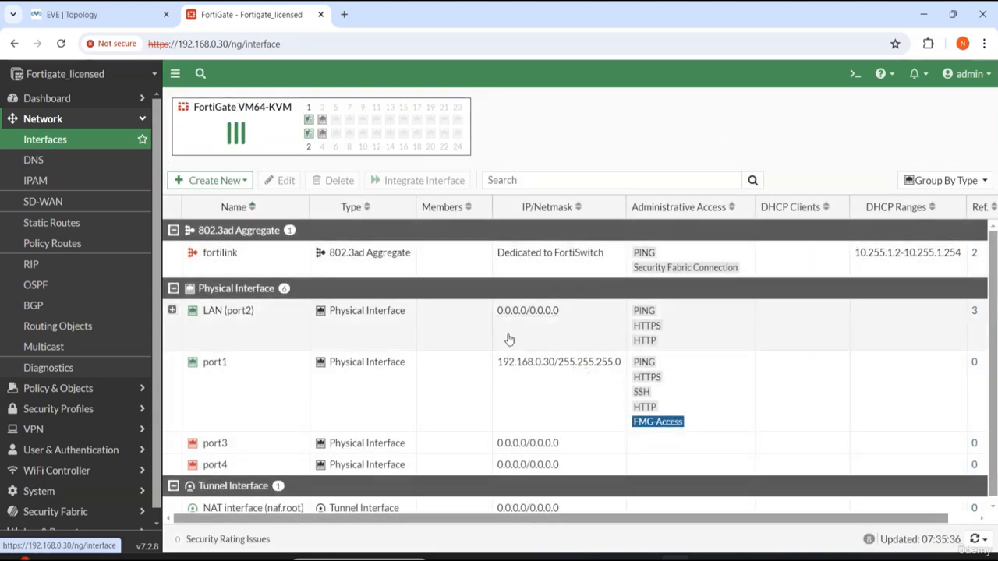
Step: Expand LAN (port2) in the interfaces list to view its VLAN subinterfaces
left_click(172, 311)
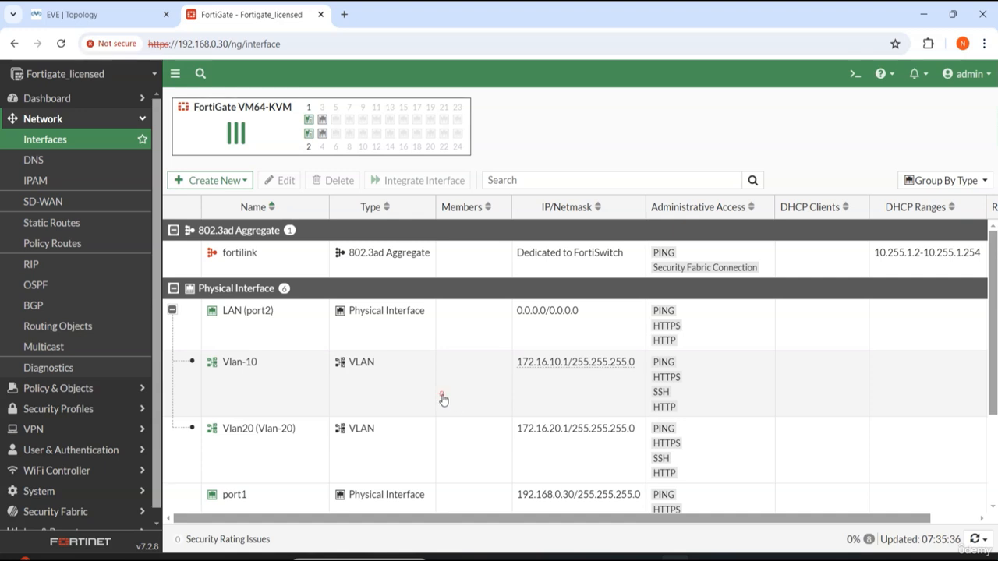
Step: Turn off creating a matching address object on the Vlan-10 interface and save it
left_click(444, 399)
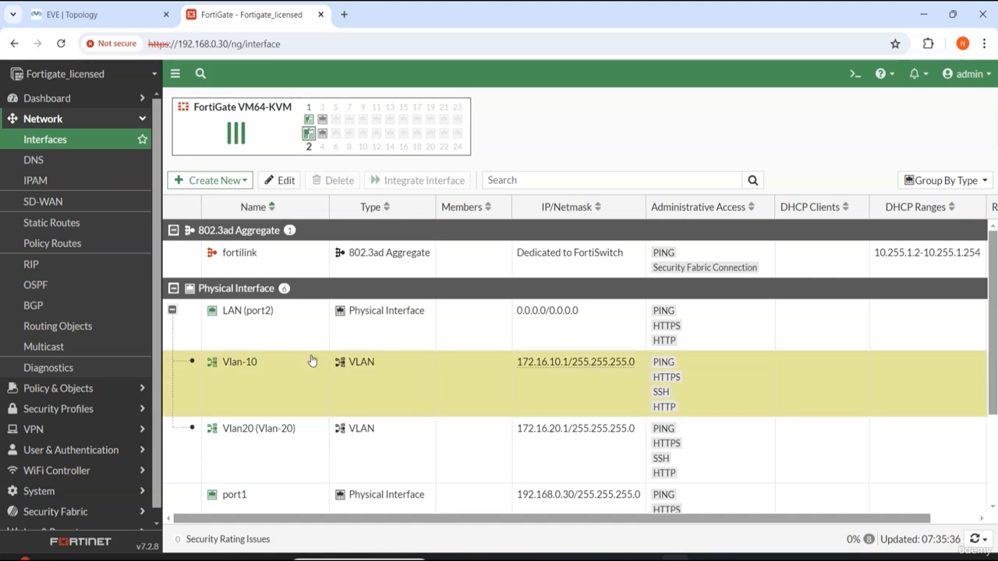
double_click(253, 379)
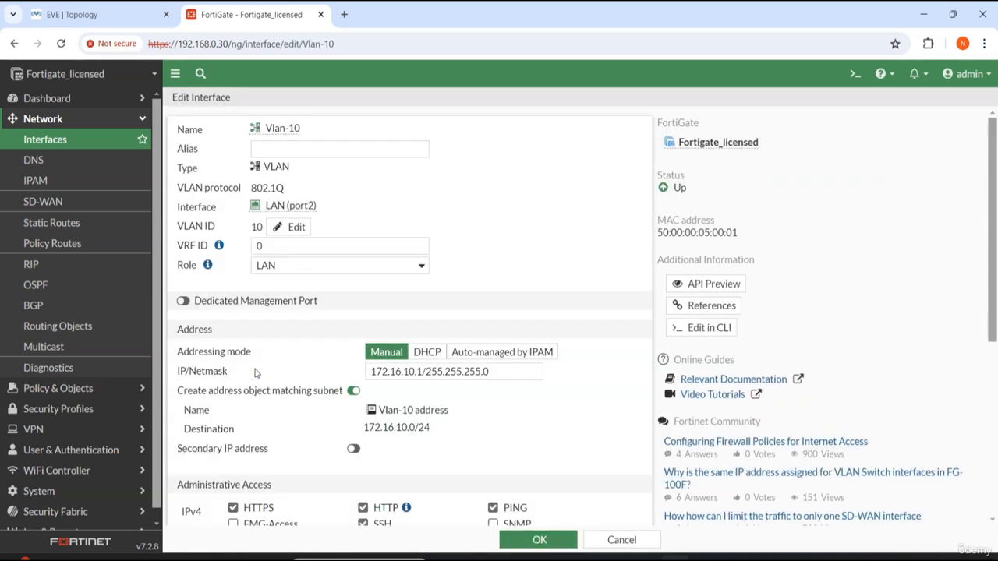
left_click(354, 391)
left_click(541, 540)
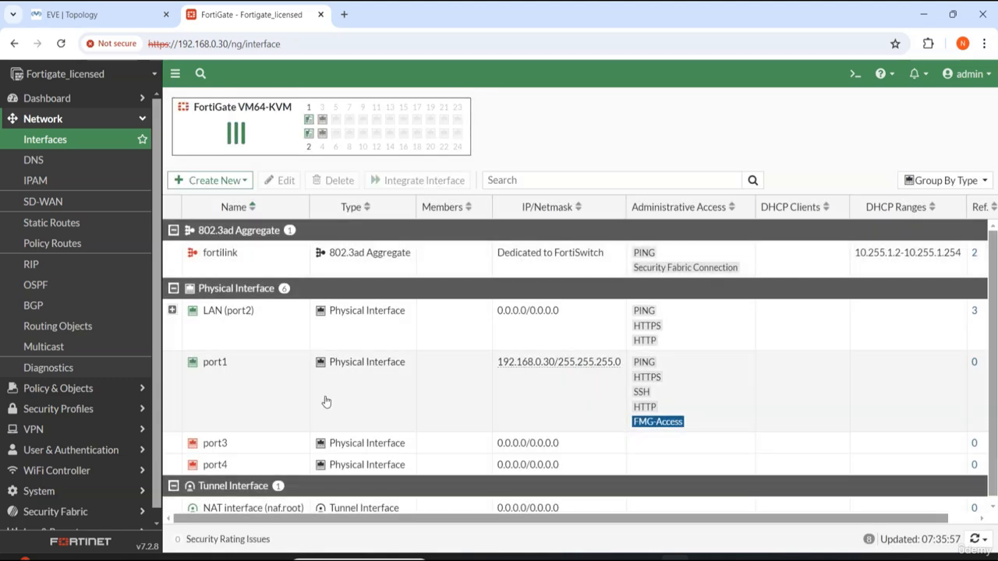
Step: Reopen the Vlan-10 interface to review its settings, then close the editor
left_click(173, 310)
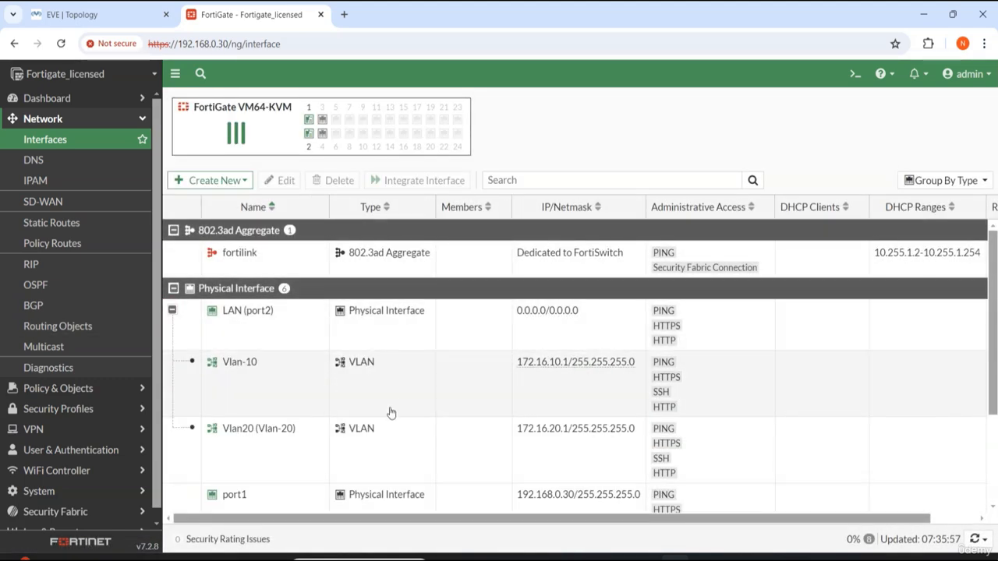
double_click(383, 394)
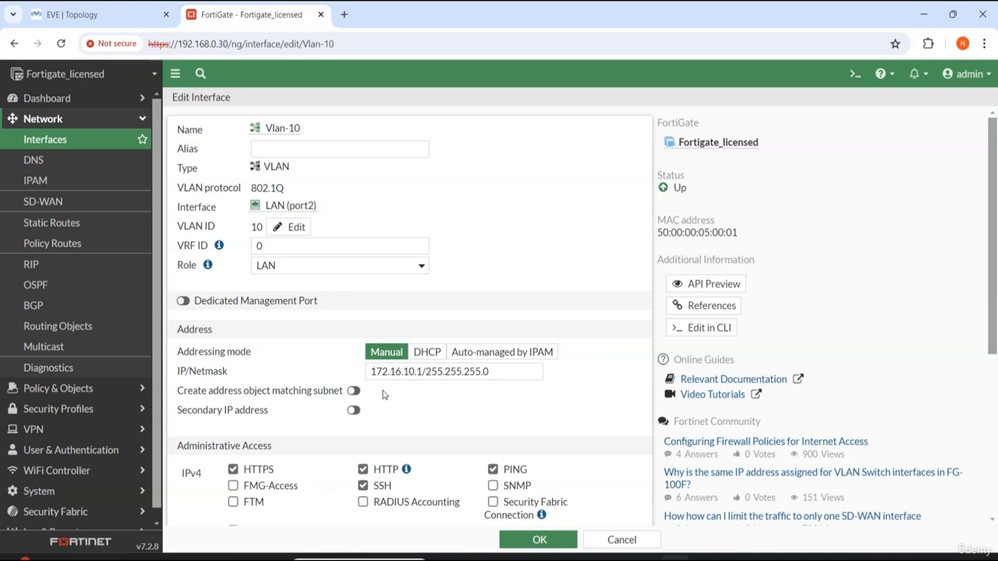
scroll(333, 390, "down", 4)
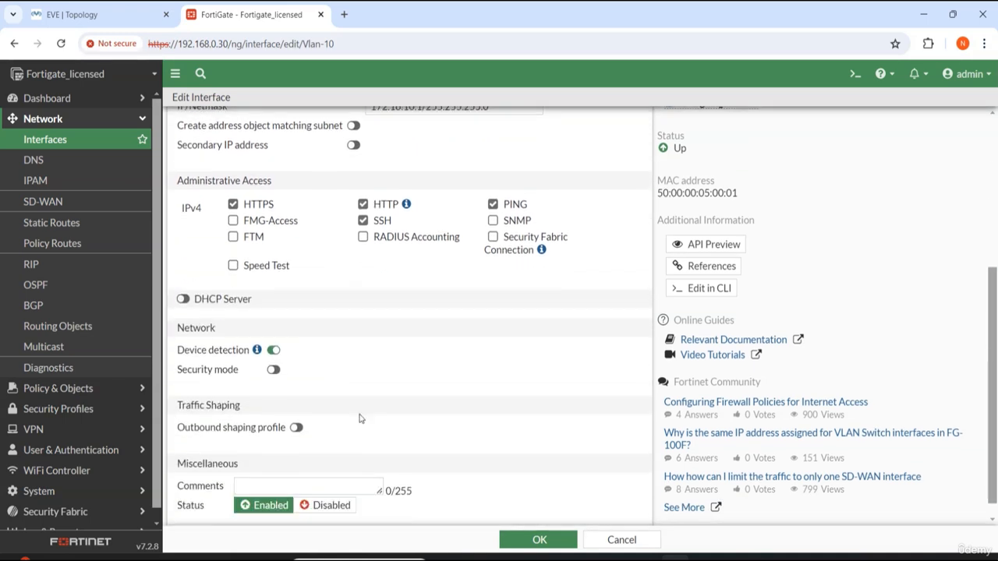
left_click(524, 534)
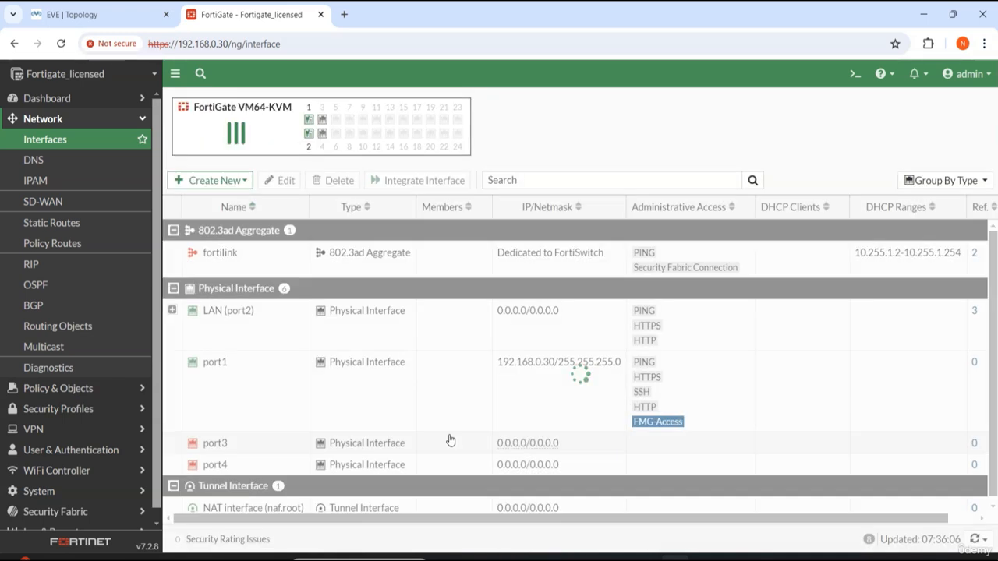
Step: Turn off creating a matching address object on the Vlan20 interface and save it
left_click(173, 310)
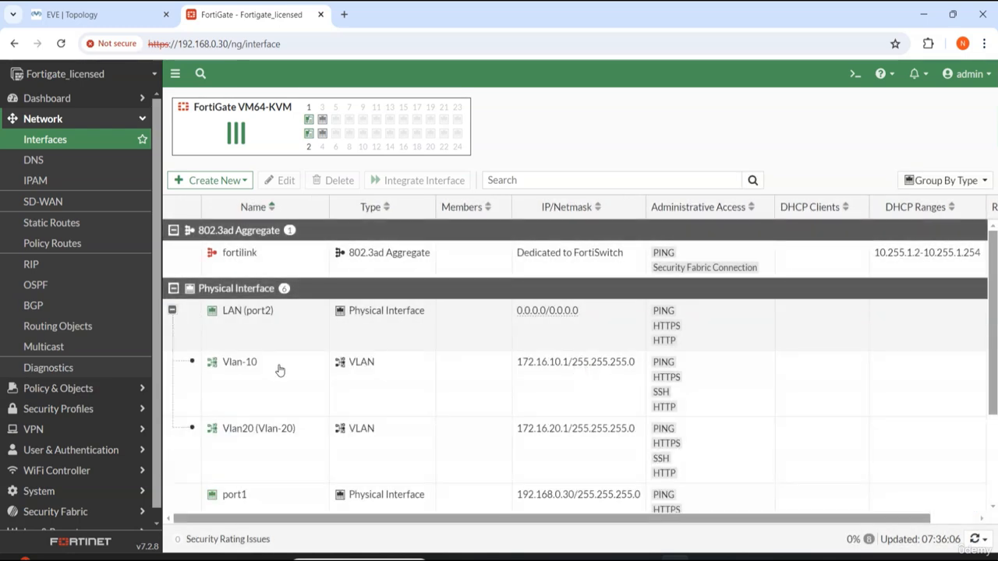
left_click(316, 454)
double_click(315, 454)
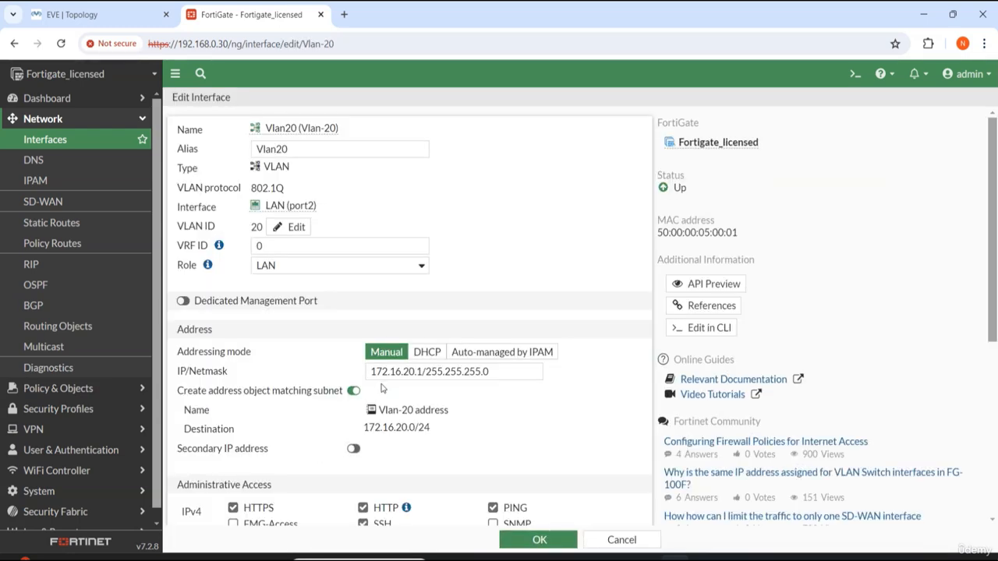
left_click(353, 391)
left_click(563, 546)
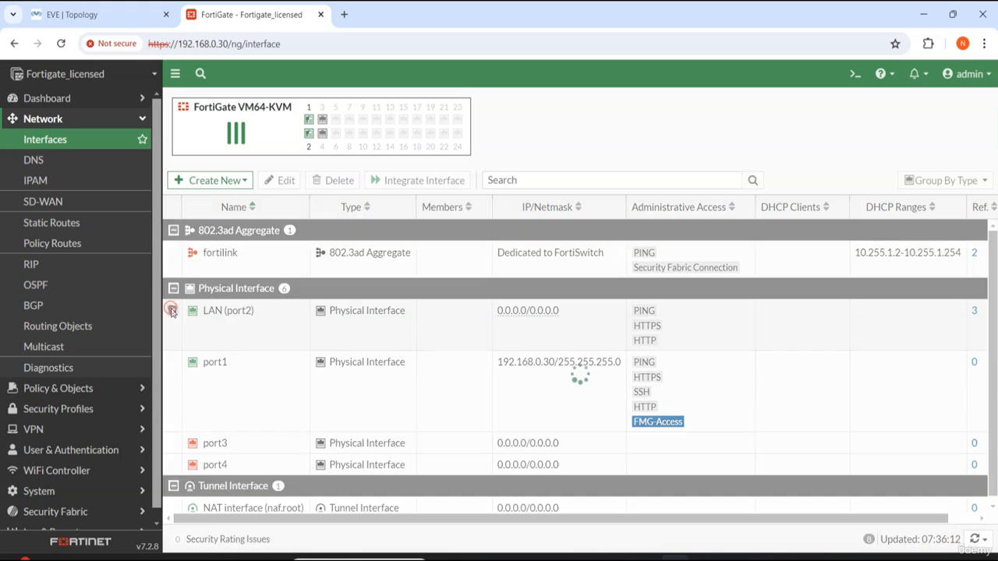
Step: Delete the Vlan-10 subinterface under LAN (port2)
left_click(172, 310)
left_click(421, 401)
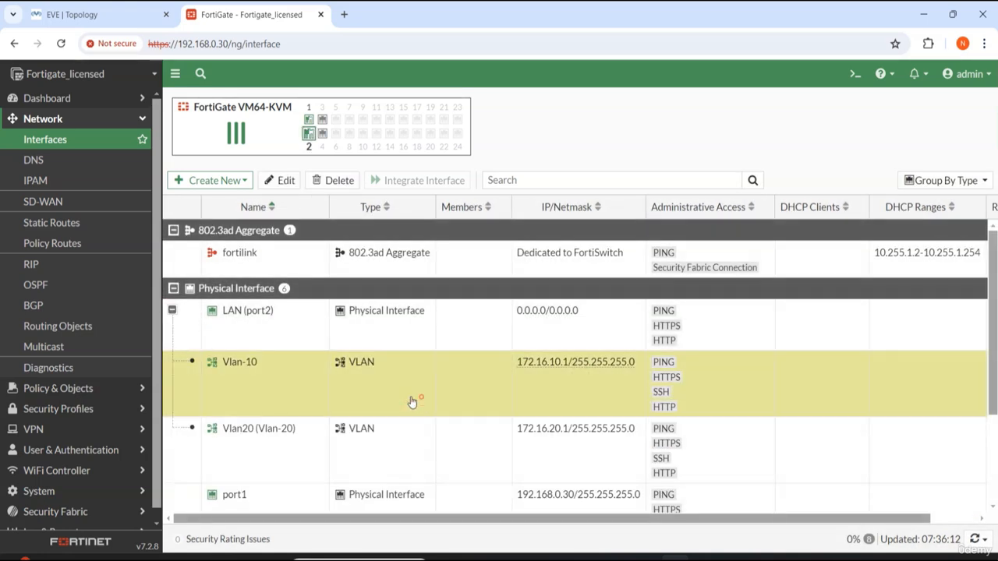
left_click(340, 180)
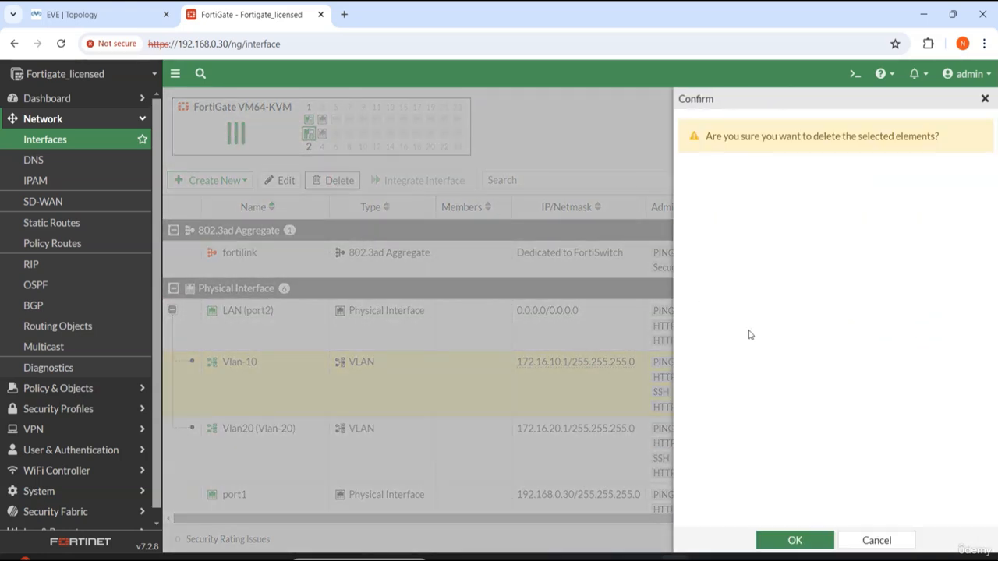
left_click(803, 538)
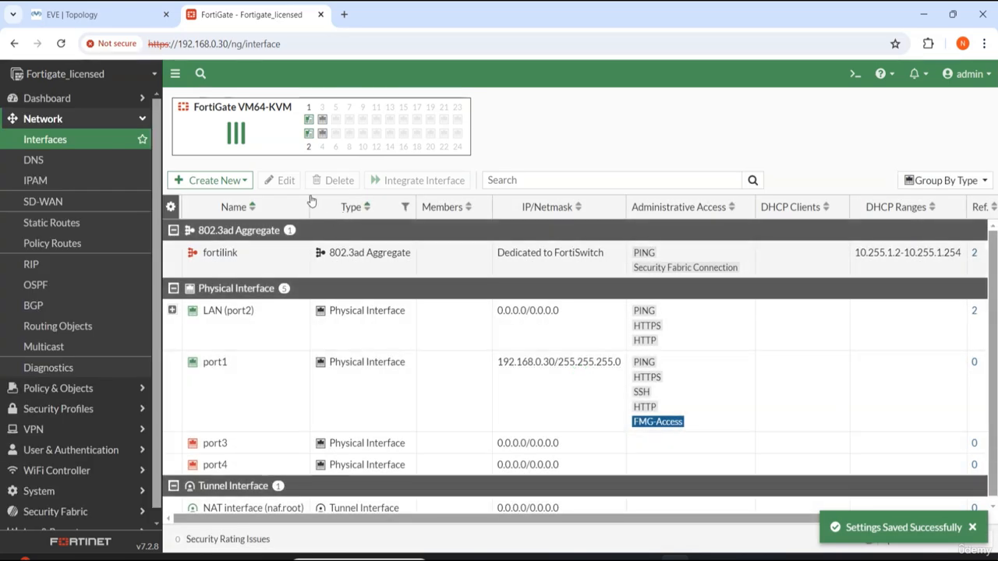
Step: Delete the Vlan20 subinterface under LAN (port2)
left_click(173, 312)
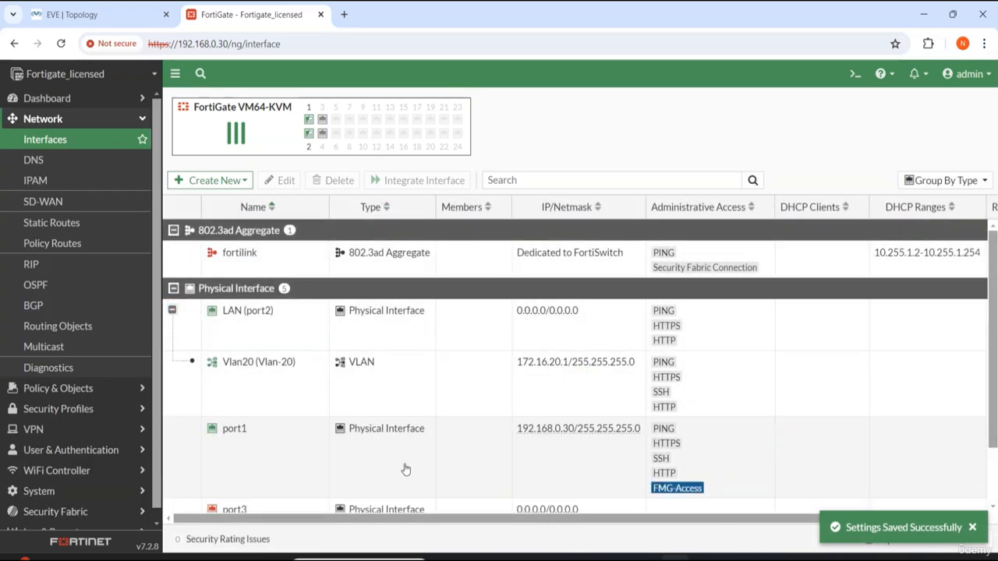
left_click(332, 405)
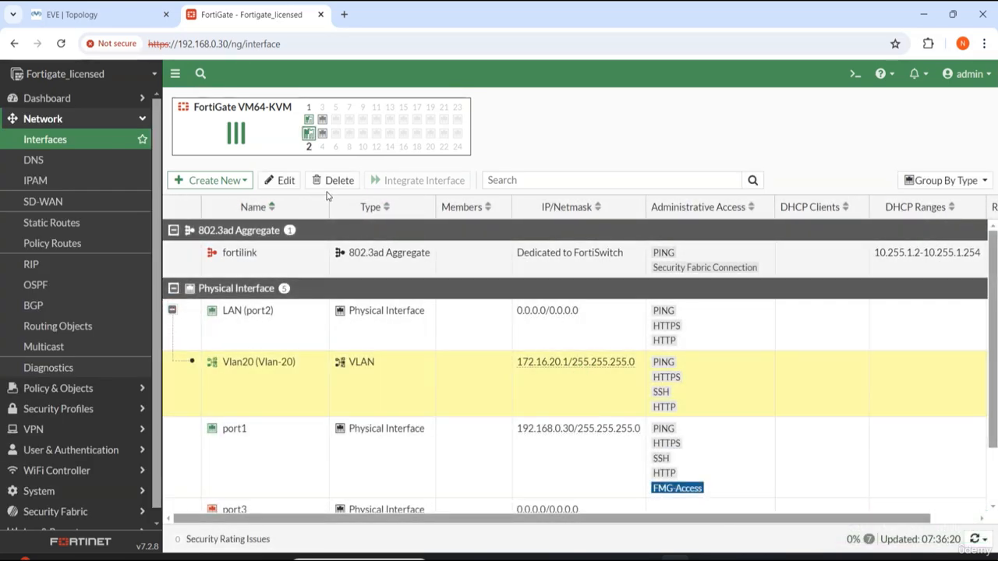
left_click(333, 180)
left_click(788, 538)
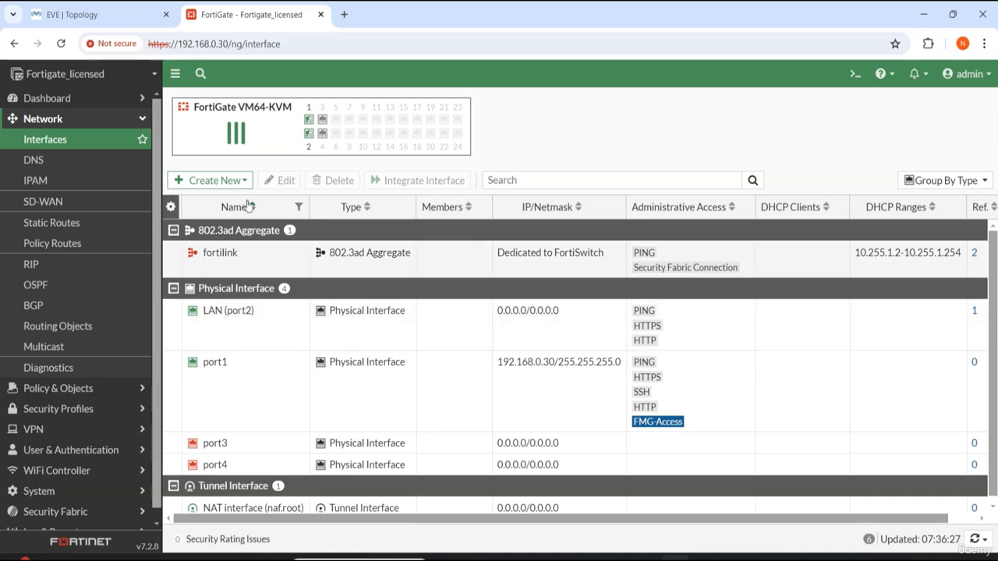
Step: Create a new VLAN interface named Vlan-10 with alias vlan10
left_click(209, 181)
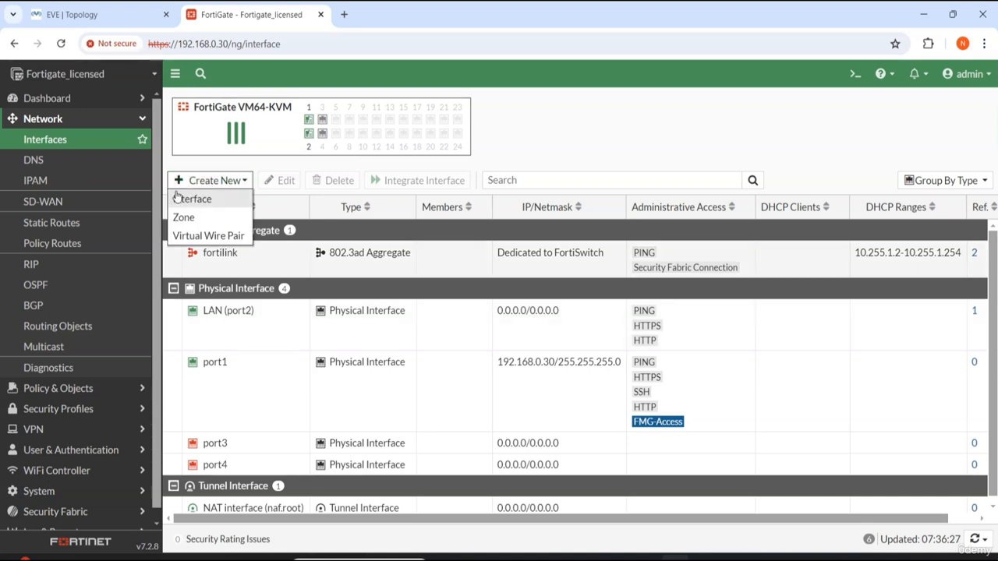
left_click(191, 198)
left_click(290, 132)
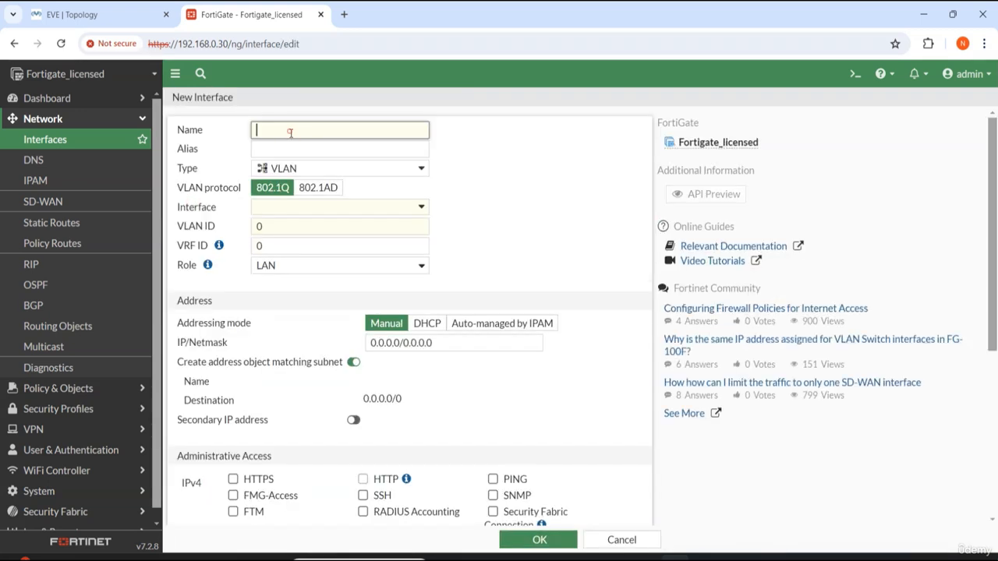
type("Vlan")
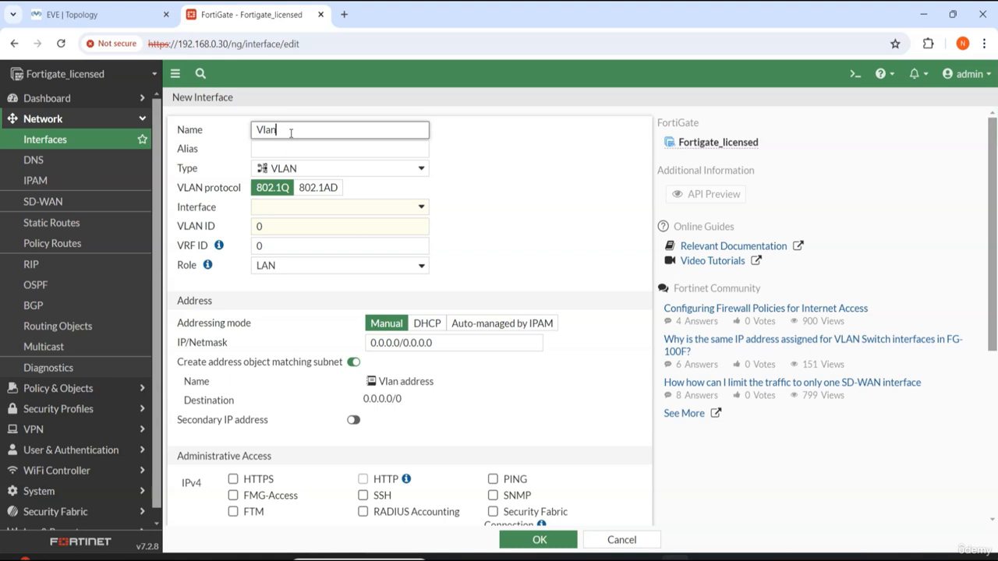
type("-10")
key("Tab")
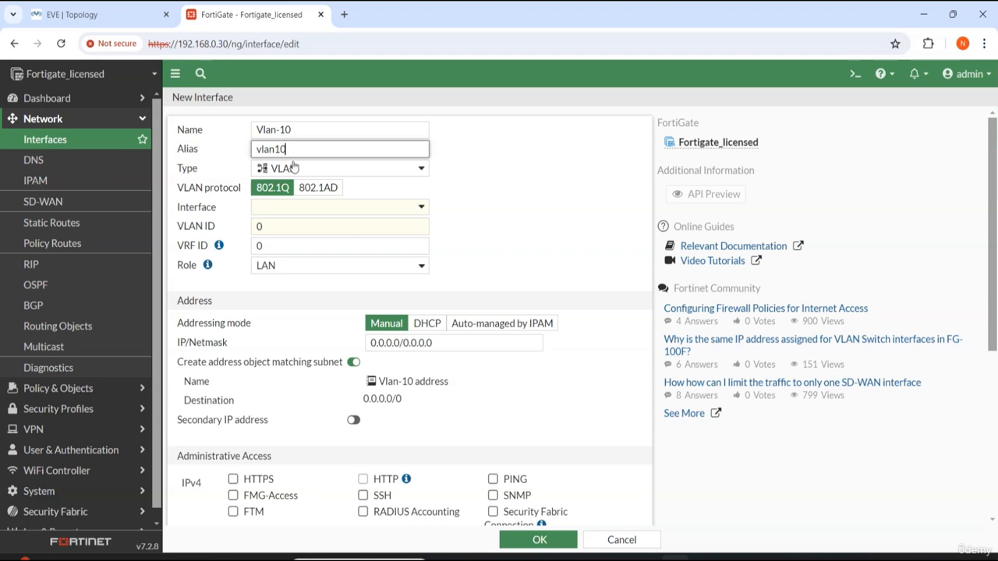
Step: Attach the new VLAN to LAN (port2) and set its VLAN ID to 10
left_click(289, 207)
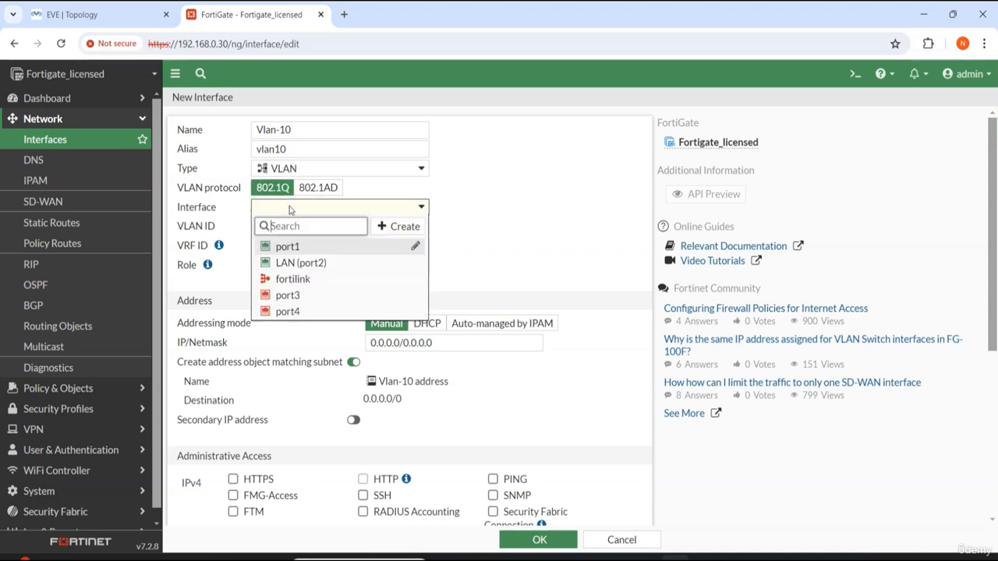
mouse_move(282, 267)
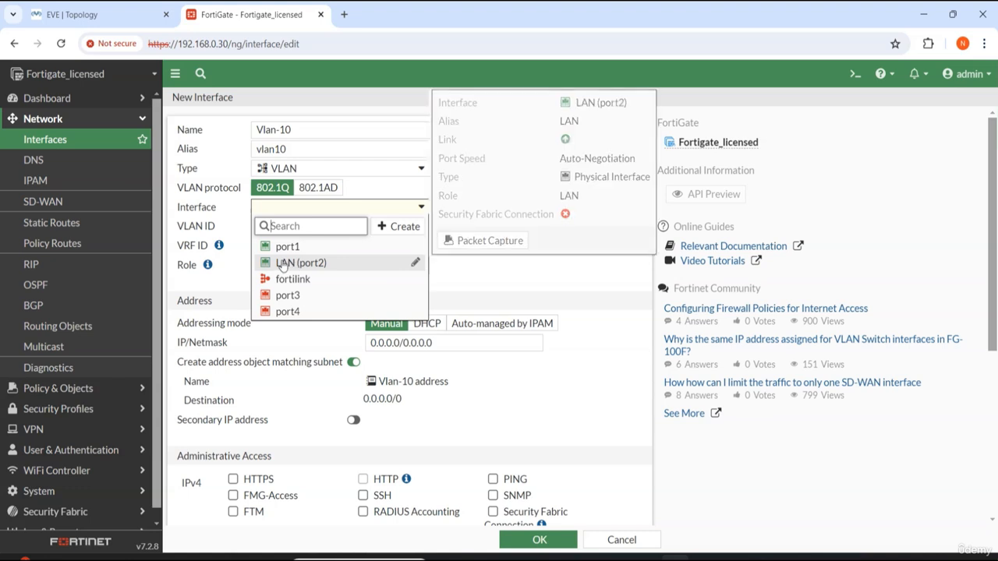
left_click(318, 265)
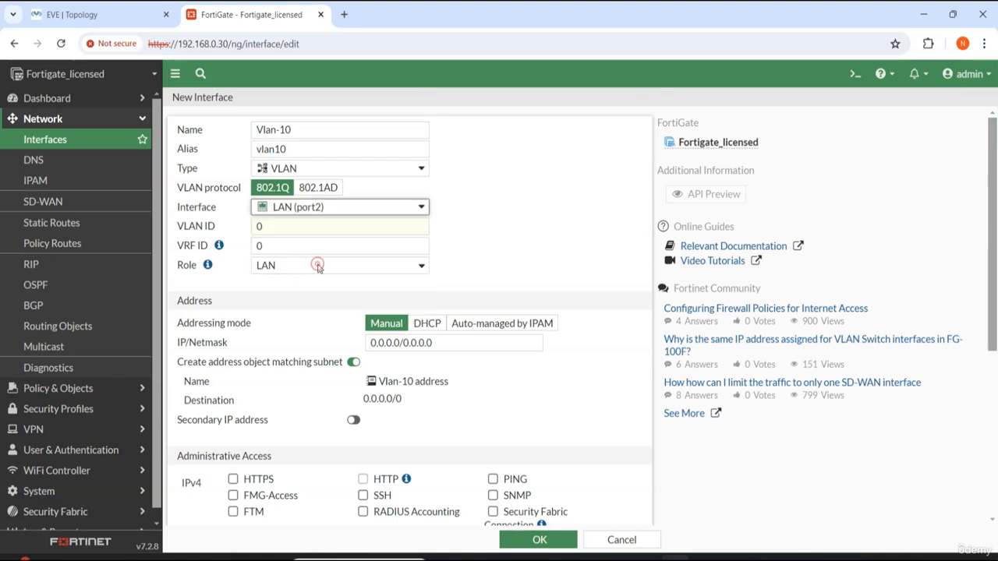
double_click(309, 229)
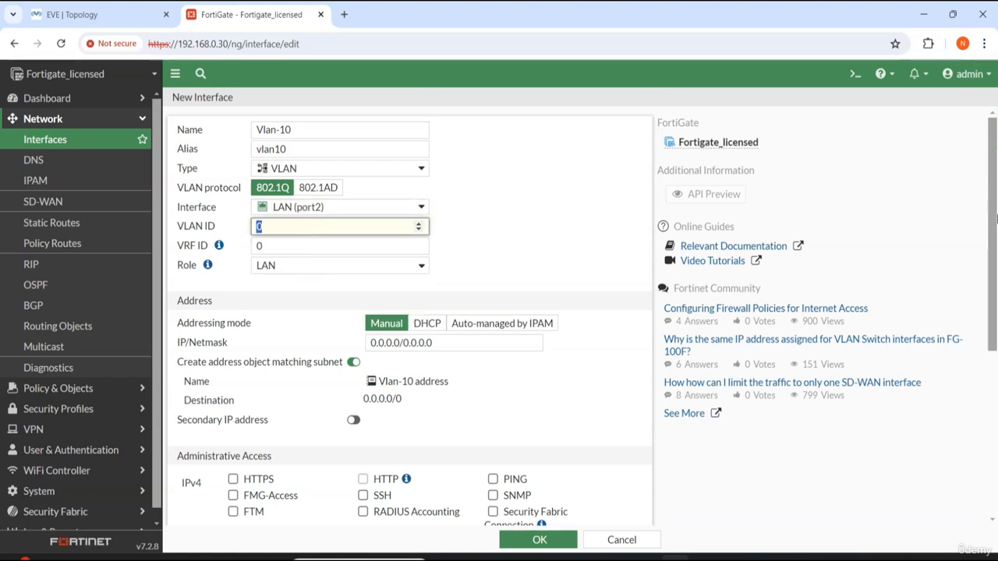
type("10")
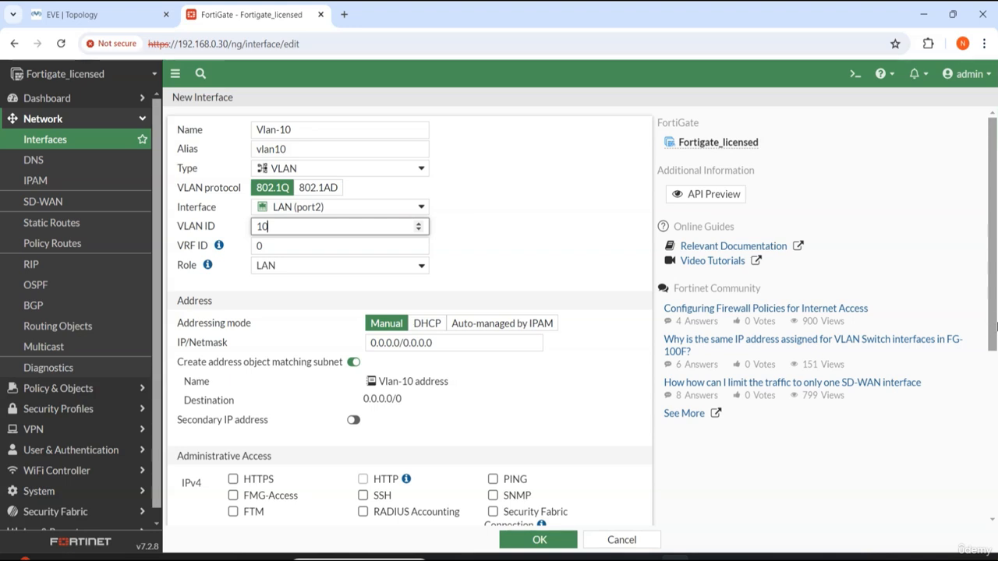
left_click(552, 258)
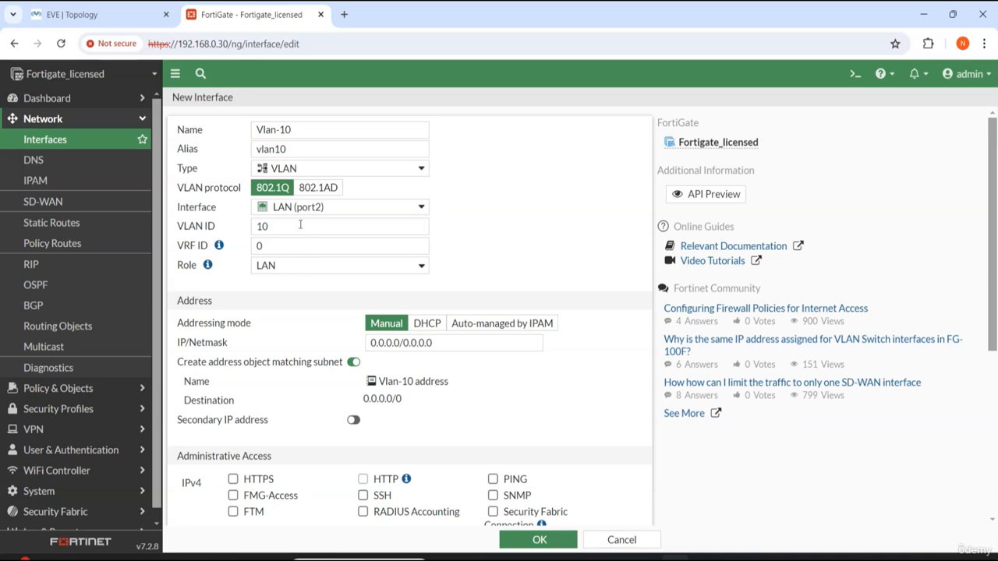
Step: Review the Role setting and the rest of the new interface form
left_click(260, 268)
left_click(279, 282)
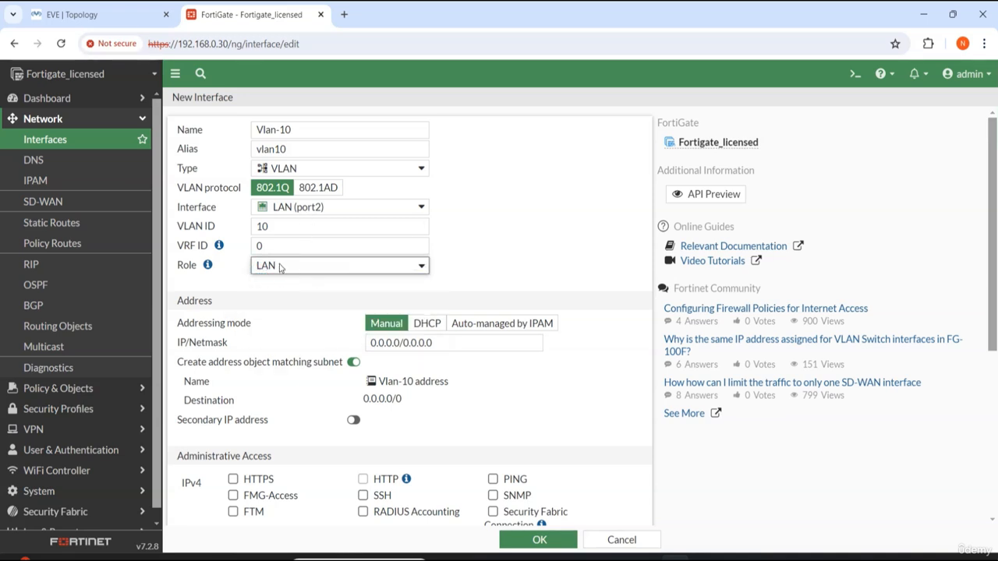
left_click(492, 240)
scroll(497, 262, "down", 1)
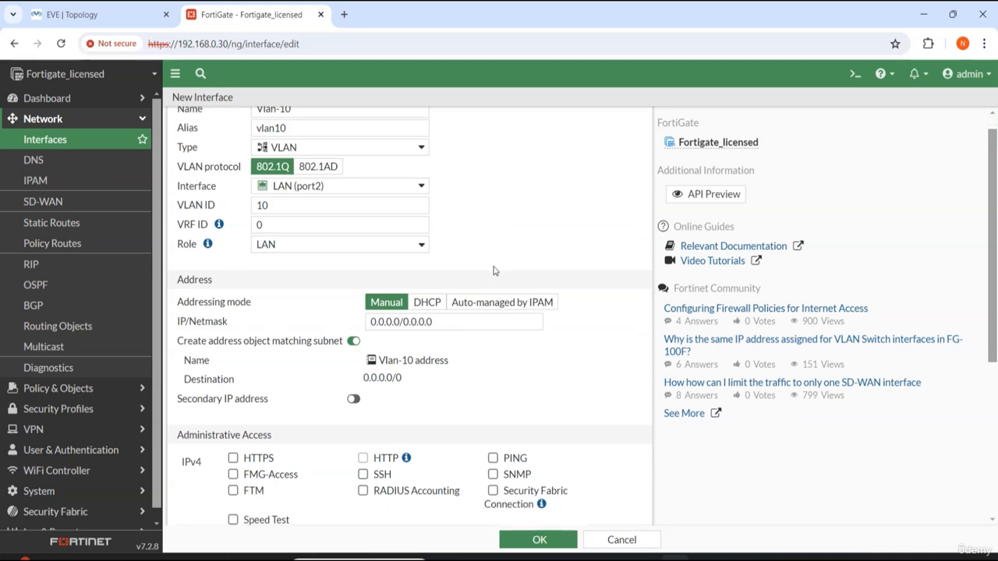
scroll(459, 276, "up", 1)
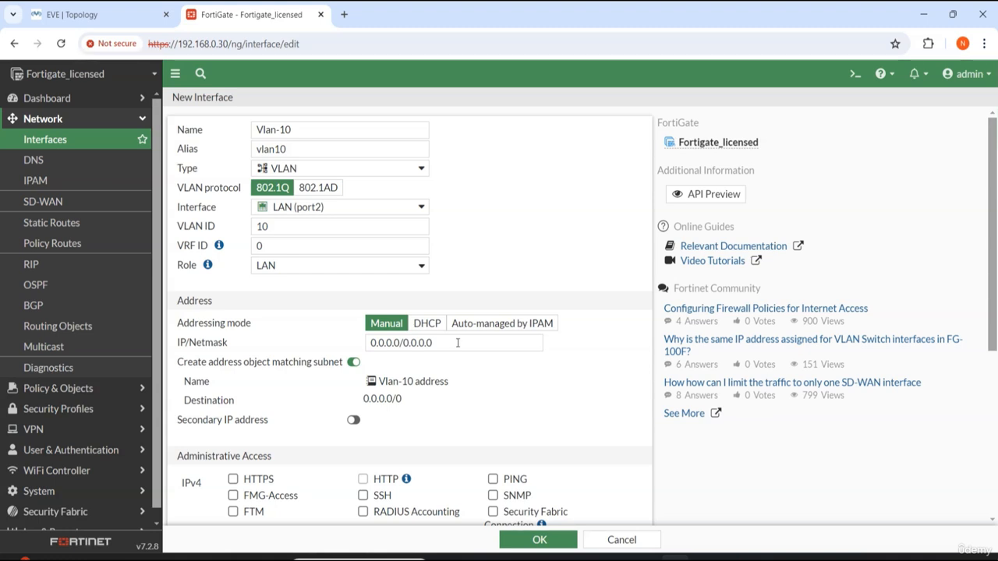
Step: Check the VLAN 10 gateway address on the EVE topology tab and return to the interface form
left_click(456, 342)
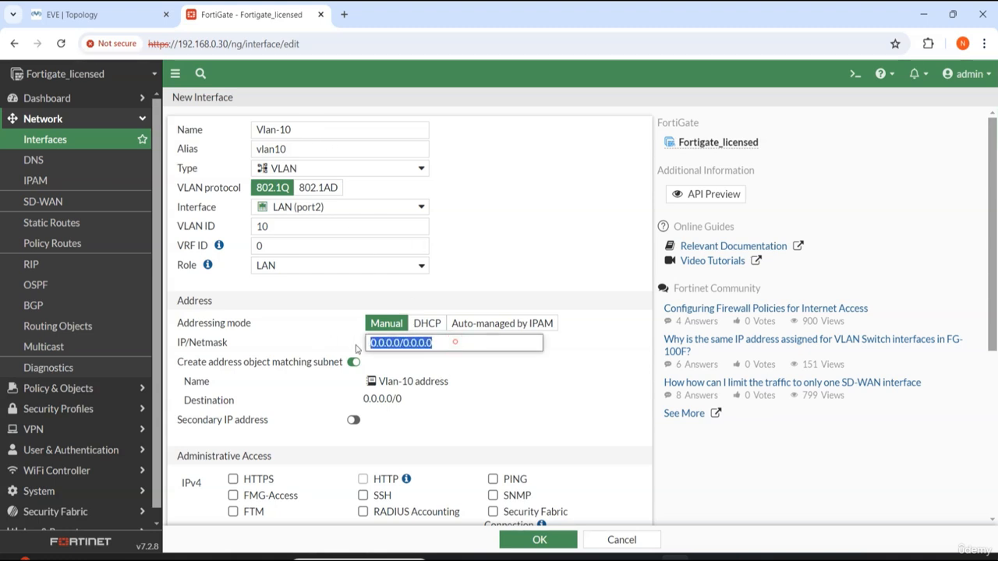
left_click(93, 14)
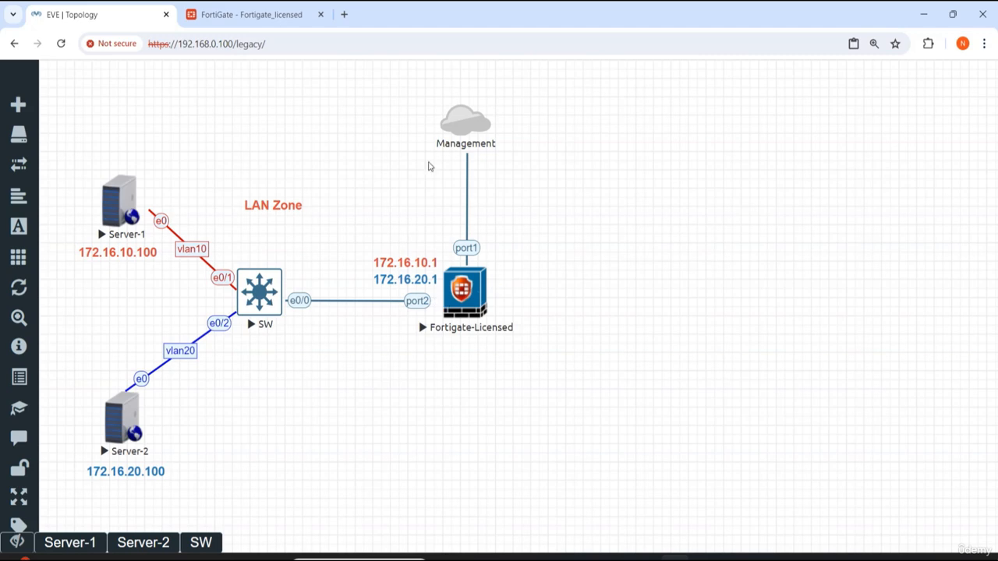
left_click(248, 14)
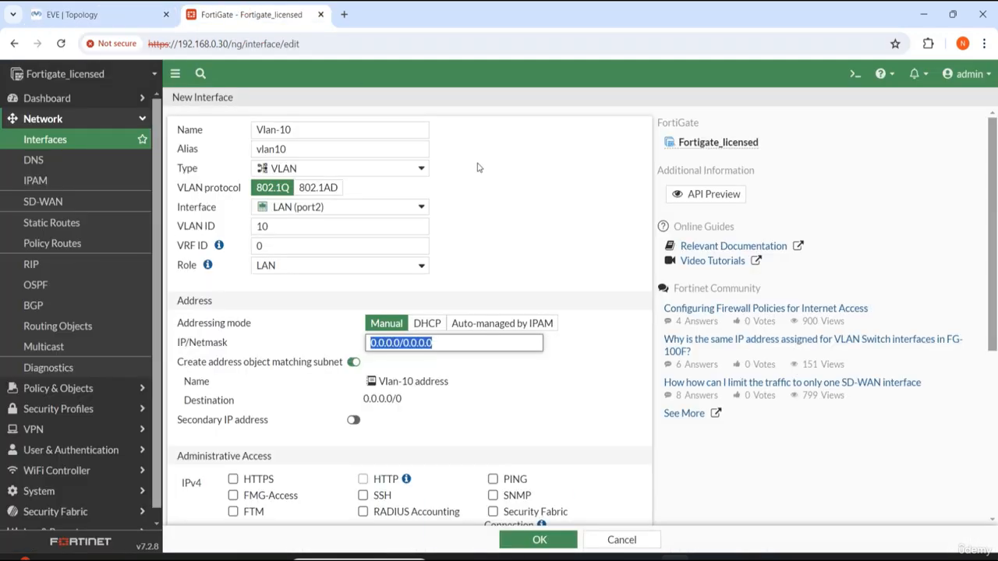
Step: Set the Vlan-10 interface's IP/Netmask to 172.16.10.1/24
left_click(449, 344)
key("BackSpace")
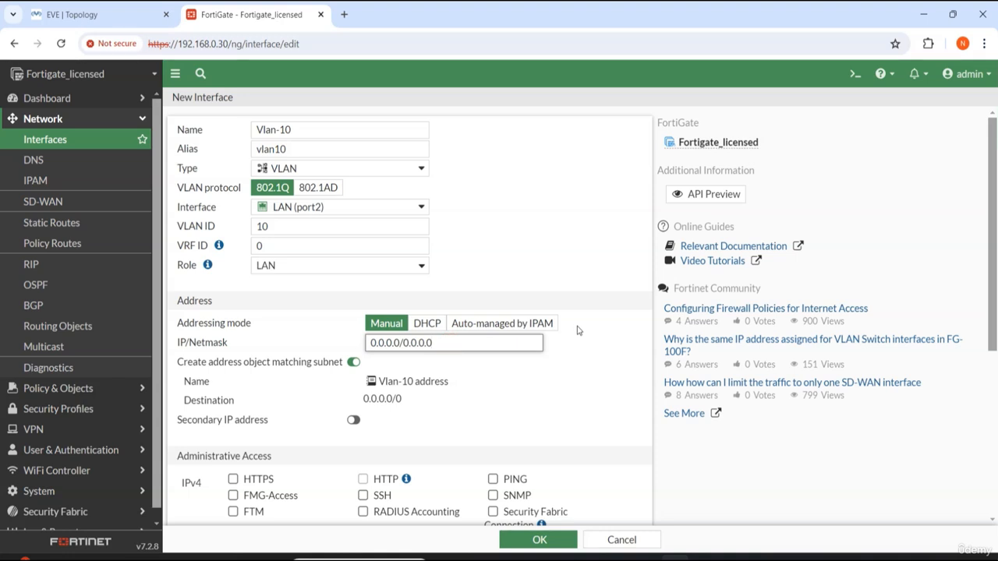
key("BackSpace")
key("BackSpace")
key("BackSpace")
key("BackSpace")
key("BackSpace")
key("BackSpace")
key("BackSpace")
key("BackSpace")
key("BackSpace")
key("BackSpace")
key("BackSpace")
key("BackSpace")
key("BackSpace")
key("BackSpace")
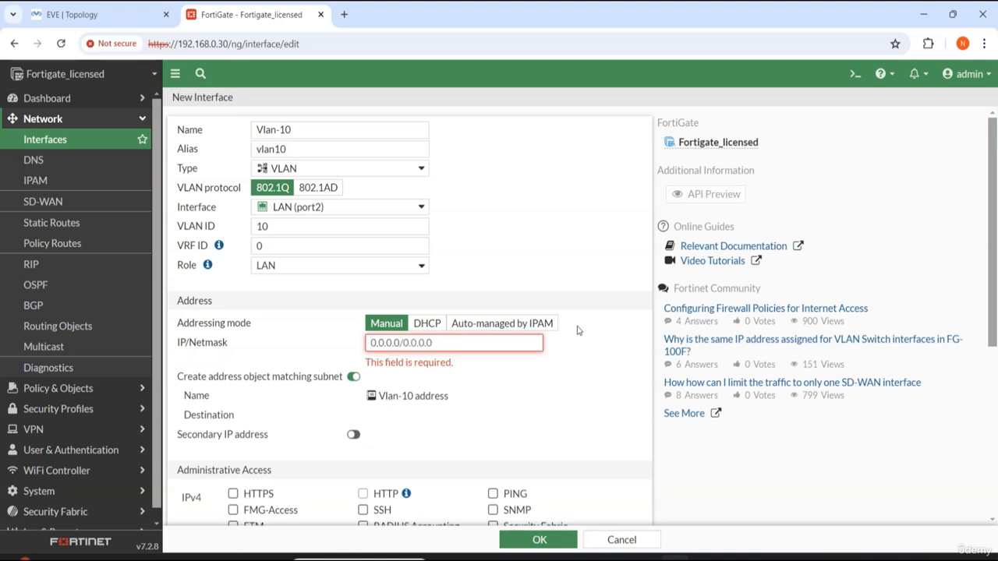
type("17")
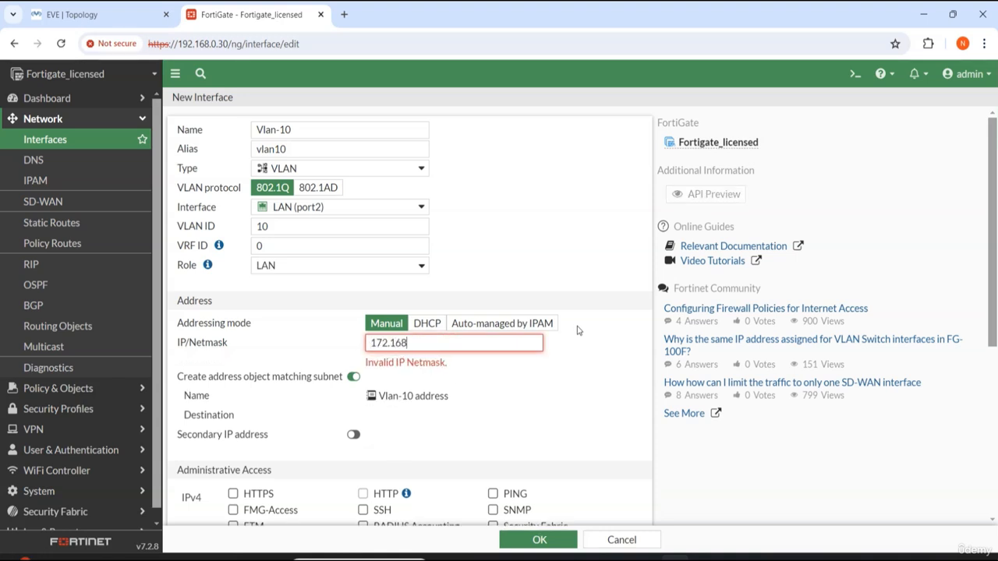
type("2.16.10.1/24")
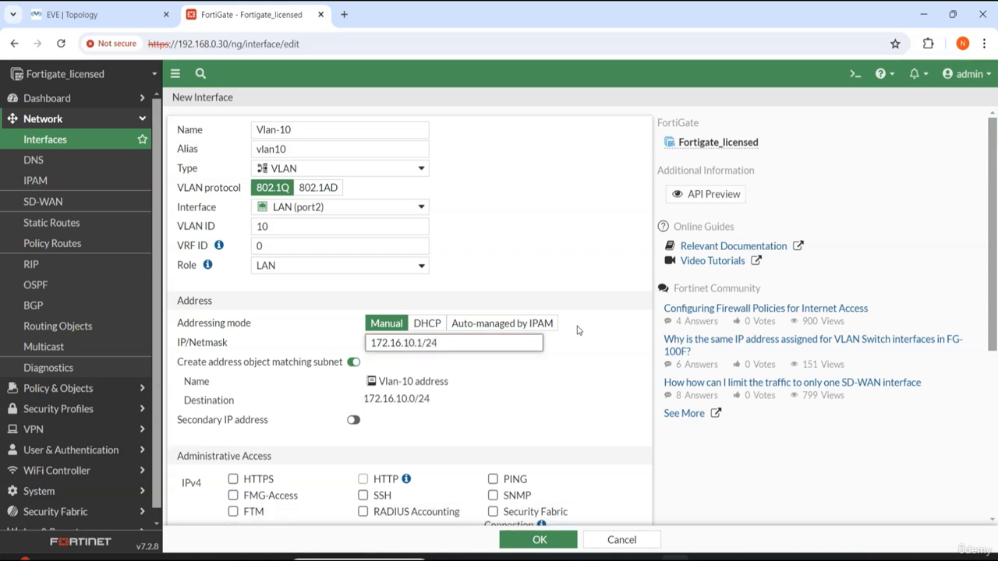
left_click(557, 398)
Step: Enable HTTPS, PING and SSH administrative access on Vlan-10 and save the new interface
scroll(560, 413, "down", 2)
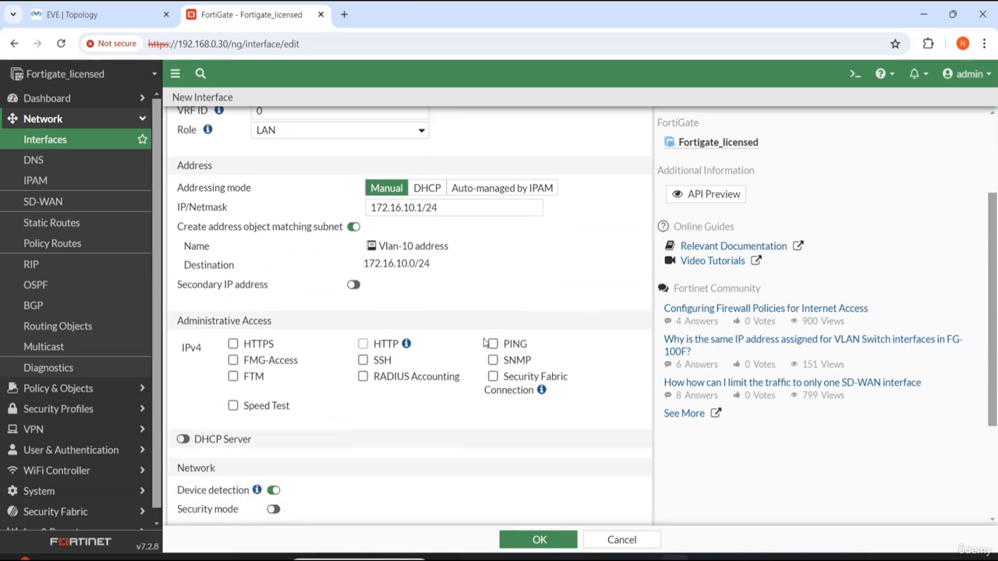
left_click(255, 343)
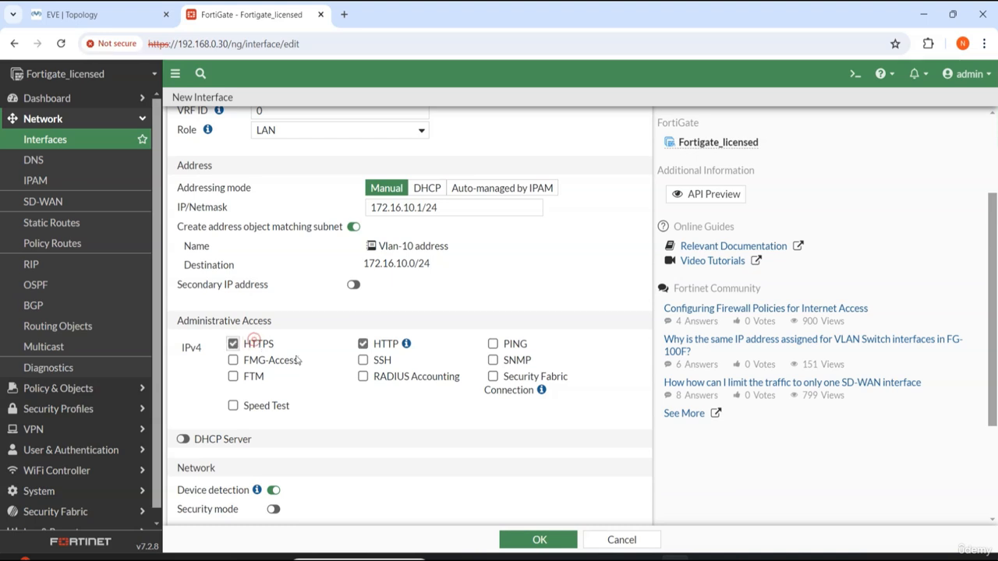
left_click(493, 343)
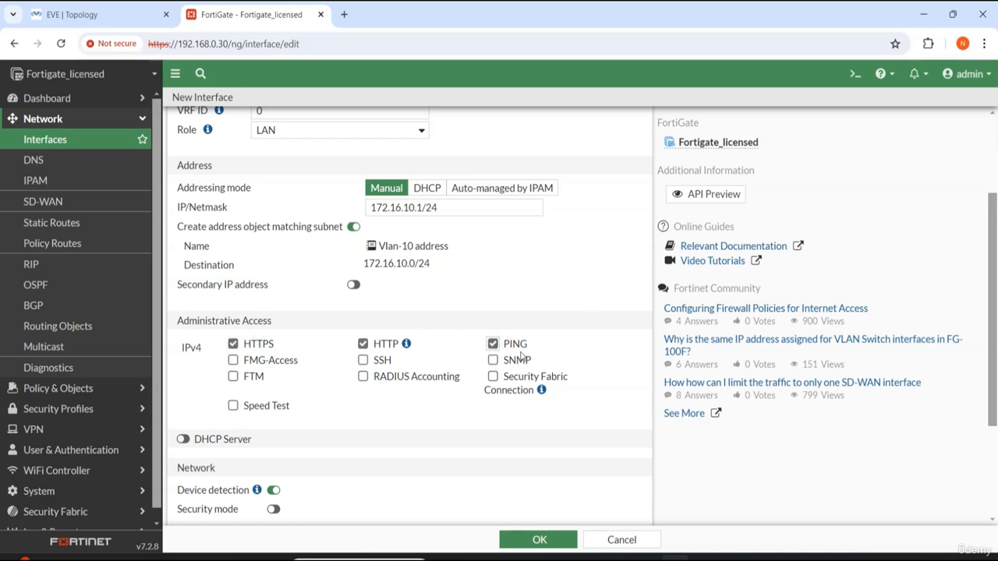
left_click(380, 360)
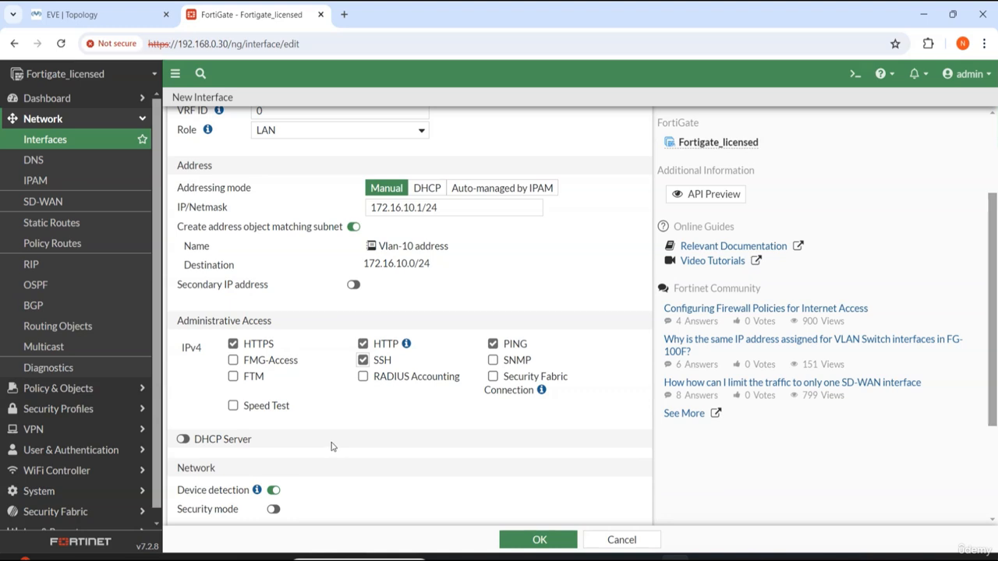
scroll(343, 447, "down", 1)
scroll(447, 458, "down", 1)
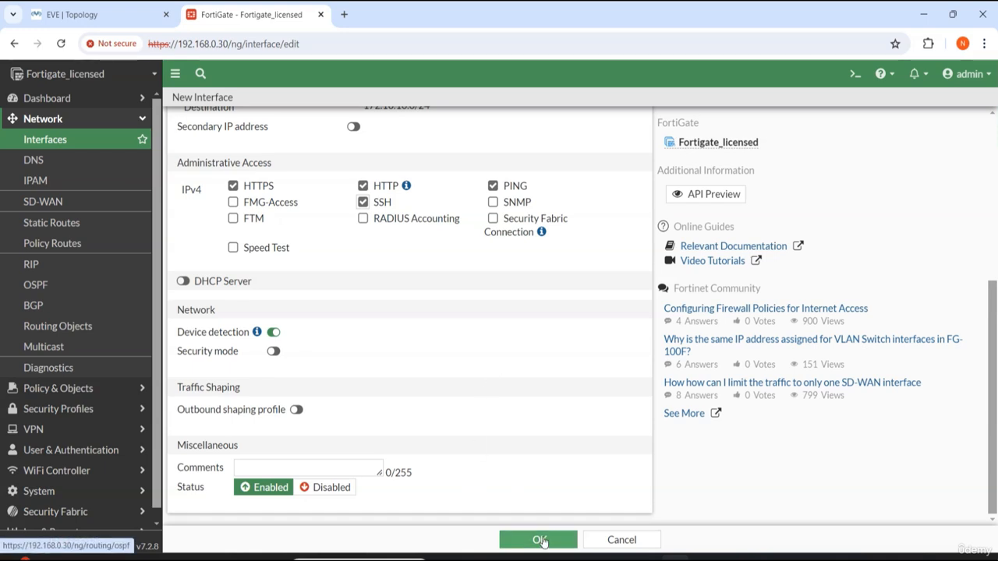
left_click(538, 541)
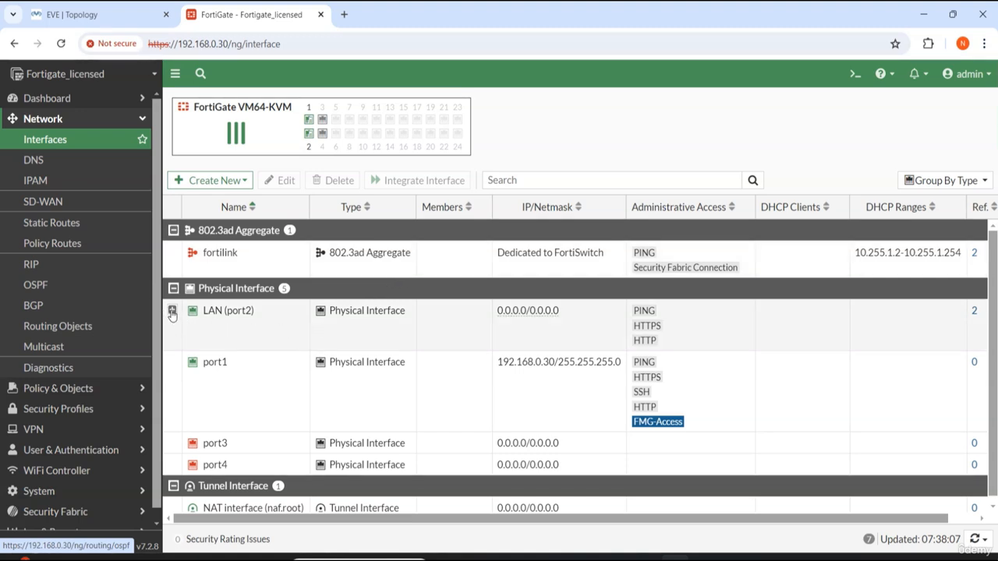
Step: Create another VLAN interface named Vlan-20 with alias vlan20
left_click(172, 311)
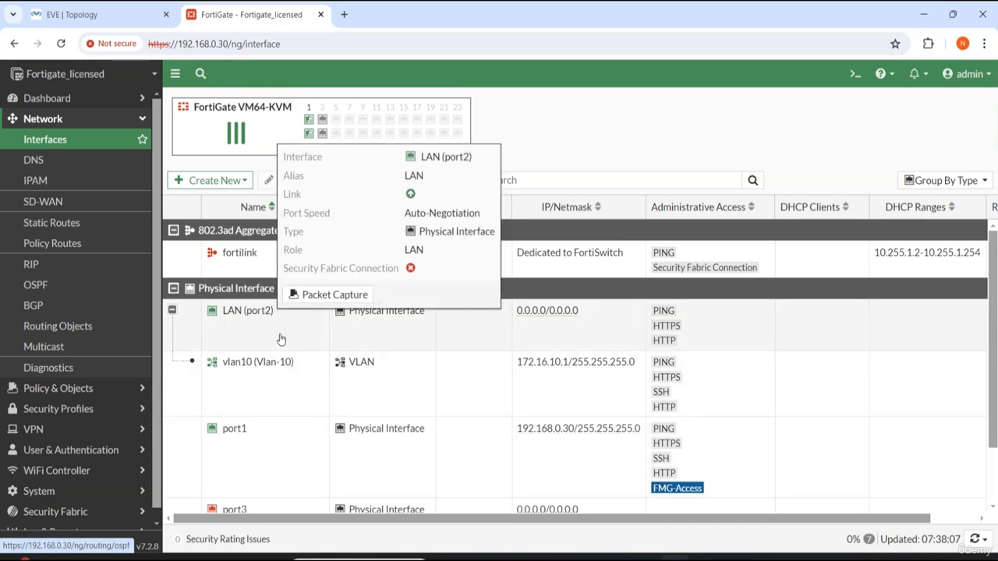
left_click(206, 181)
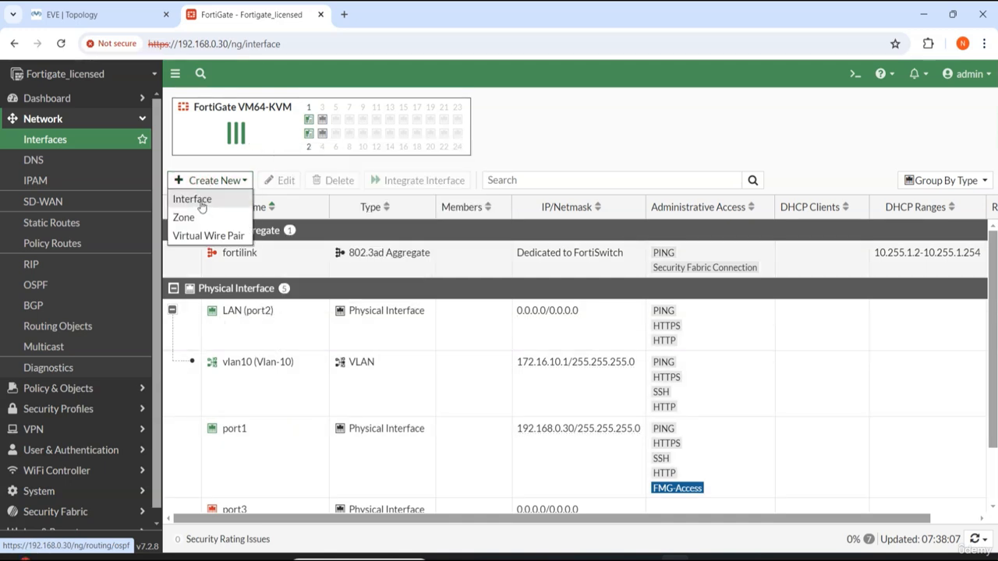
left_click(200, 198)
left_click(332, 129)
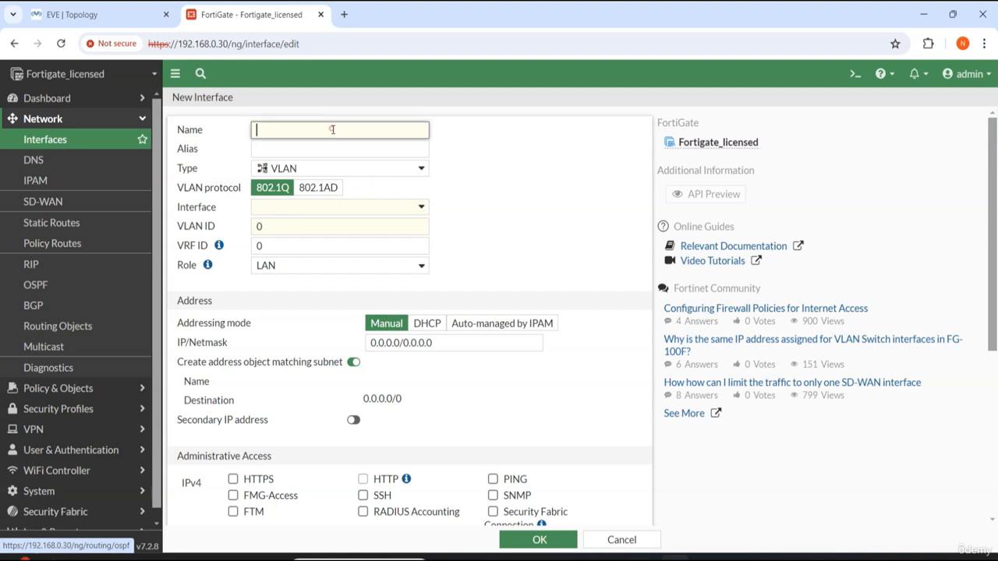
type("Vlan-20")
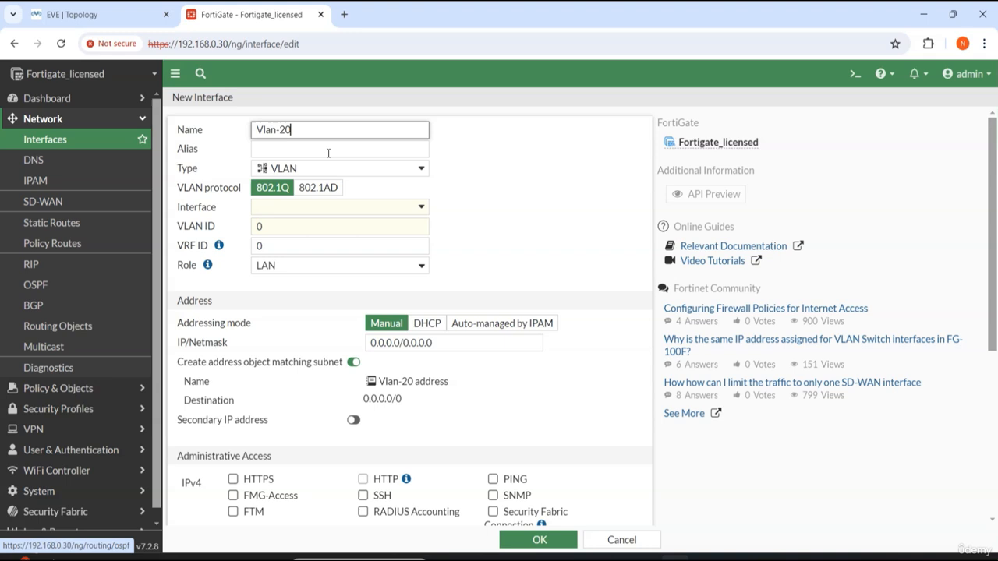
left_click(328, 151)
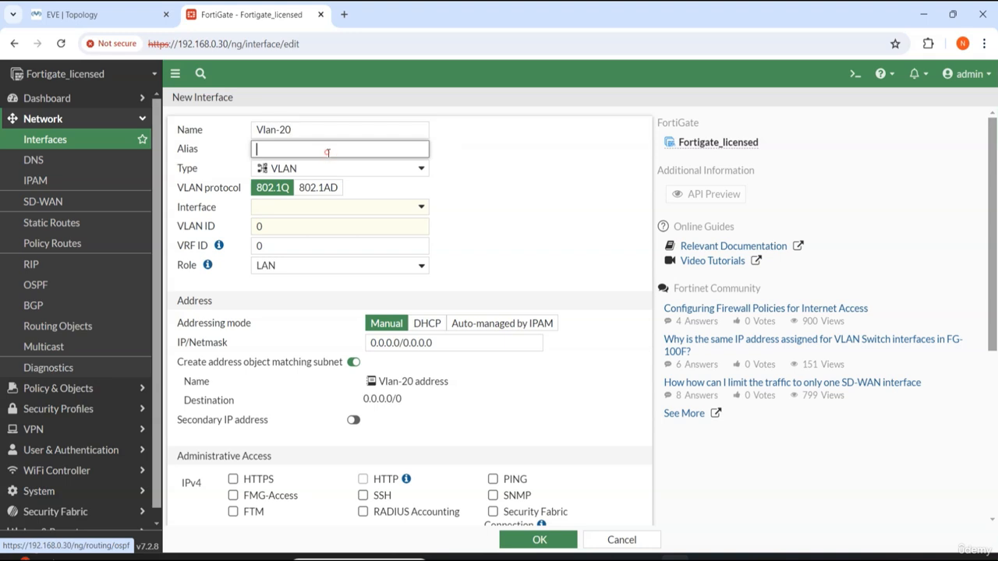
type("V")
Step: Attach Vlan-20 to LAN (port2) and set its VLAN ID to 20
left_click(279, 205)
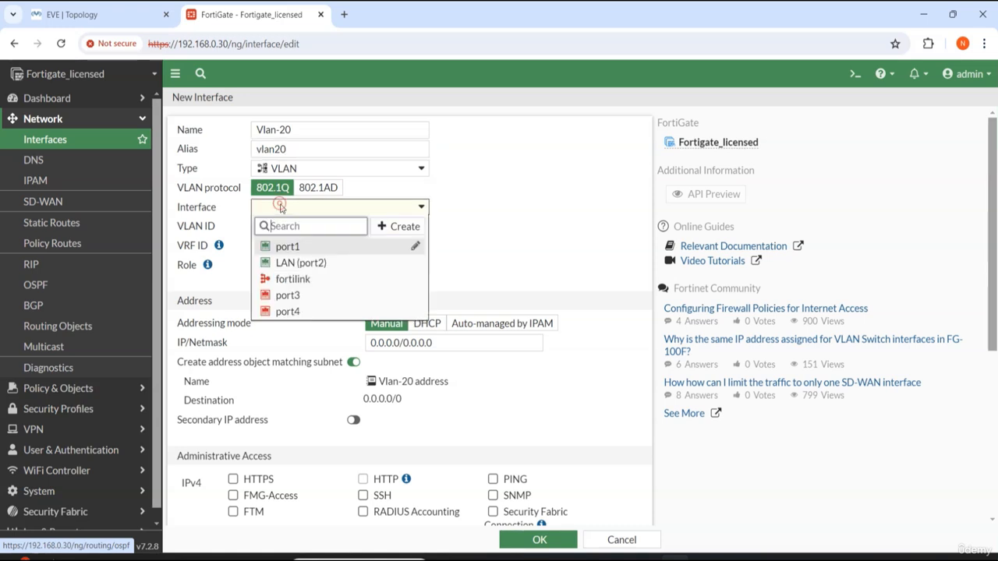
left_click(335, 265)
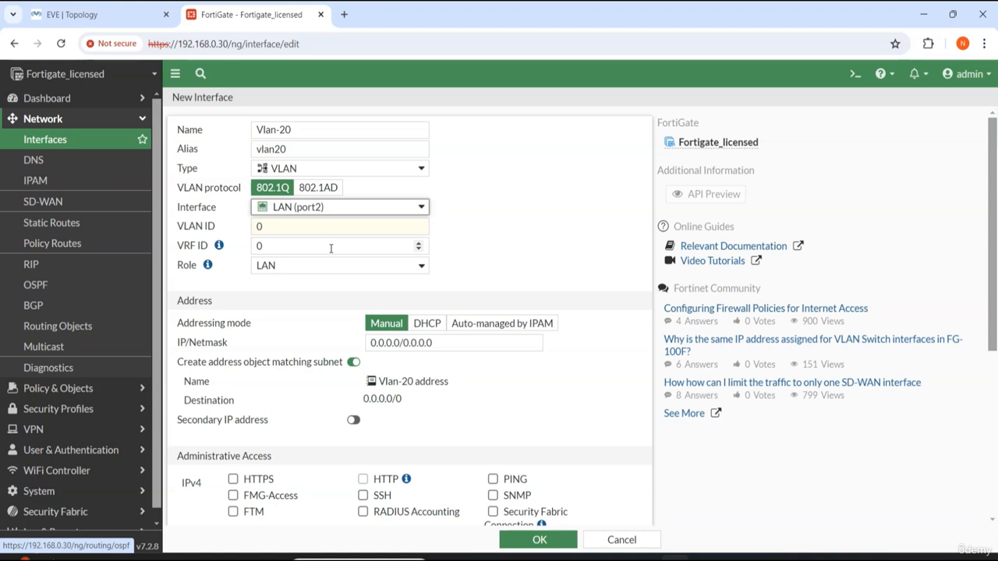
left_click(313, 226)
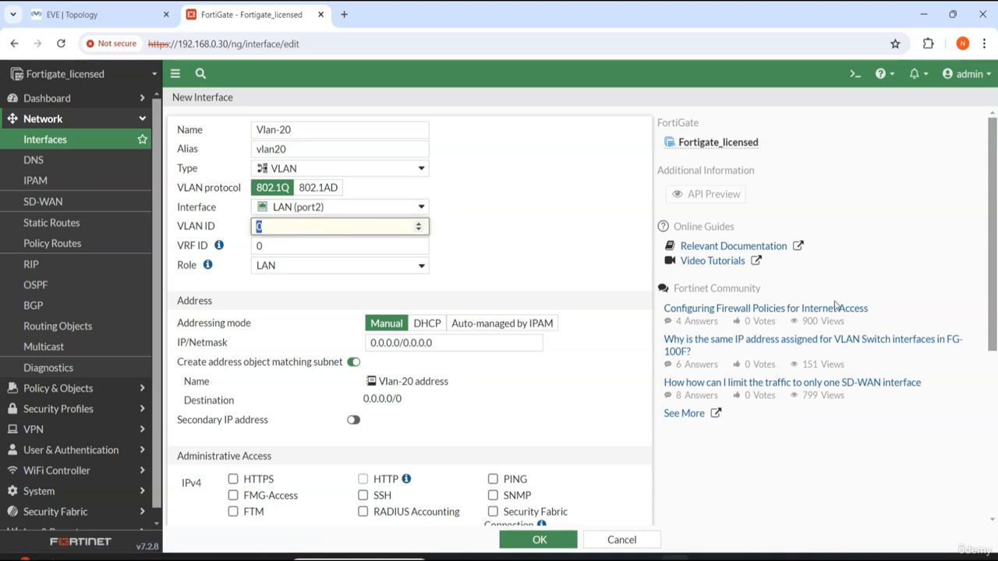
type("20")
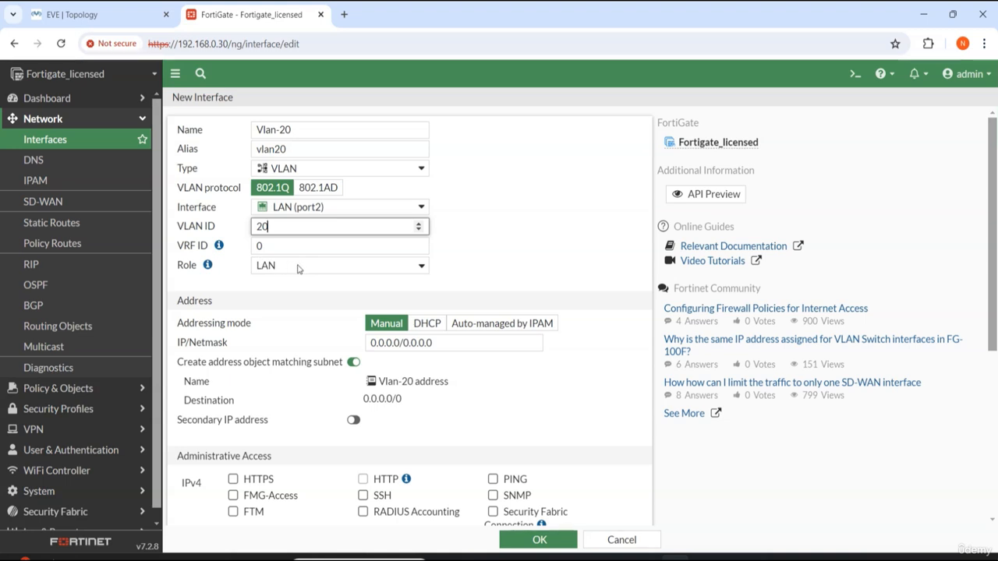
left_click(558, 209)
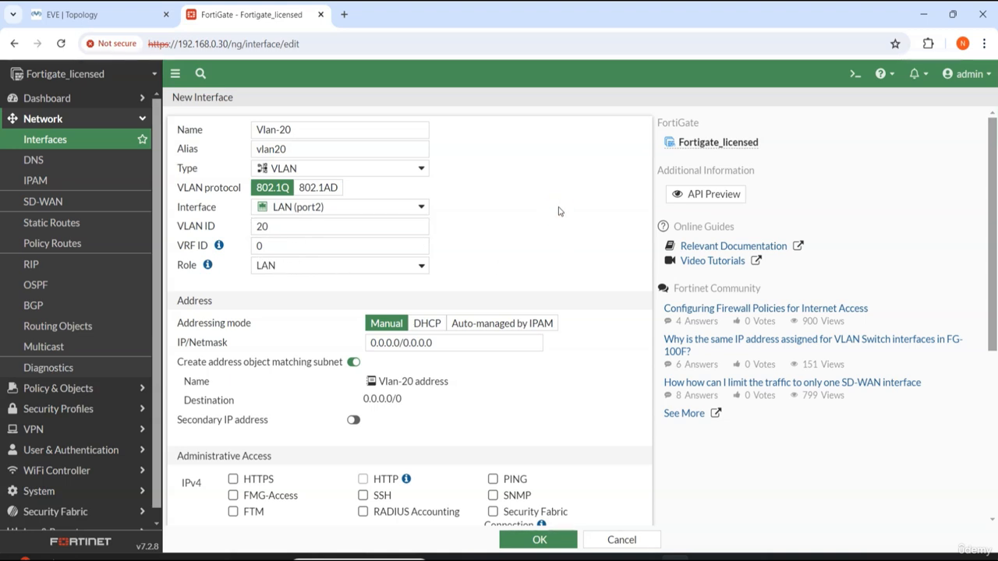
Step: Set the Vlan-20 interface's IP/Netmask to 172.16.20.1/24
left_click(459, 342)
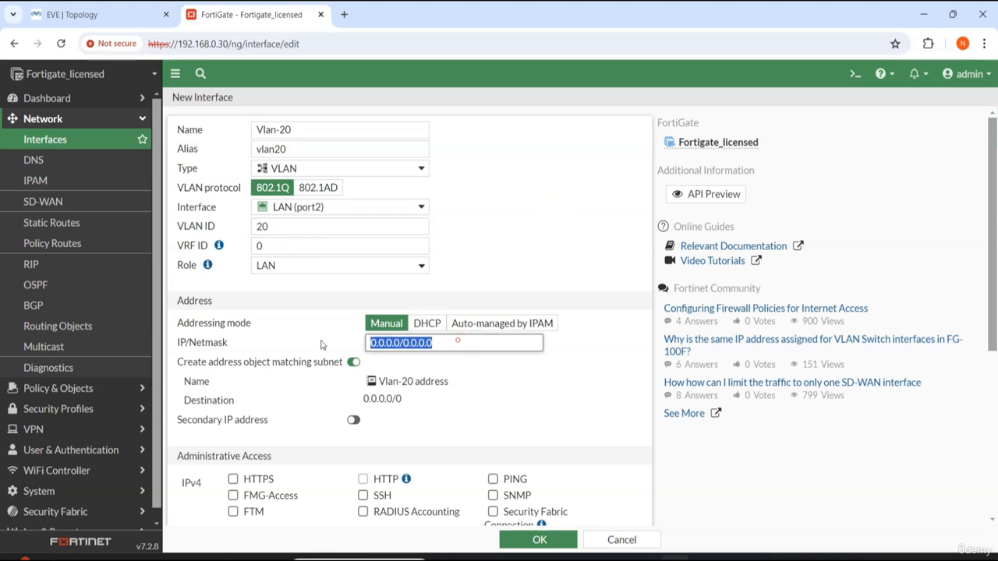
key("BackSpace")
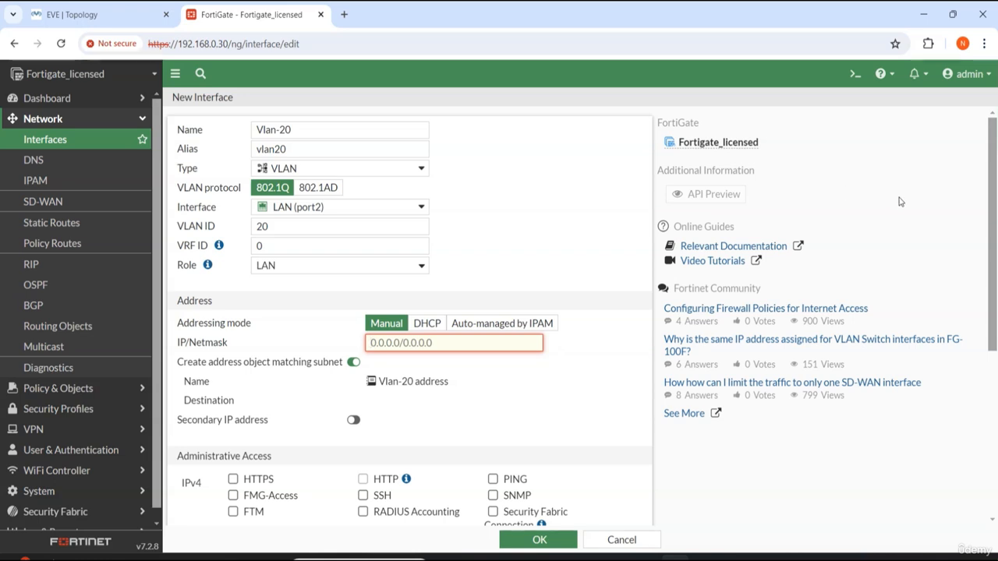
type("172.16.2")
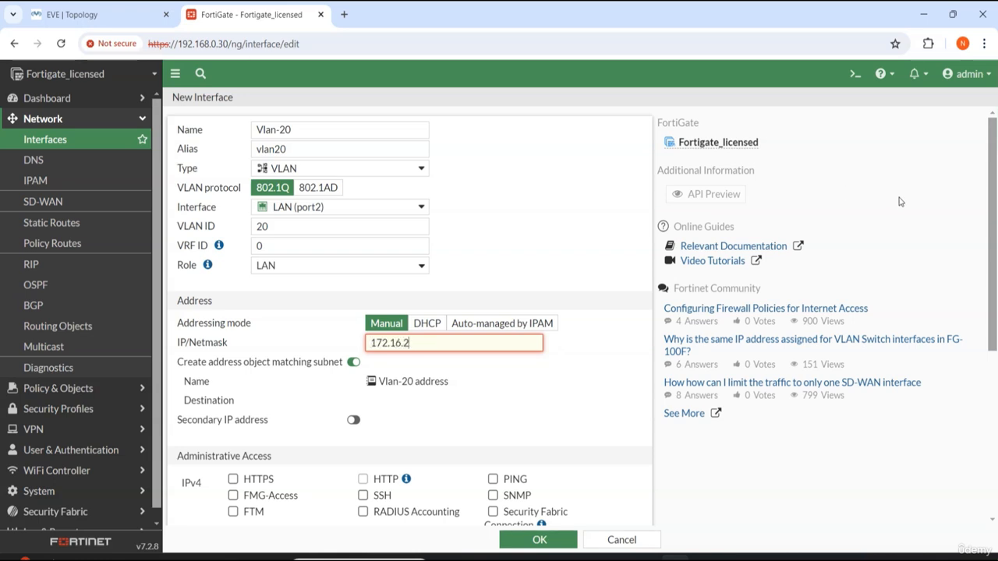
type("0.1/24")
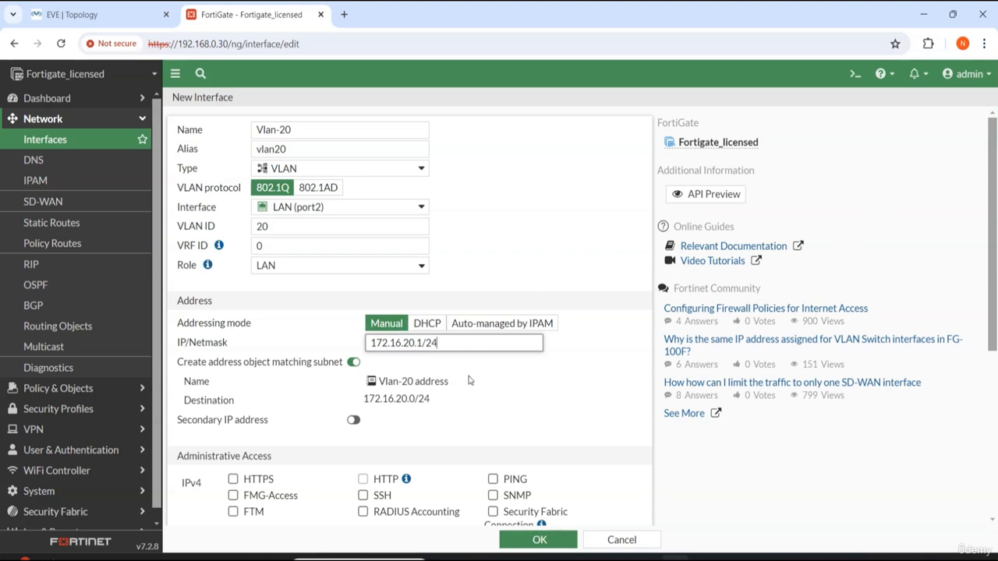
left_click(503, 410)
Step: Enable HTTPS, PING and SSH administrative access on Vlan-20 and save the interface
left_click(265, 482)
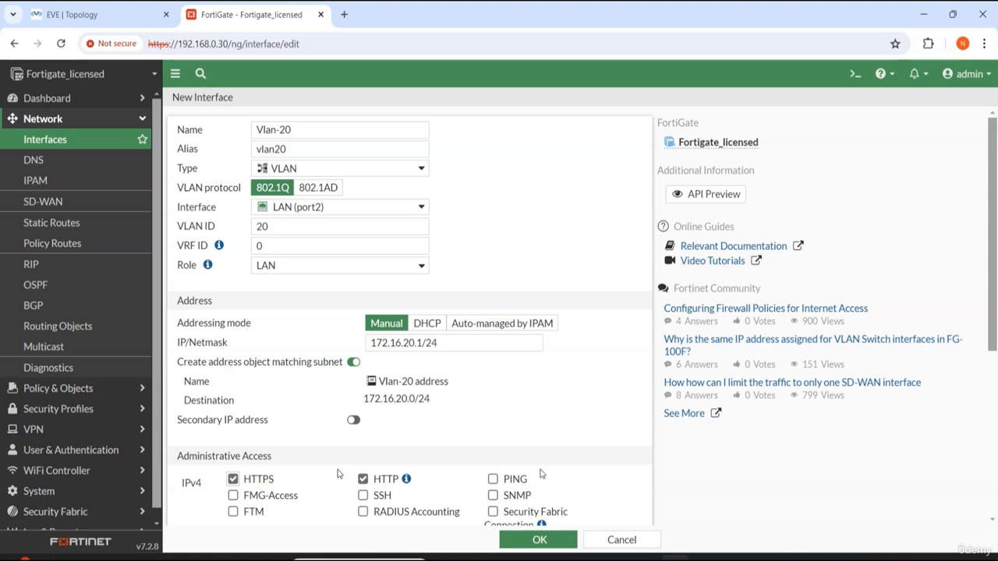
left_click(493, 478)
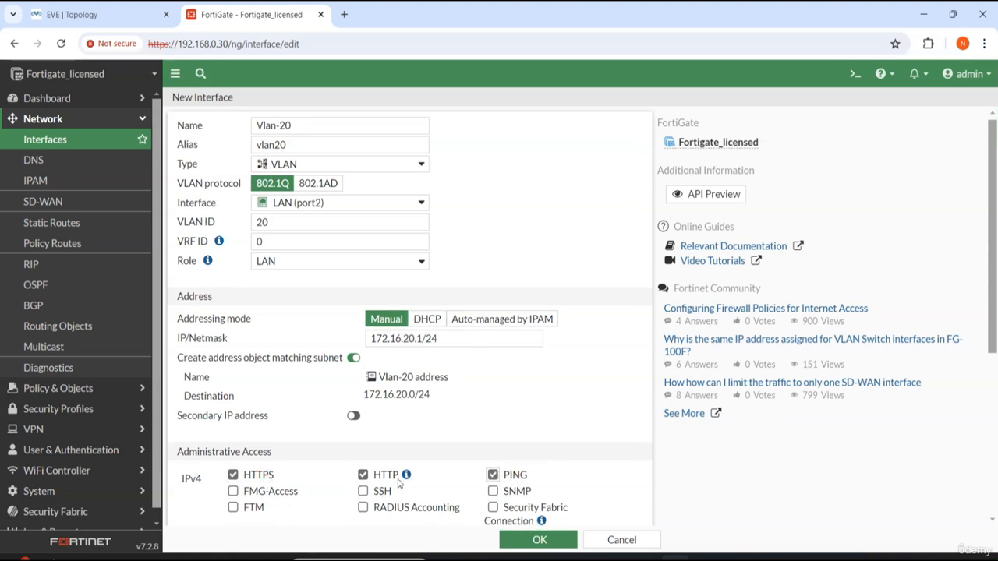
scroll(380, 498, "down", 3)
left_click(383, 362)
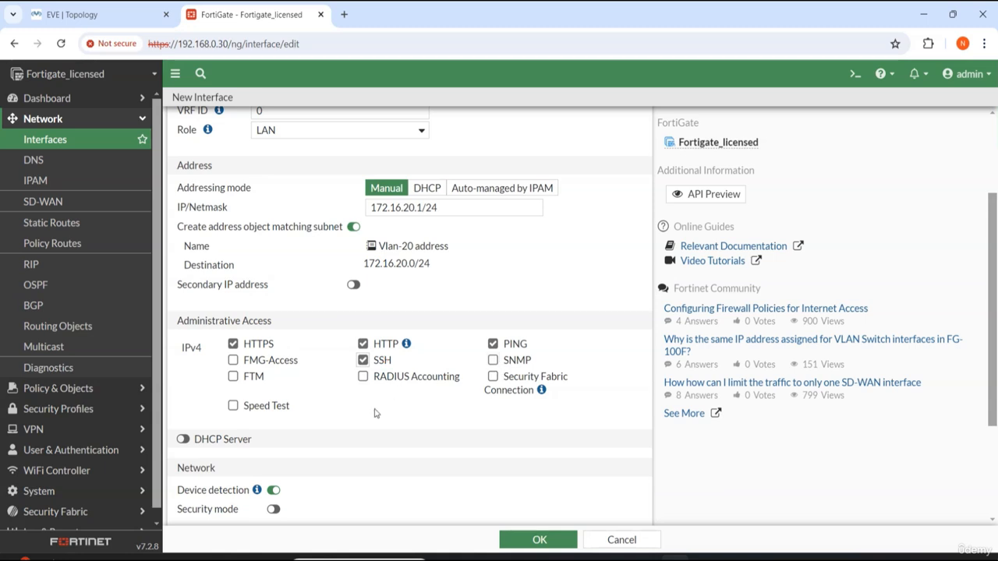
scroll(452, 436, "down", 3)
left_click(540, 540)
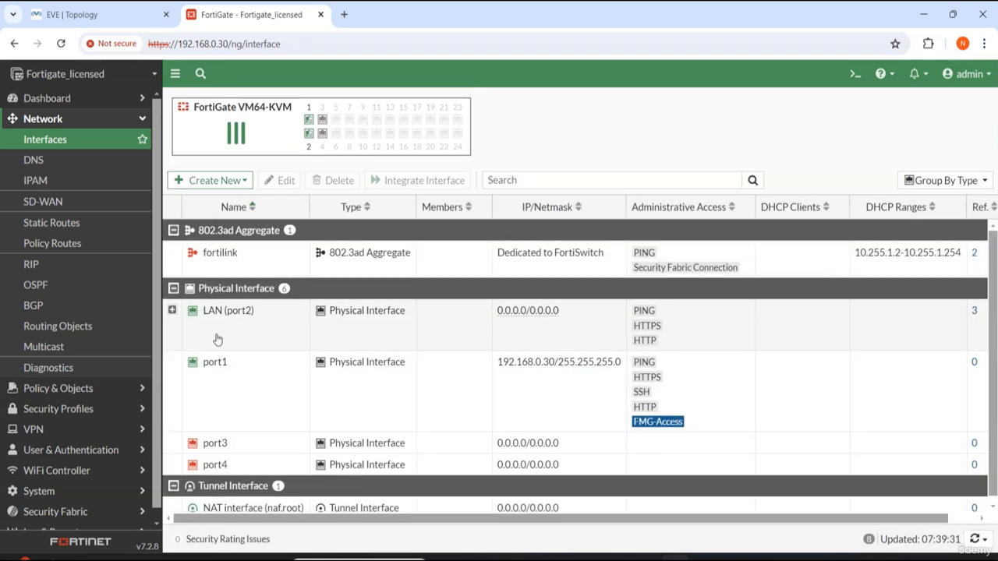
Step: Switch to the EVE topology tab and open the Server-1 console terminal
left_click(173, 311)
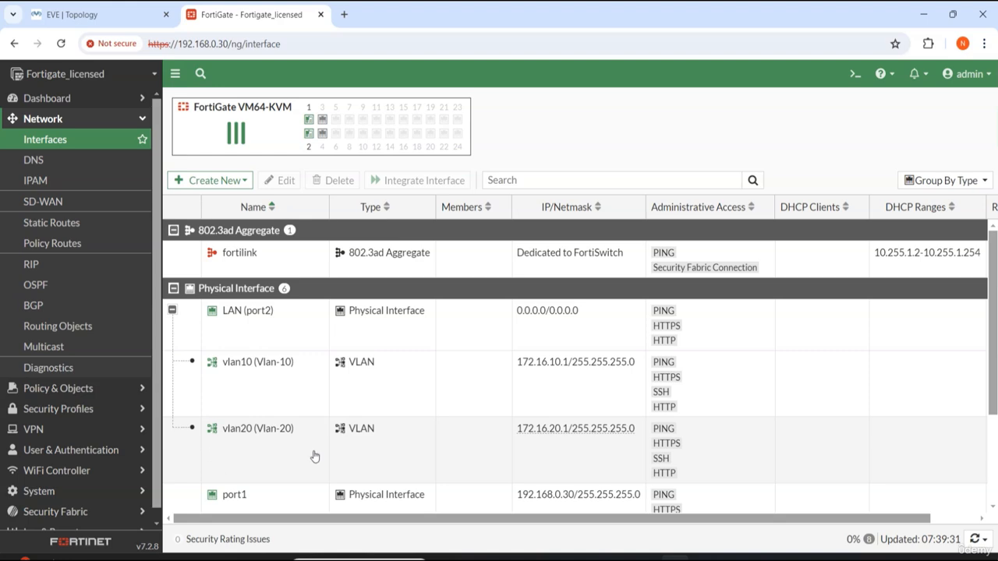
left_click(74, 14)
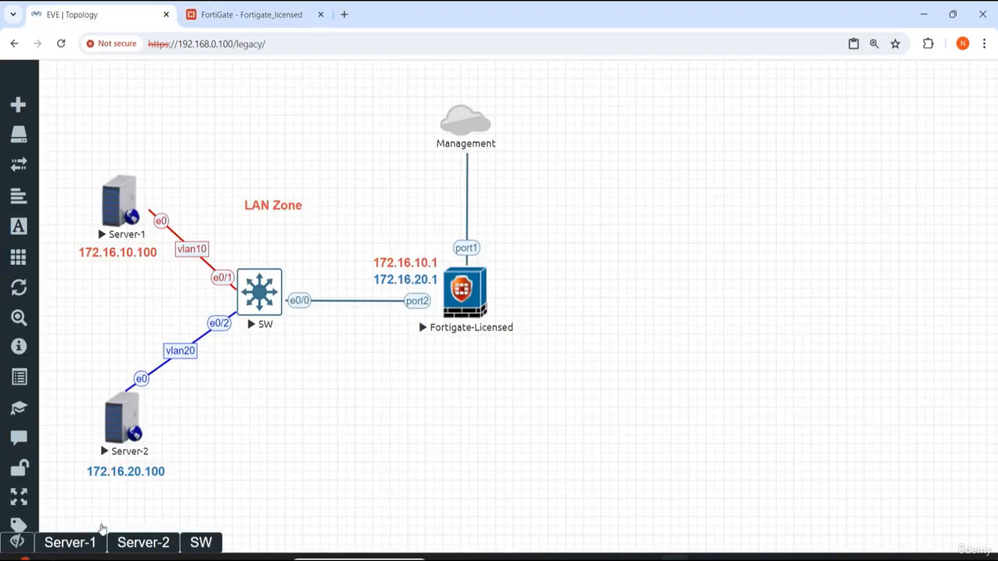
left_click(56, 549)
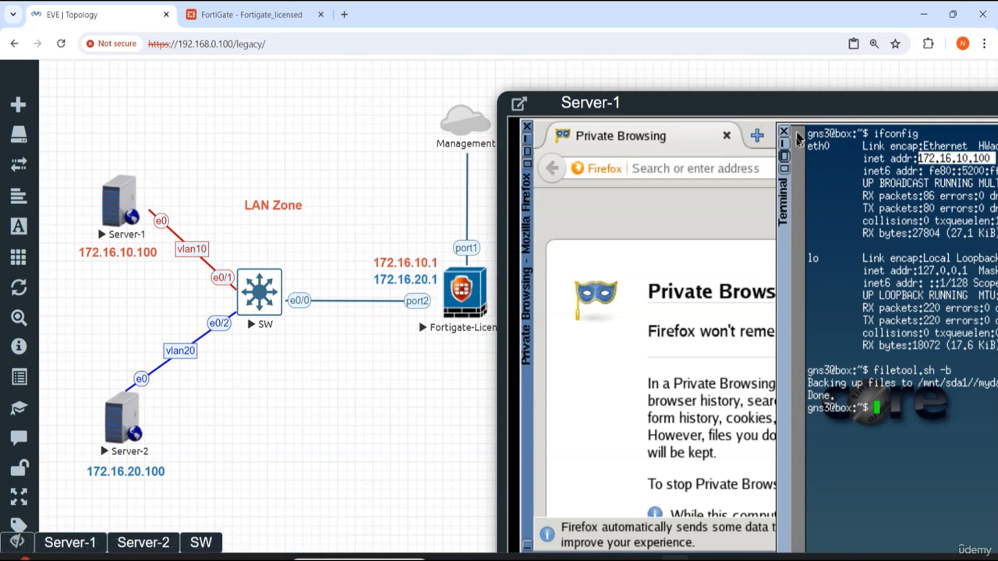
left_click_drag(782, 101, 749, 98)
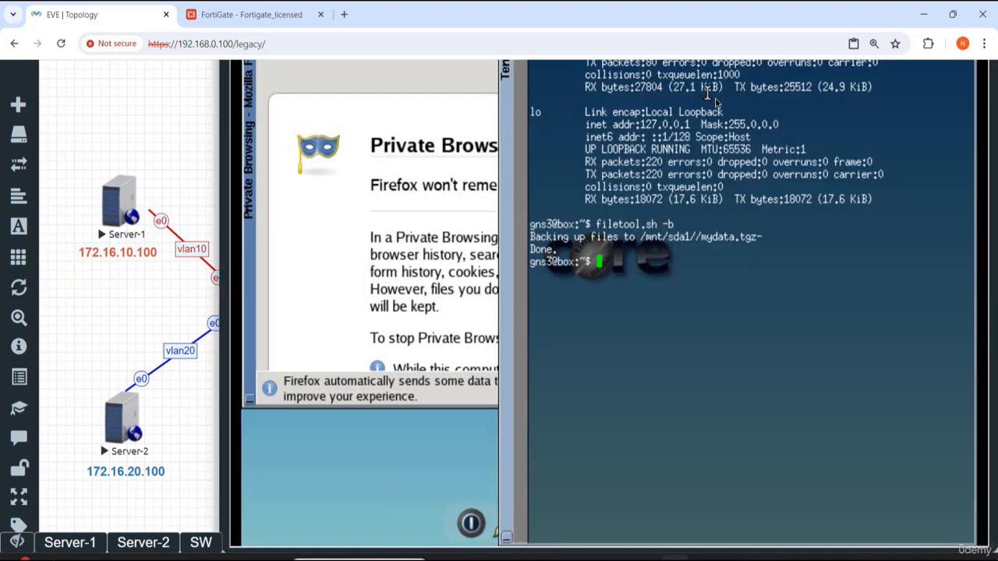
key("Return")
key("Return")
key("Return")
key("Return")
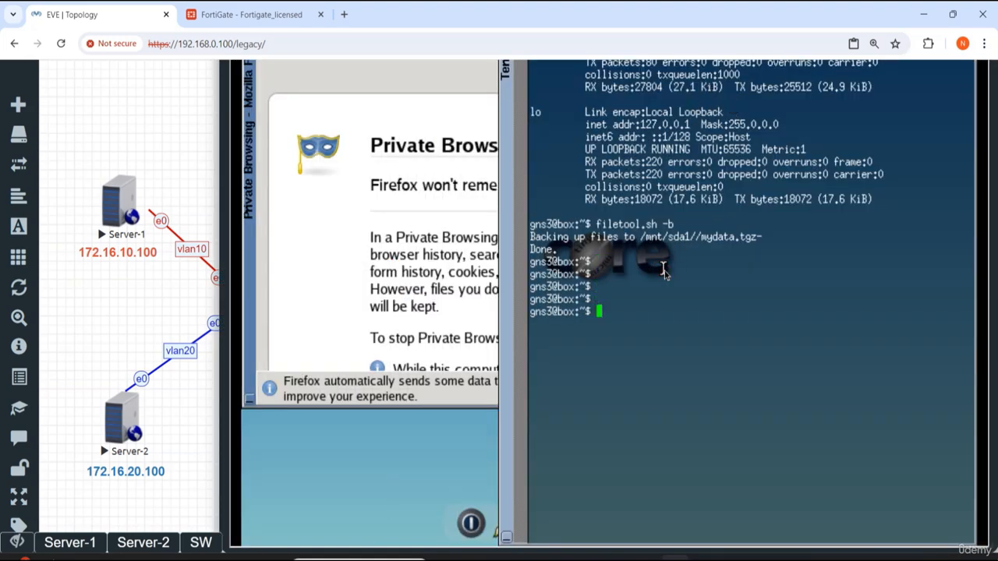
Step: From Server-1, ping the VLAN 10 gateway 172.16.10.1
type("ping 172.16.1")
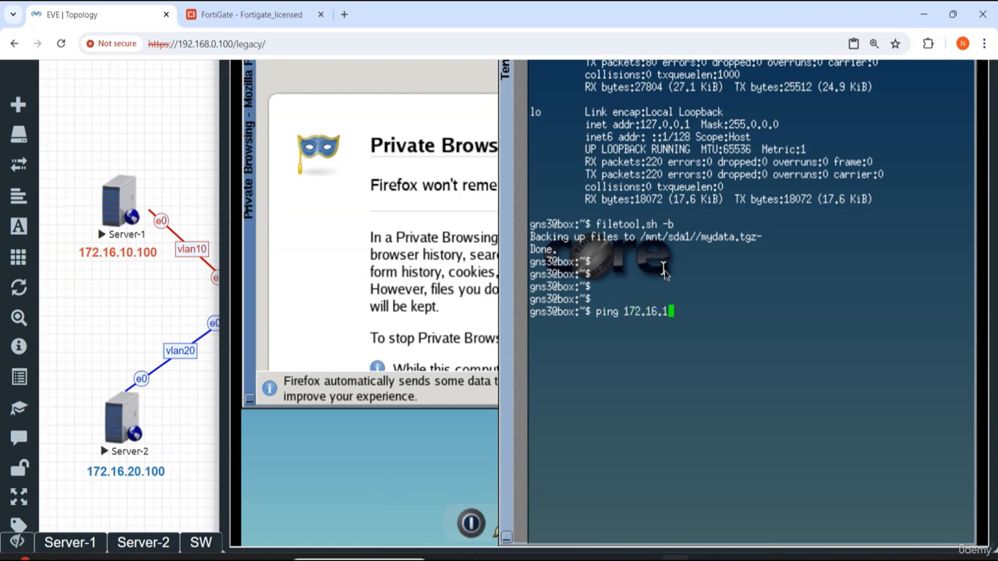
type("0.1")
key("Return")
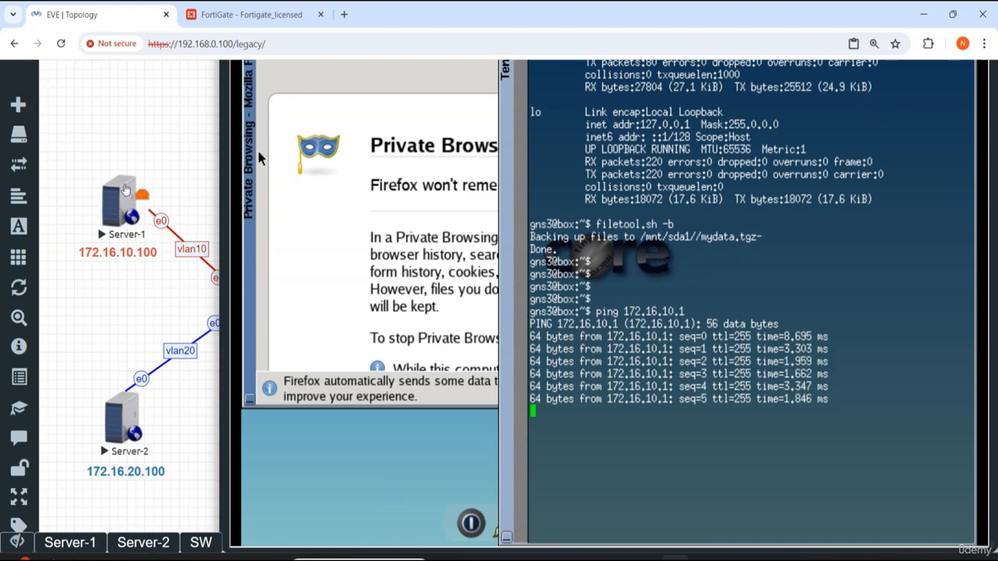
Step: Stop the running ping from Server-1 to 172.16.10.1
key("ctrl+minus")
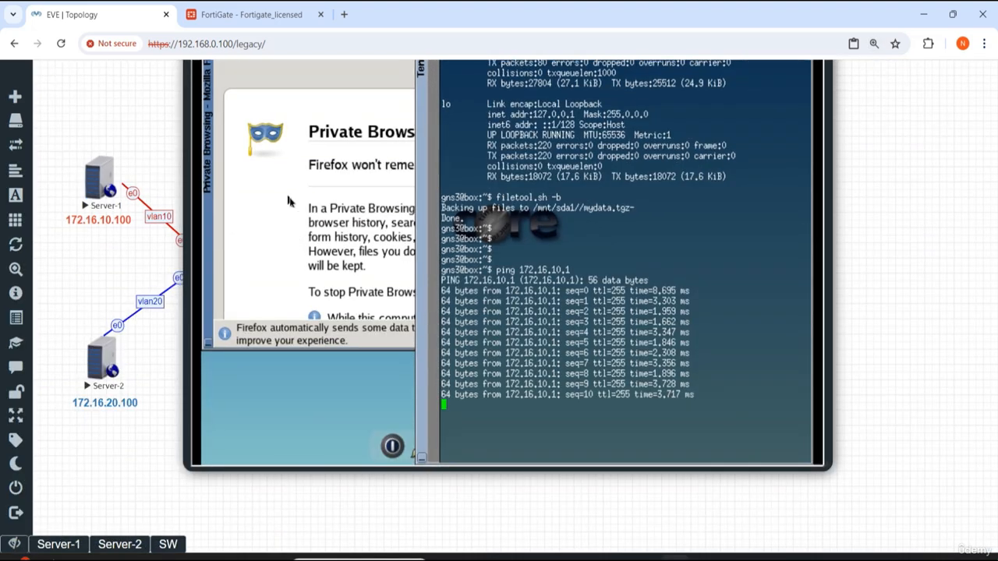
key("ctrl+minus")
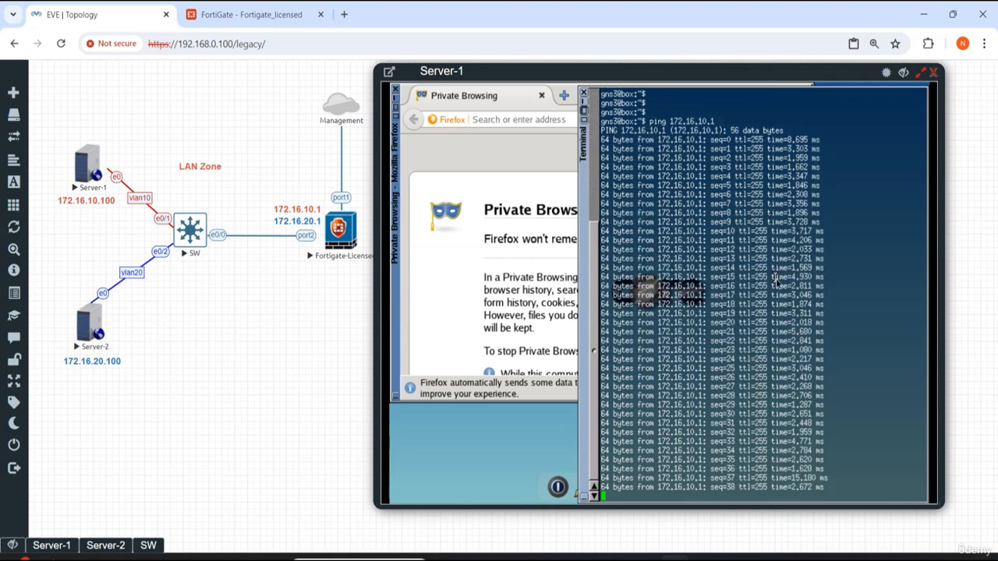
key("ctrl+c")
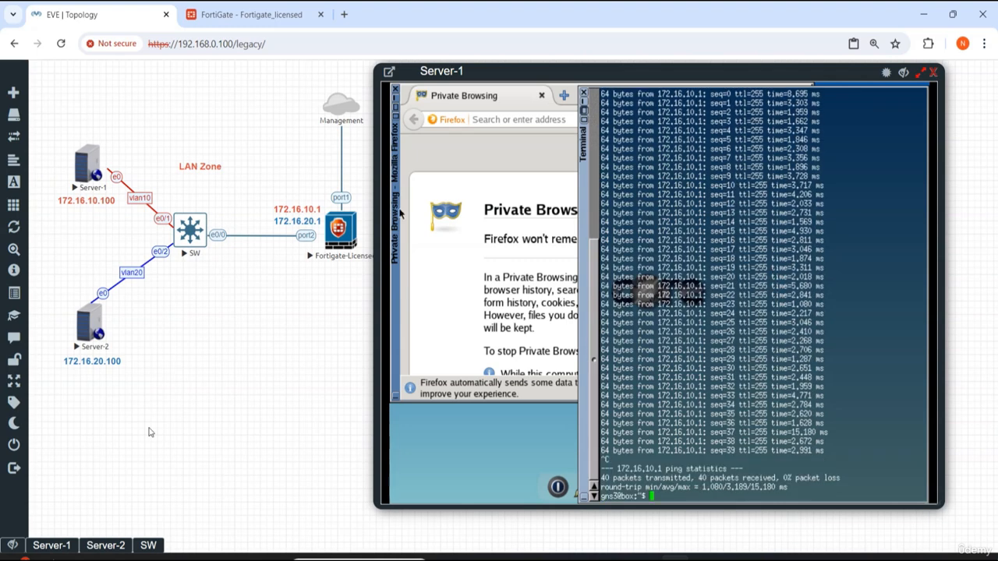
Step: Open the Server-2 console terminal and check Server-2's IP address in the ifconfig output
left_click(123, 545)
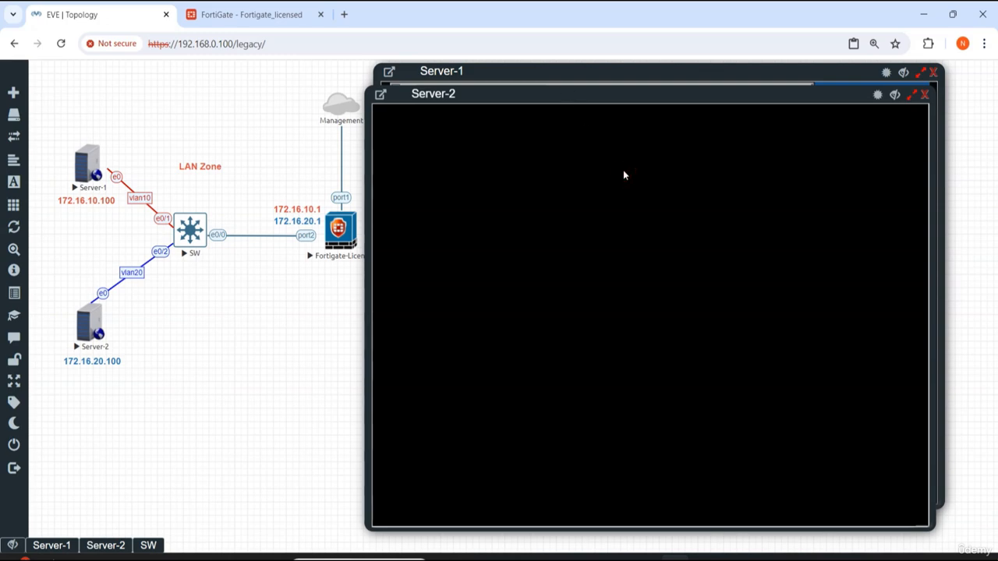
left_click(925, 94)
left_click(82, 334)
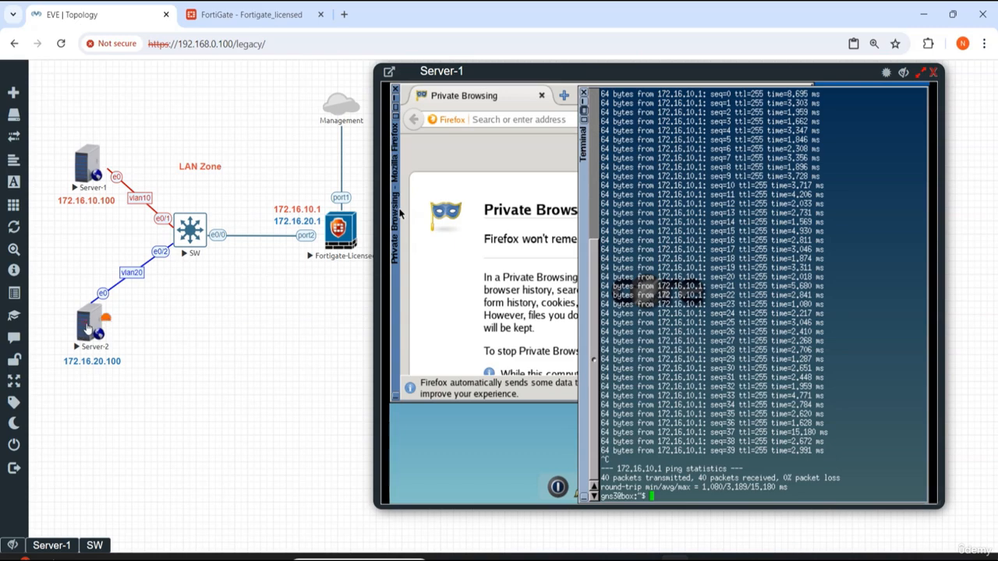
left_click_drag(557, 97, 573, 74)
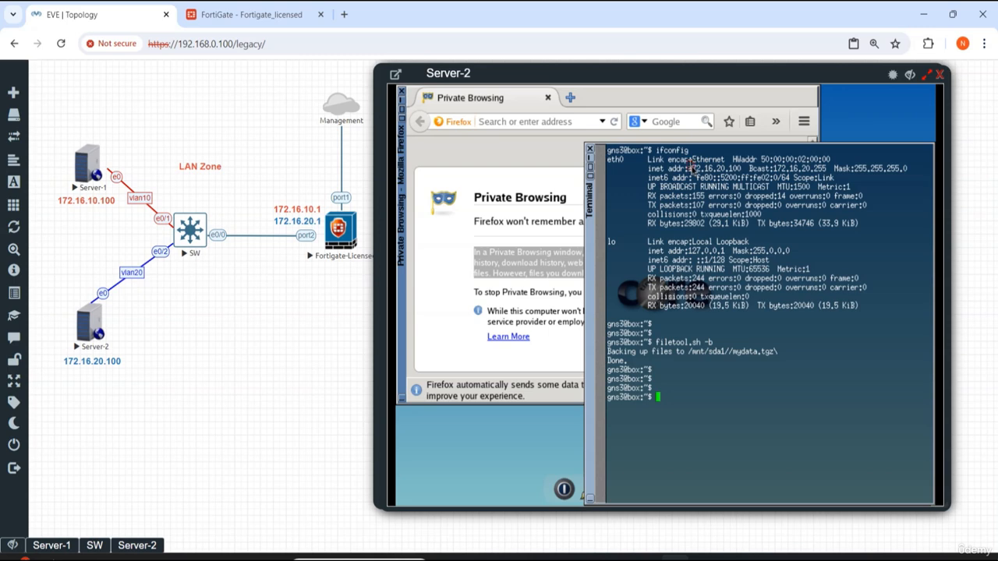
left_click_drag(688, 168, 742, 168)
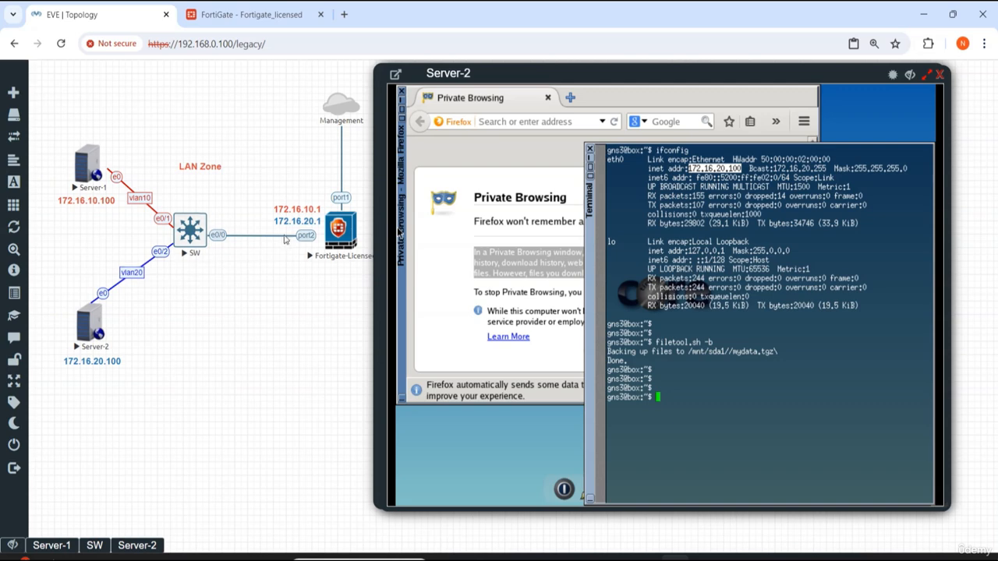
Step: From Server-2, ping the VLAN 20 gateway 172.16.20.1, then stop the ping
left_click(691, 402)
type("ping 172")
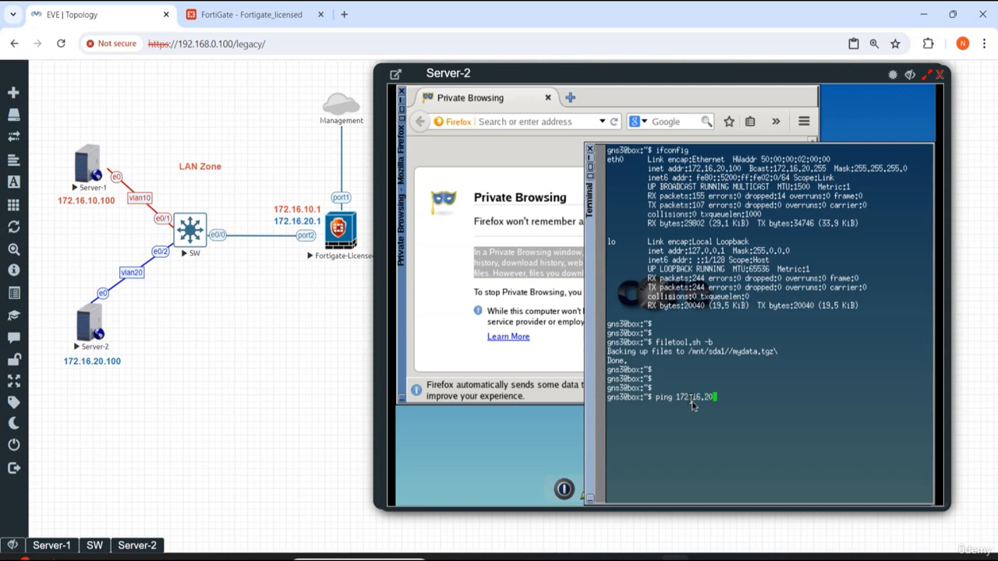
type(".1")
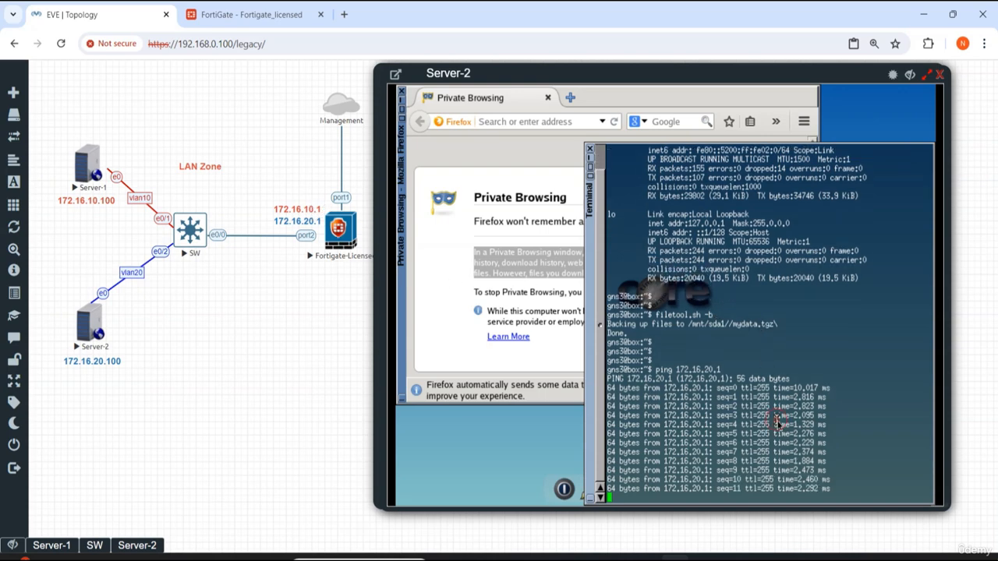
key("ctrl+c")
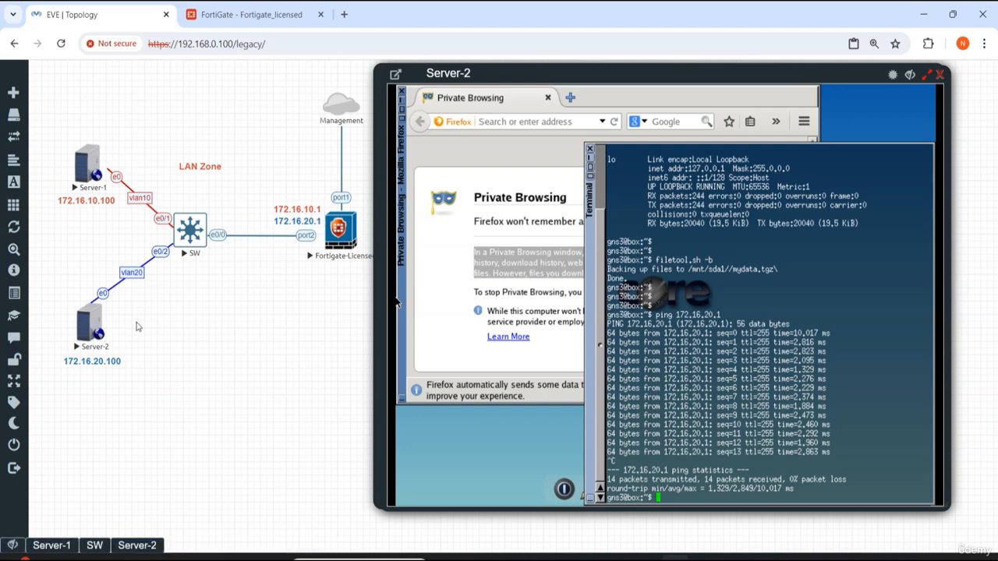
left_click(330, 347)
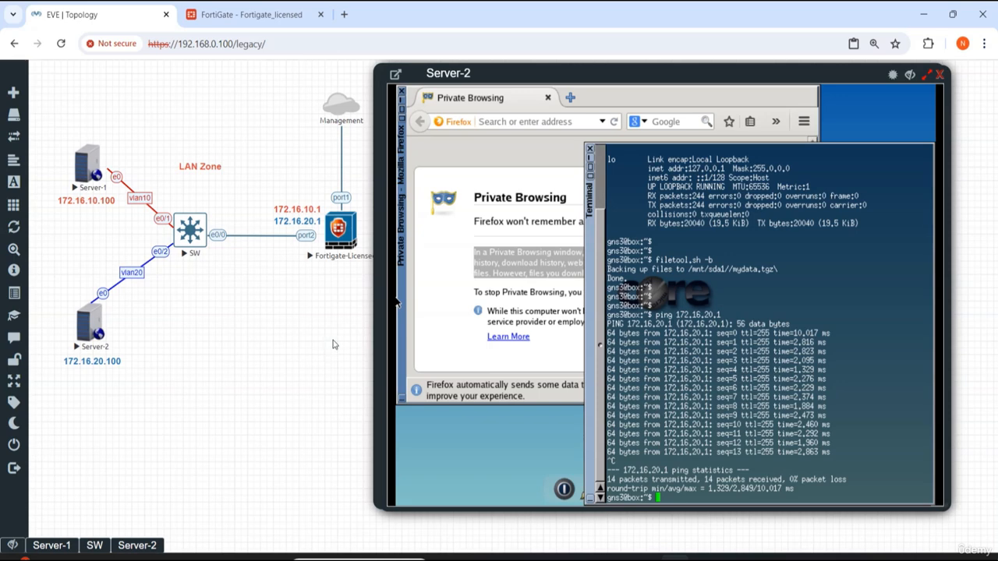